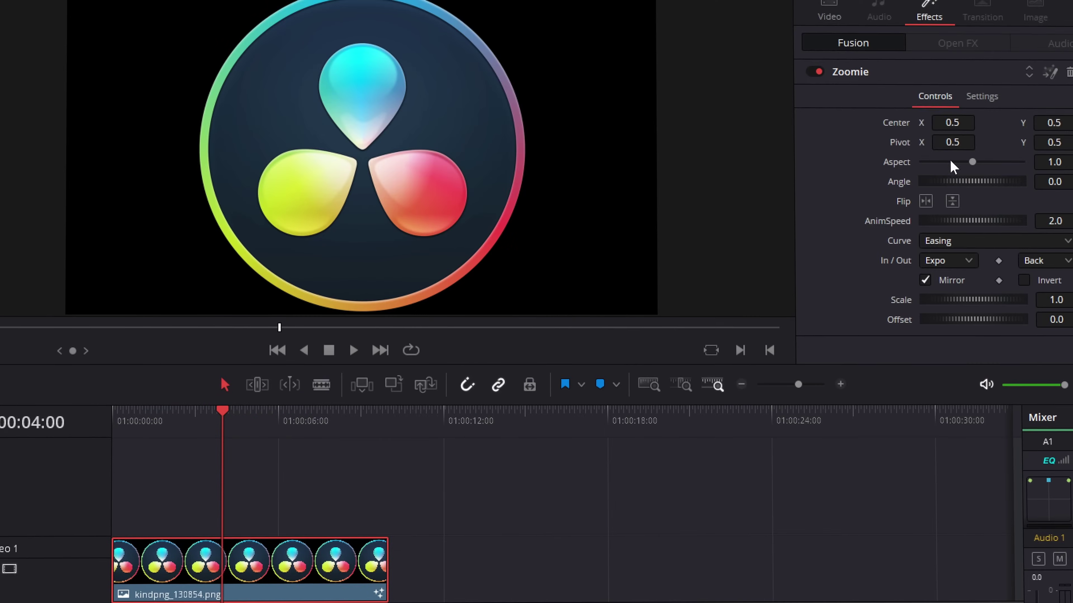
Step: Change the Zoomie effect's Center X from 0.465 to 0.535 in the Inspector
{"action": "left_click", "coordinate": [942, 126]}
{"action": "type", "text": "0.465"}
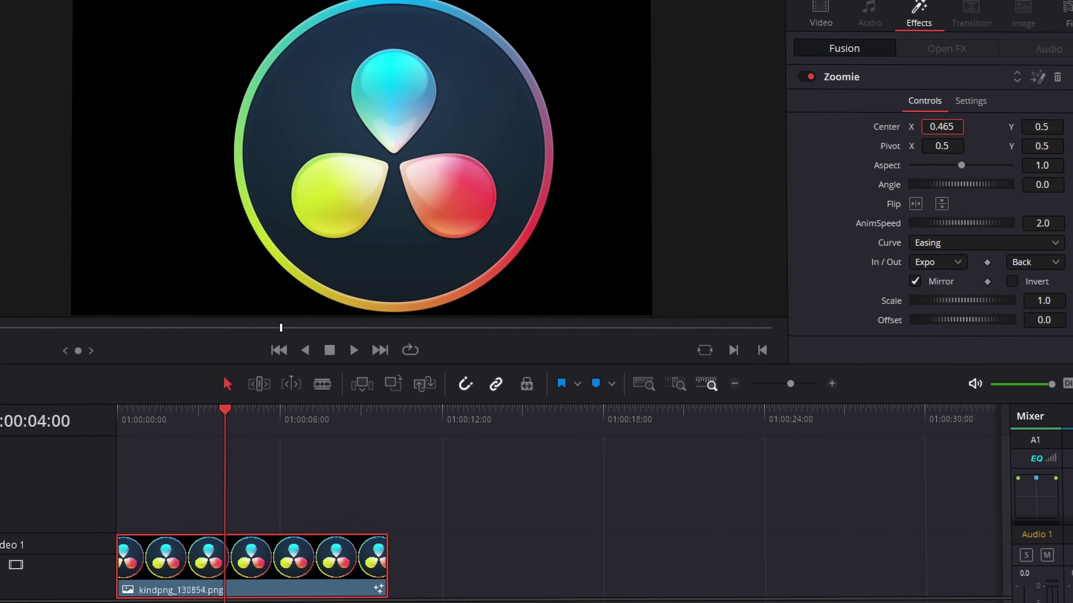
{"action": "type", "text": "0.535"}
{"action": "key", "text": "Return"}
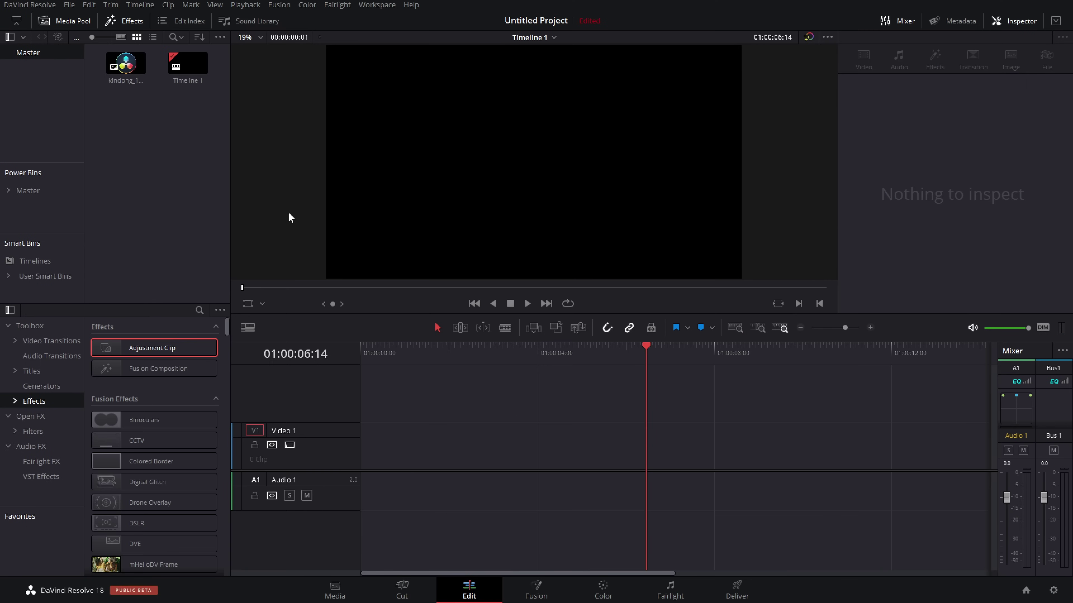
Step: Place kindpng_130854 - Copy.png on Video 1, lengthen the clip, and open it in Fusion
{"action": "left_click_drag", "start_coordinate": [123, 65], "coordinate": [429, 455]}
{"action": "left_click_drag", "start_coordinate": [535, 446], "coordinate": [716, 443]}
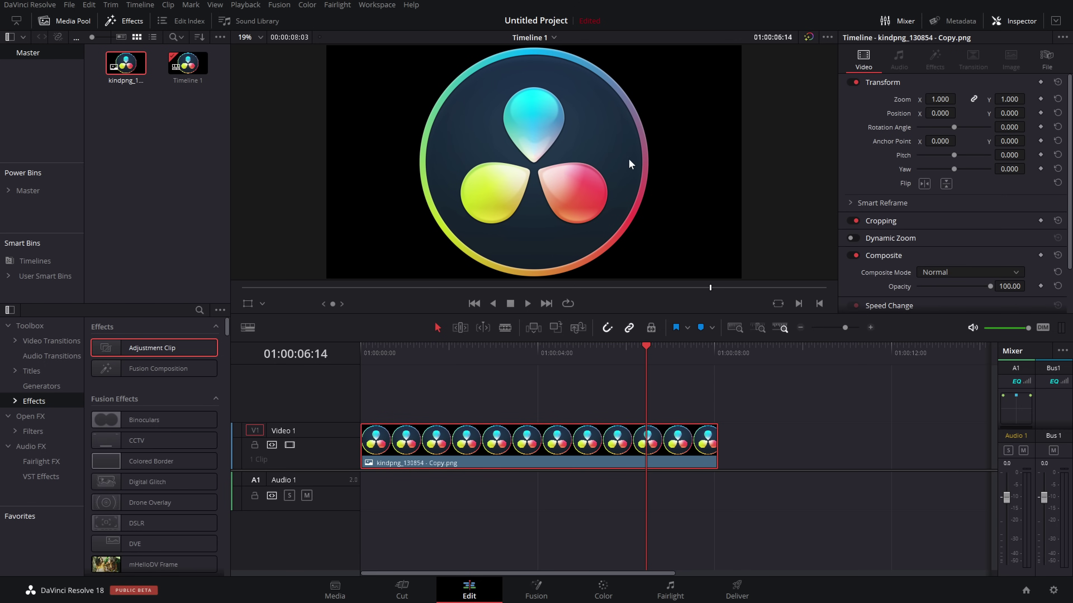
{"action": "right_click", "coordinate": [545, 446]}
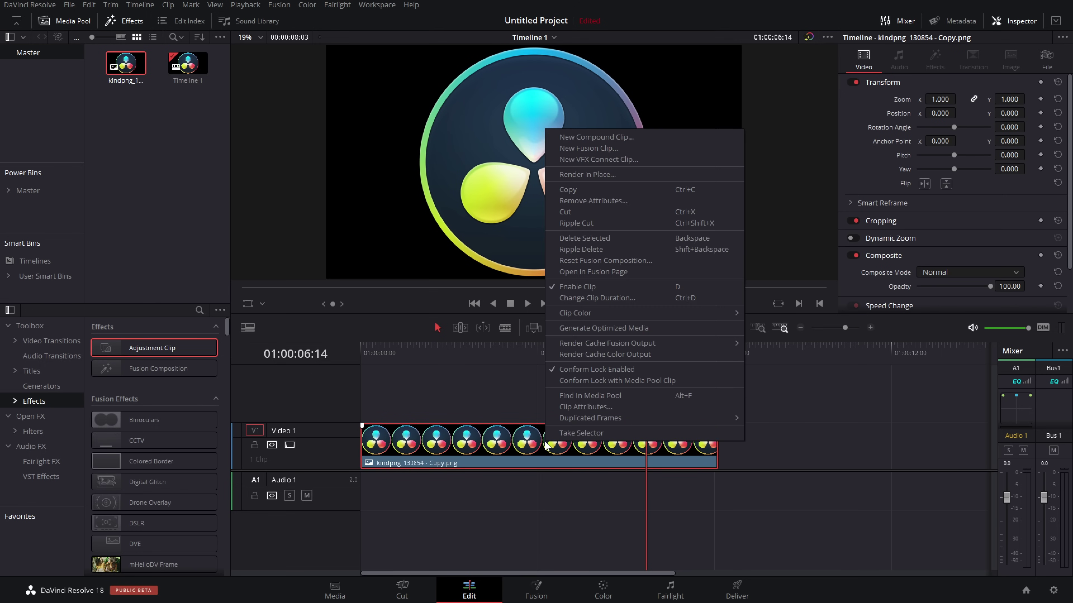
{"action": "left_click", "coordinate": [610, 274]}
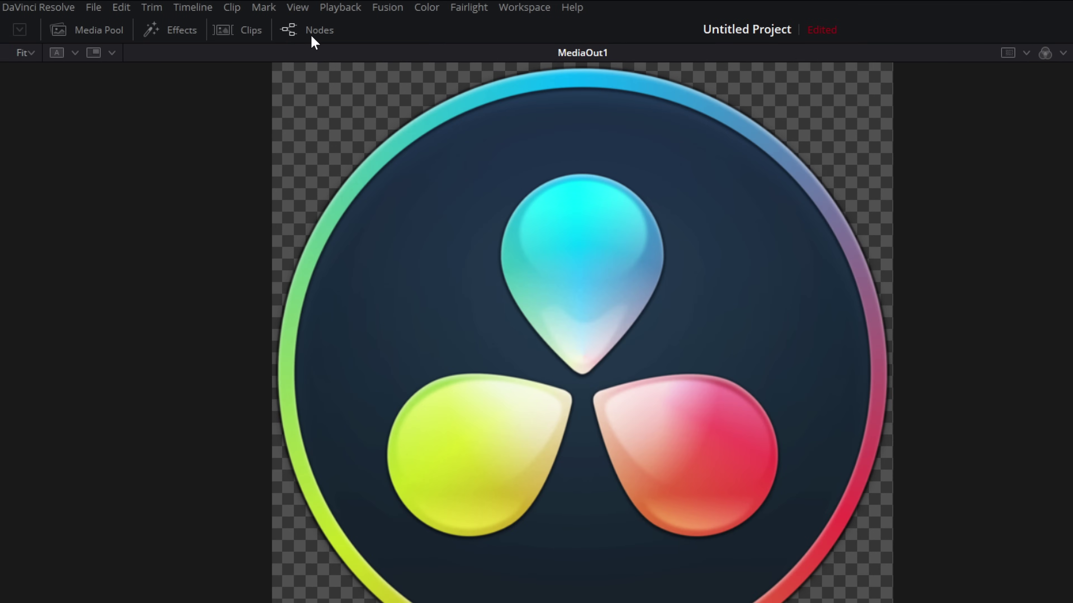
Step: Insert a Transform node between MediaIn1 and MediaOut1 and drag its Size to scale the logo
{"action": "left_click", "coordinate": [311, 36]}
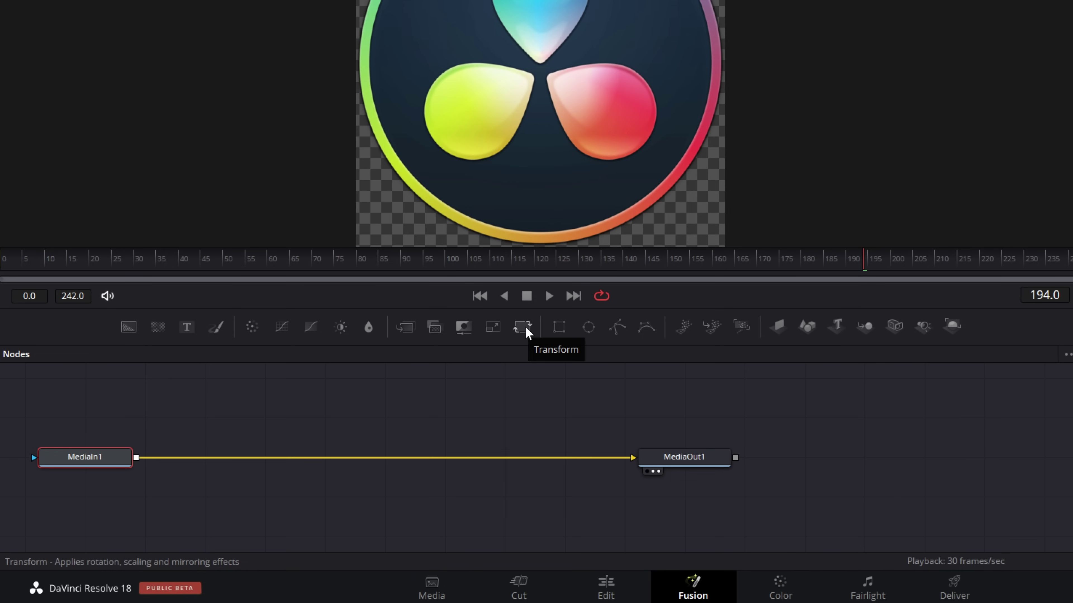
{"action": "left_click_drag", "start_coordinate": [525, 326], "coordinate": [373, 458]}
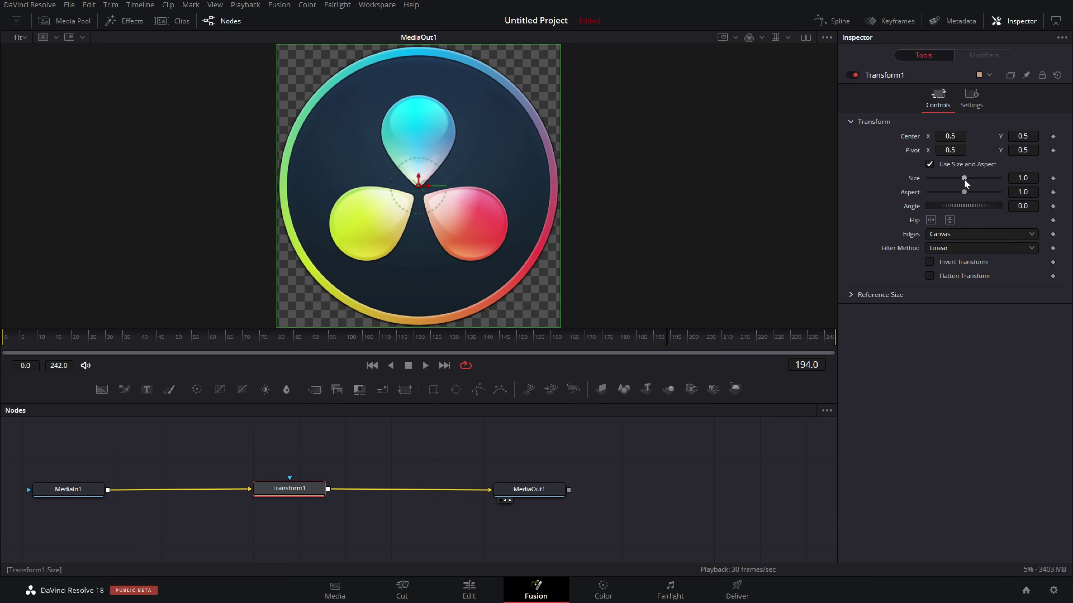
{"action": "left_click_drag", "start_coordinate": [961, 178], "coordinate": [959, 212]}
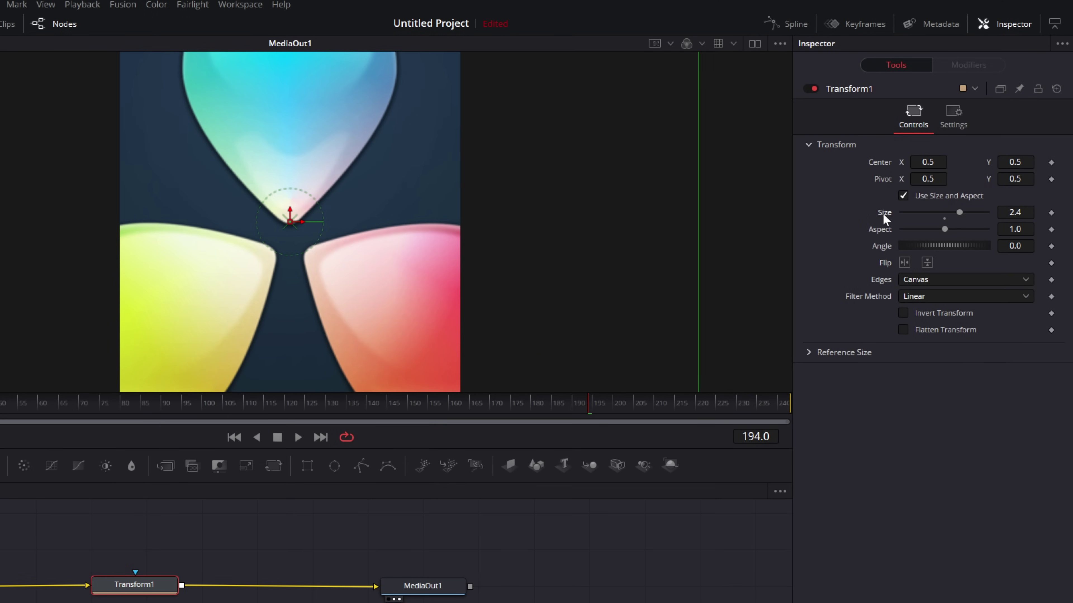
Step: Reset Transform1's Size, drive it with Anim Curves, and play the logo growing from nothing
{"action": "double_click", "coordinate": [884, 212]}
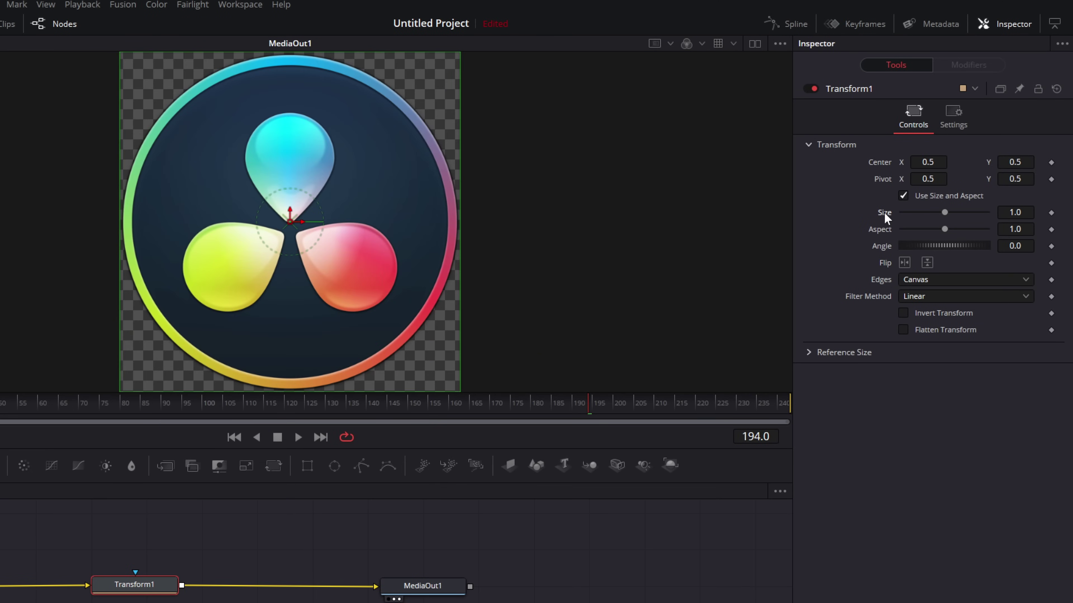
{"action": "right_click", "coordinate": [884, 212]}
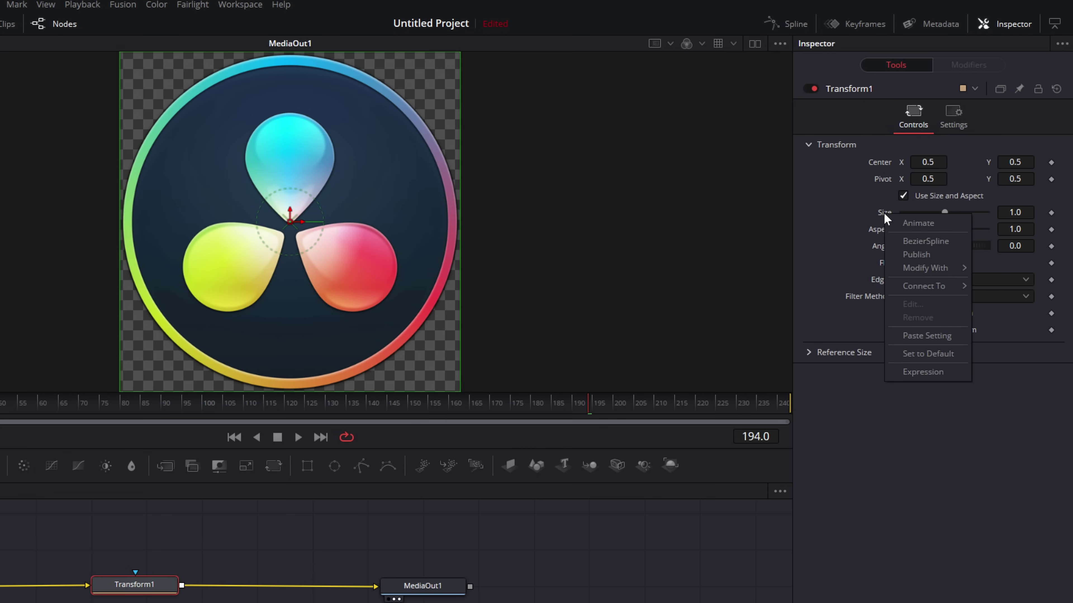
{"action": "mouse_move", "coordinate": [921, 271]}
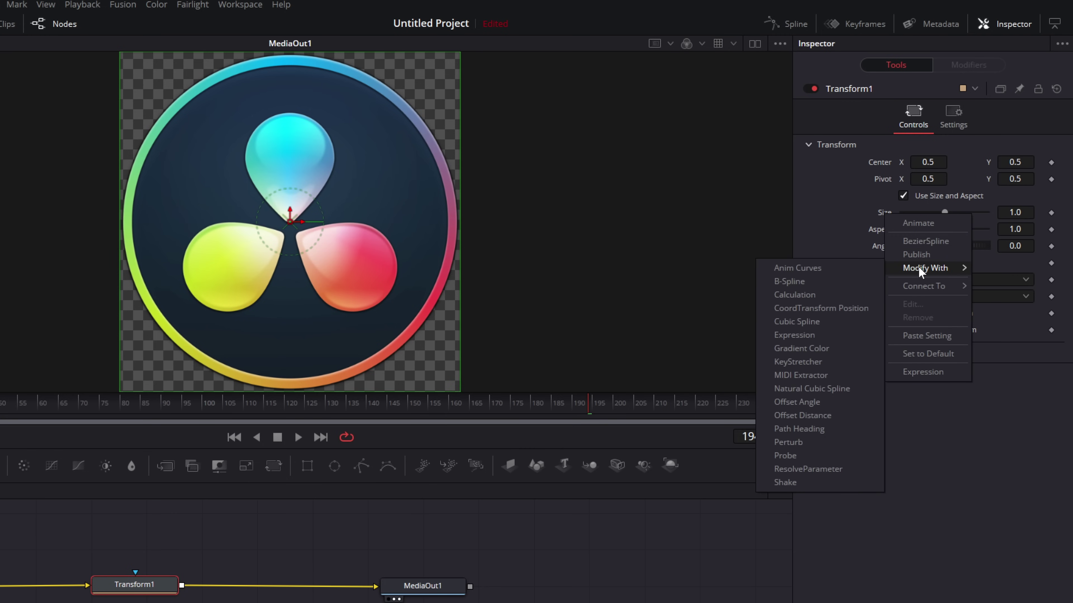
{"action": "left_click", "coordinate": [797, 268]}
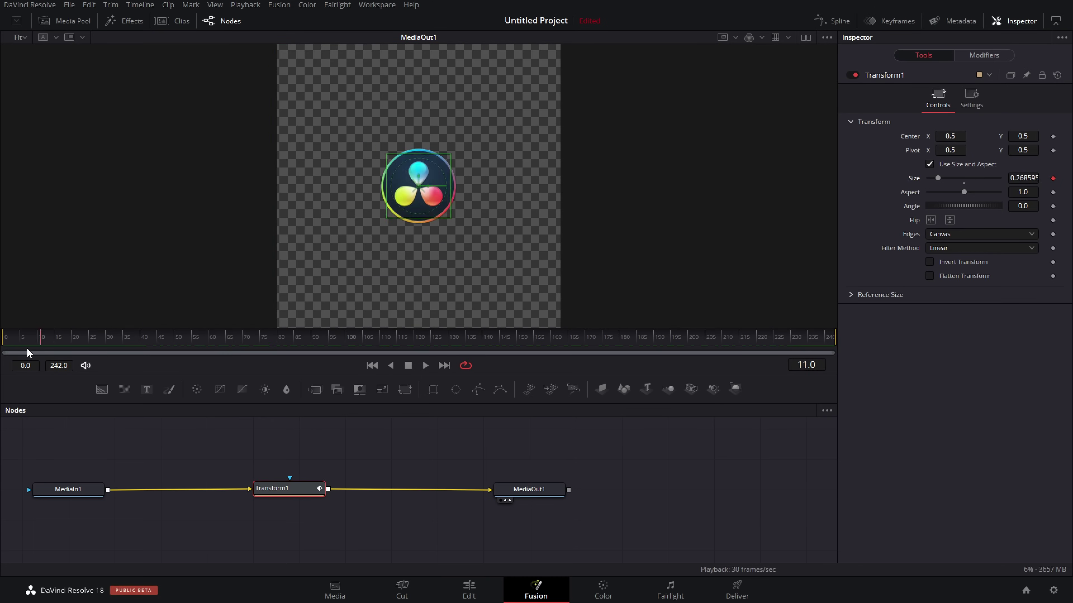
{"action": "key", "text": "Home"}
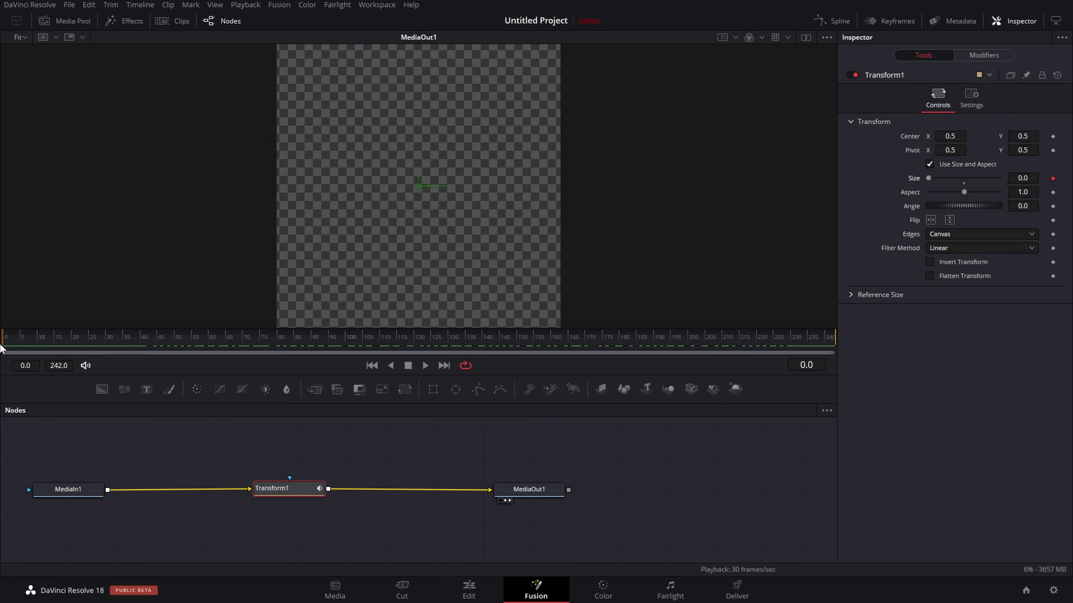
{"action": "key", "text": "space"}
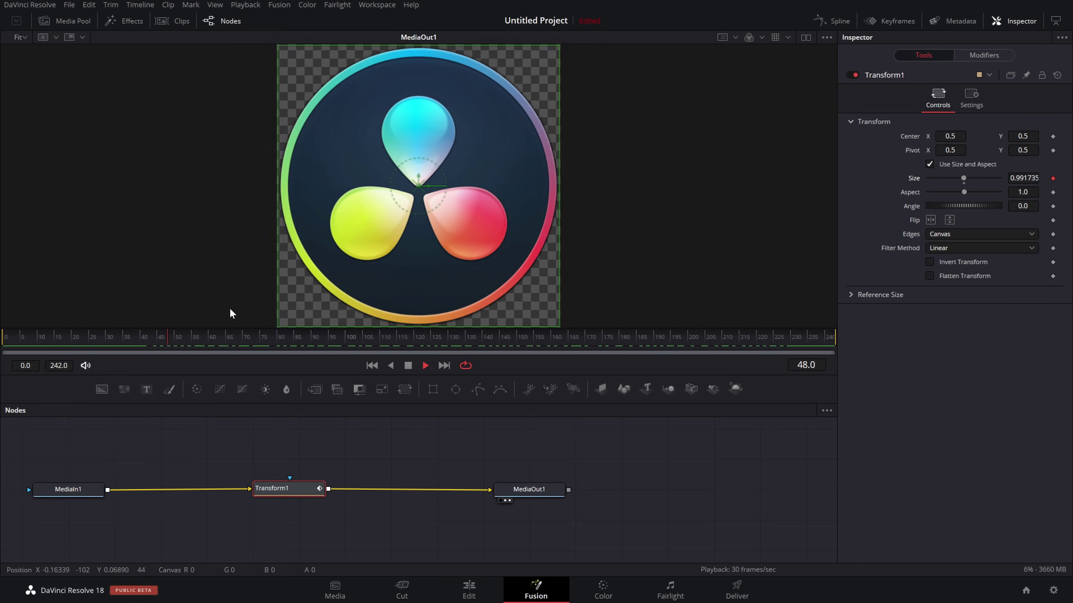
{"action": "key", "text": "space"}
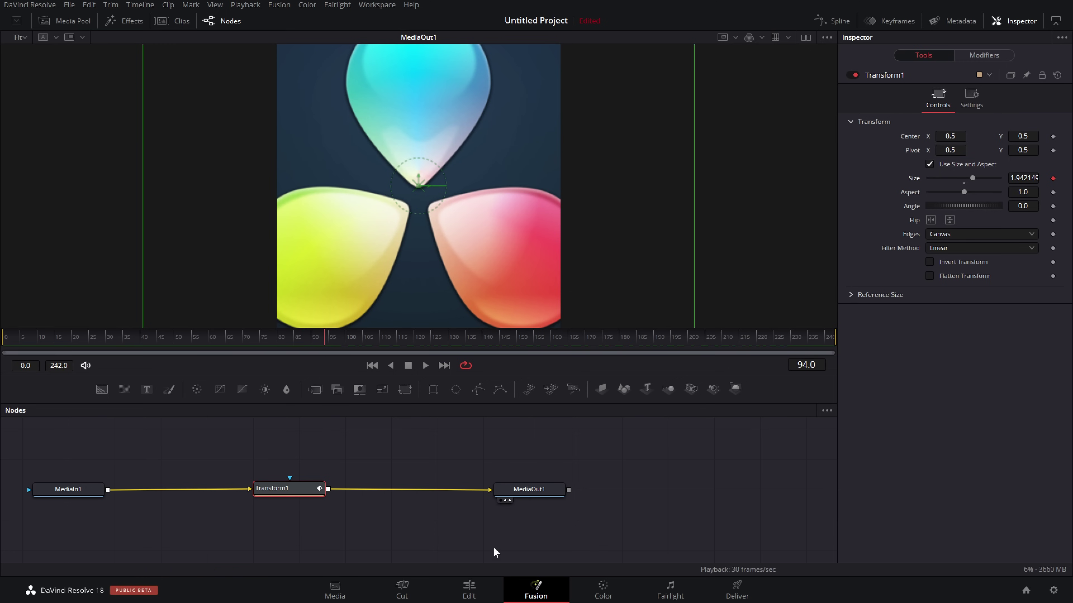
Step: On the Edit page, trim the logo clip longer then shorter and scrub the zoom
{"action": "left_click", "coordinate": [472, 597]}
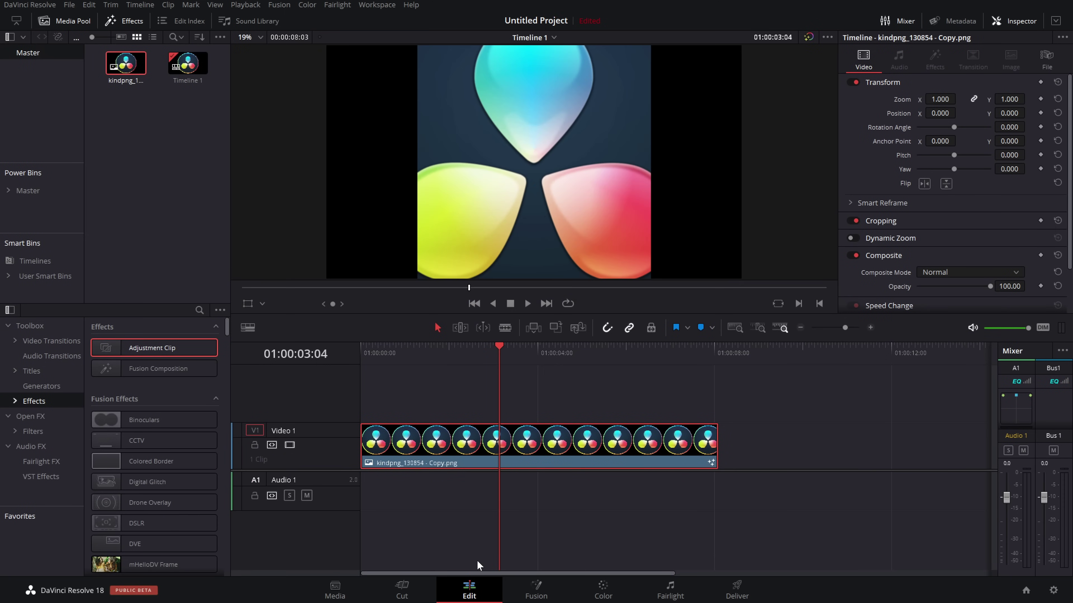
{"action": "left_click_drag", "start_coordinate": [495, 361], "coordinate": [550, 363]}
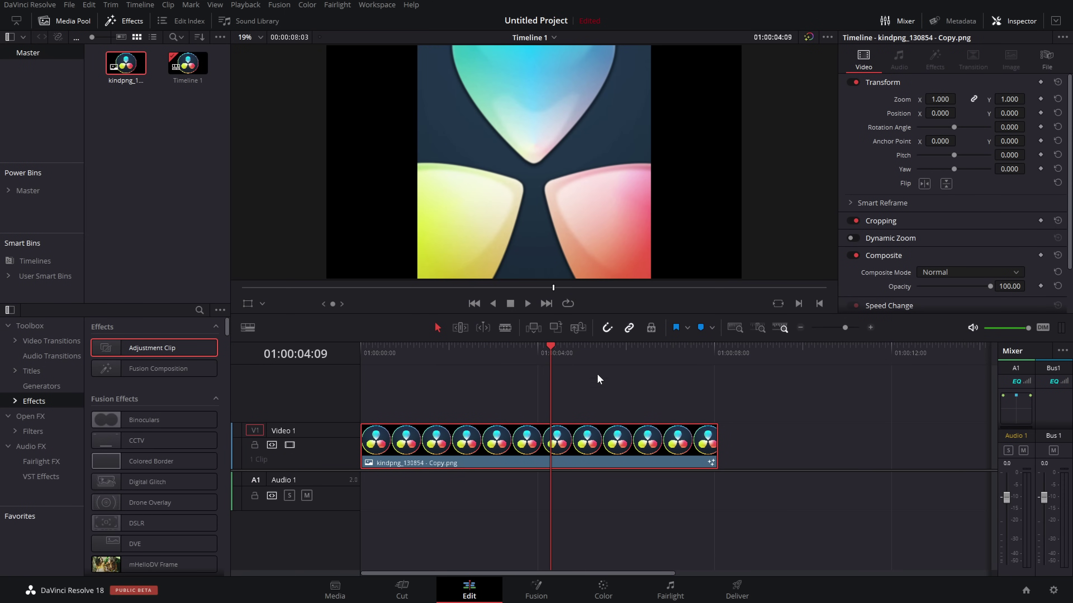
{"action": "left_click_drag", "start_coordinate": [714, 442], "coordinate": [921, 442]}
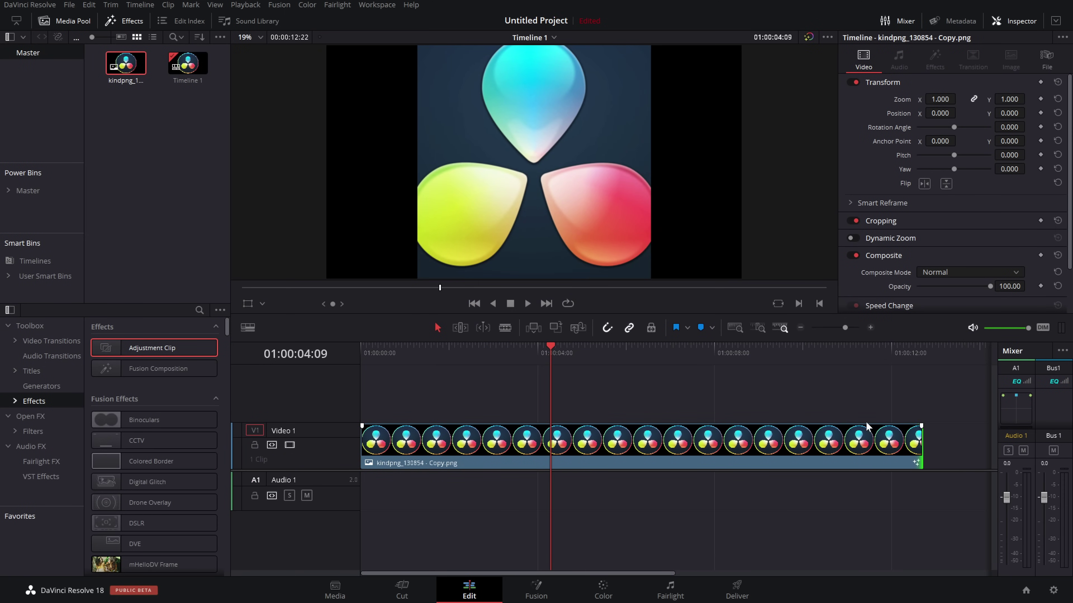
{"action": "mouse_move", "coordinate": [495, 355]}
{"action": "left_mouse_down"}
{"action": "mouse_move", "coordinate": [380, 355]}
{"action": "mouse_move", "coordinate": [921, 374]}
{"action": "mouse_move", "coordinate": [506, 367]}
{"action": "left_mouse_up"}
{"action": "left_click_drag", "start_coordinate": [915, 442], "coordinate": [658, 442]}
{"action": "key", "text": "space"}
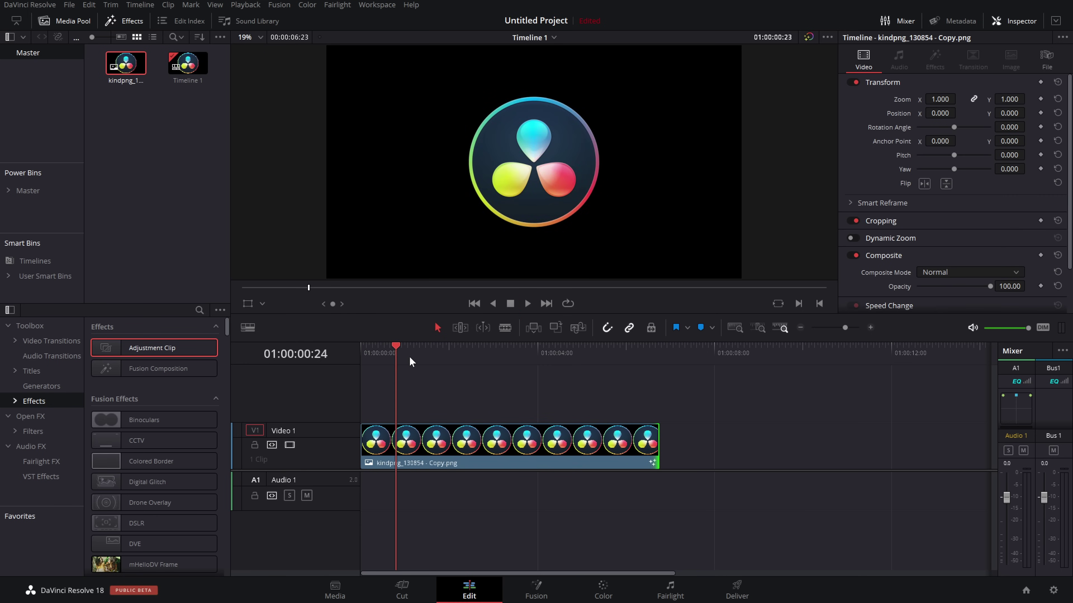
{"action": "left_click_drag", "start_coordinate": [406, 359], "coordinate": [536, 355]}
Step: Reopen the logo clip in the Fusion page
{"action": "left_click", "coordinate": [555, 448]}
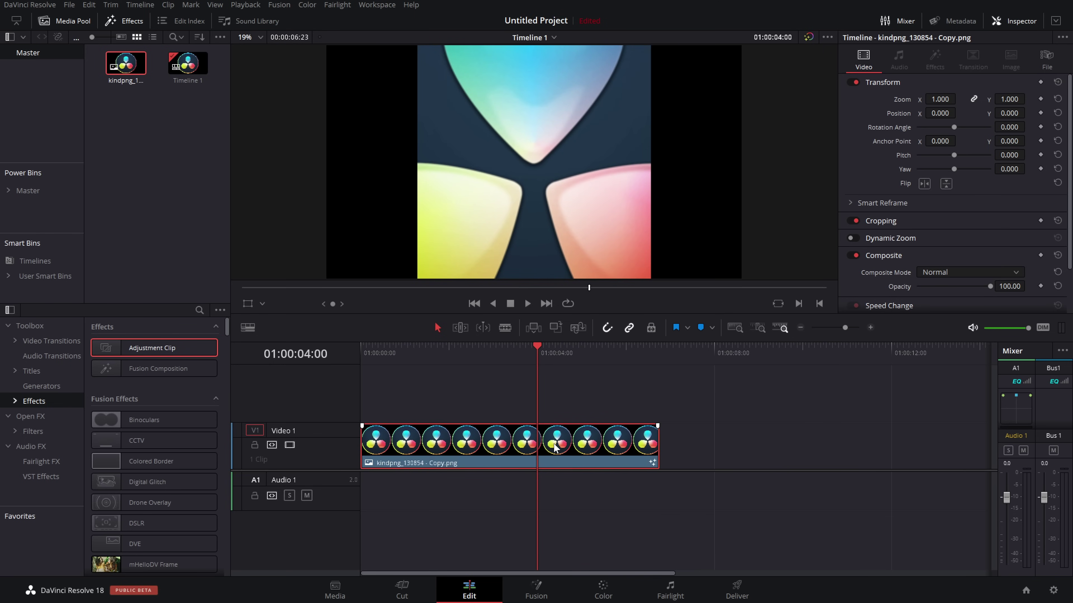
{"action": "right_click", "coordinate": [567, 441]}
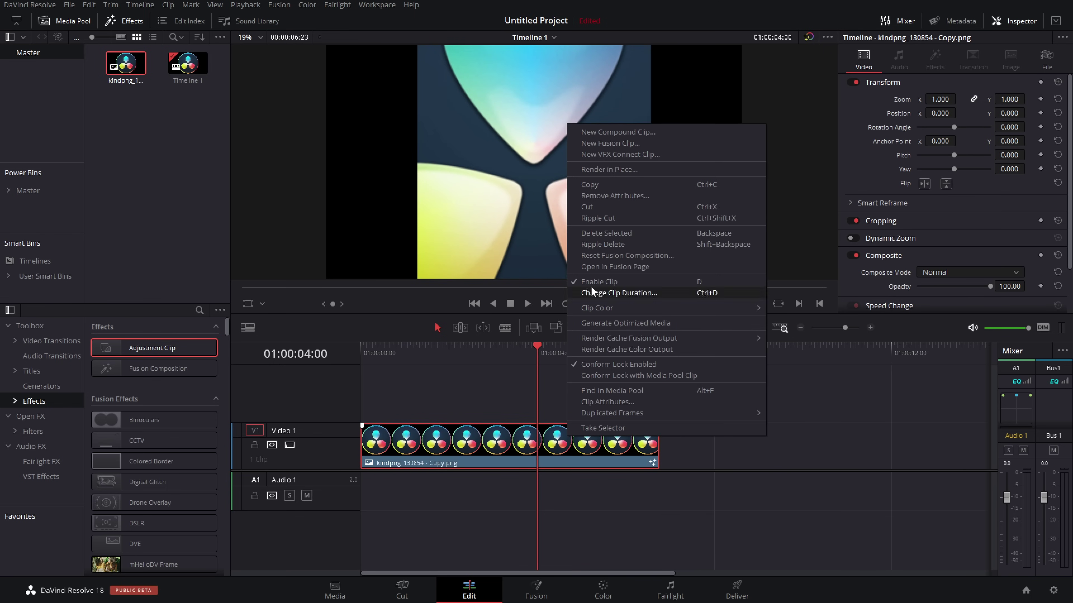
{"action": "left_click", "coordinate": [606, 266]}
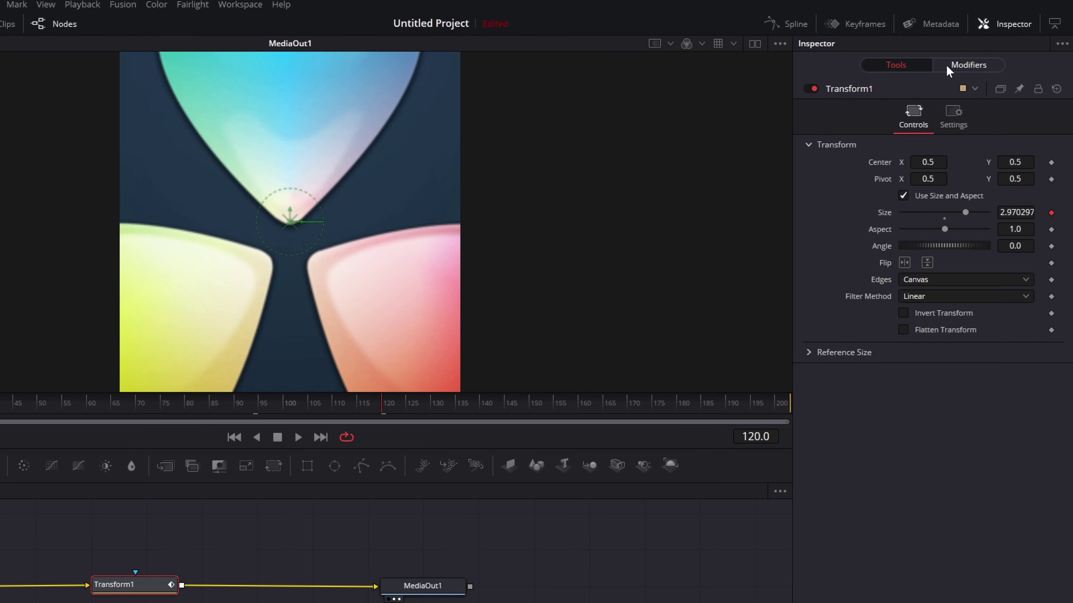
Step: Show the Modifiers tab with the Anim Curves settings for Transform1: Size
{"action": "left_click", "coordinate": [973, 65]}
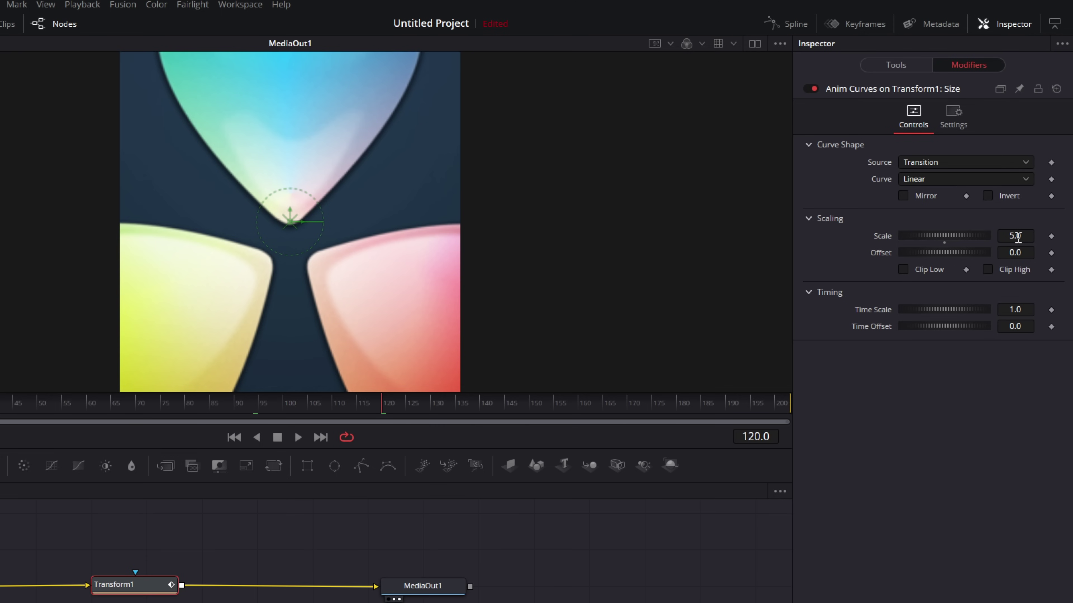
Step: Set the Anim Curves Scale to 2 and play back to check the zoom
{"action": "left_click", "coordinate": [1012, 237]}
{"action": "type", "text": "2"}
{"action": "key", "text": "Return"}
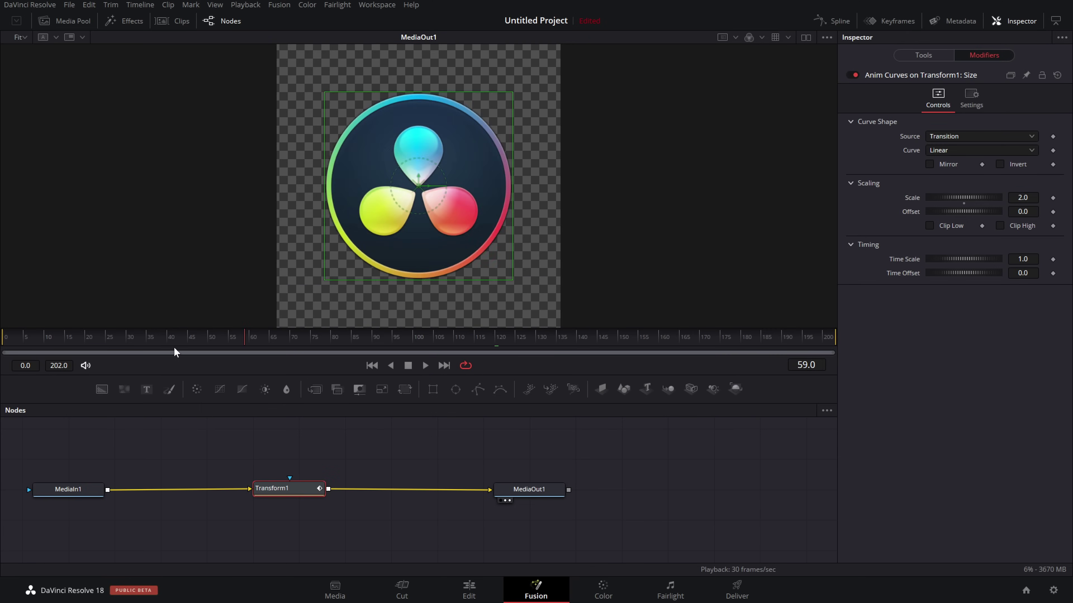
{"action": "left_click_drag", "start_coordinate": [176, 352], "coordinate": [1, 354]}
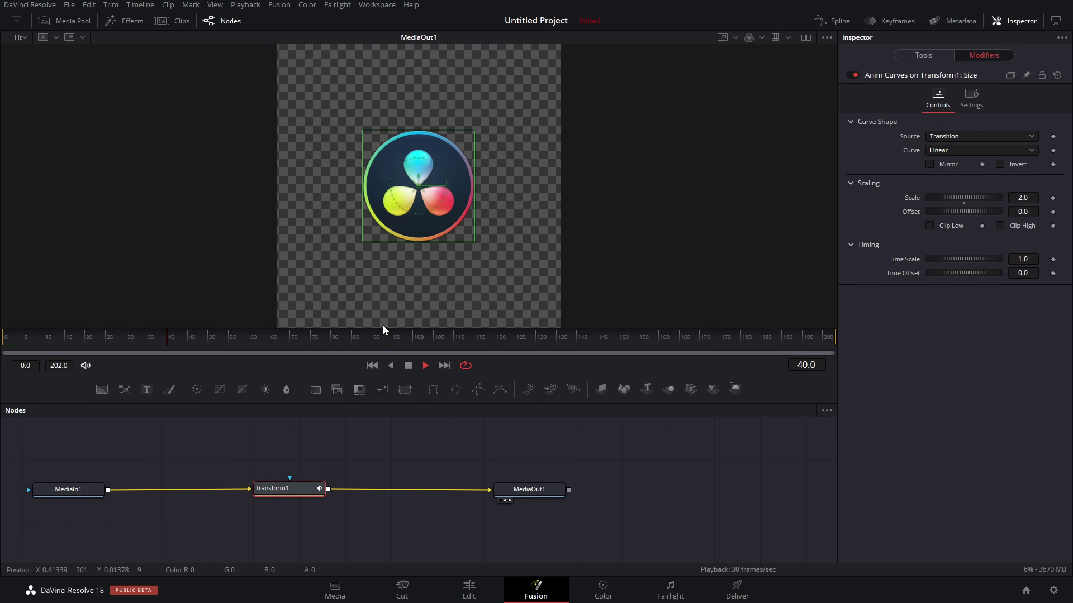
{"action": "left_click", "coordinate": [740, 343]}
{"action": "left_click_drag", "start_coordinate": [767, 344], "coordinate": [433, 341]}
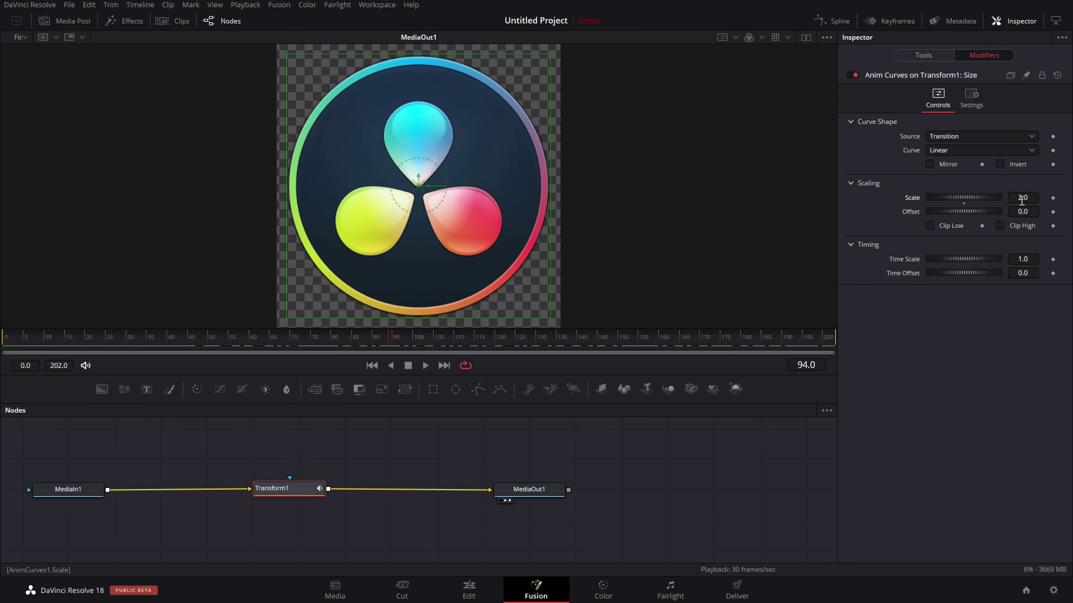
Step: Commit Scale 1.0 and replay the zoom from the first frame
{"action": "key", "text": "Return"}
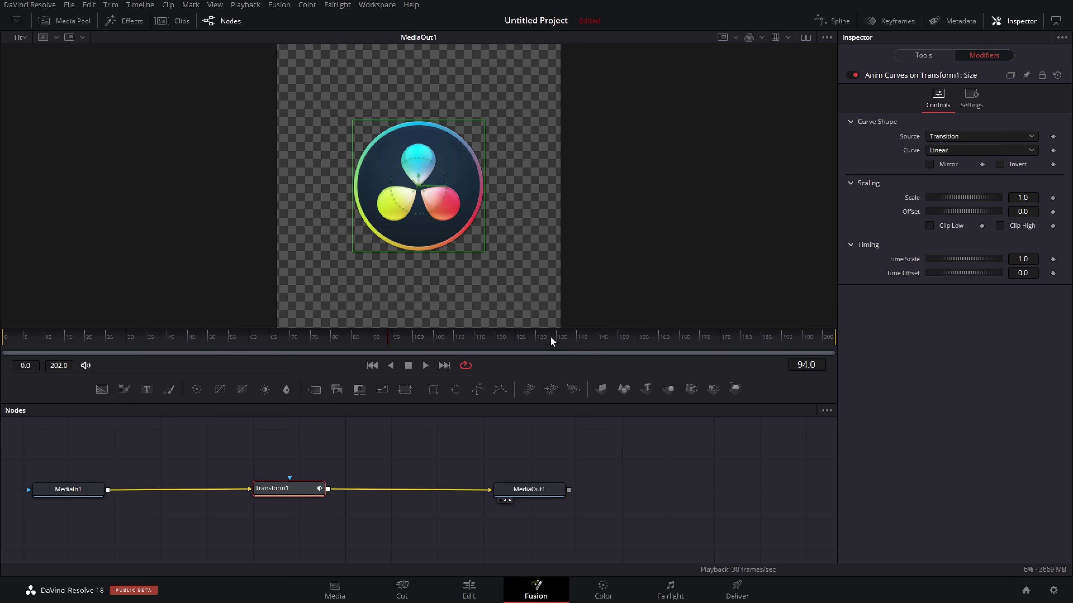
{"action": "left_click_drag", "start_coordinate": [550, 336], "coordinate": [0, 350]}
{"action": "key", "text": "space"}
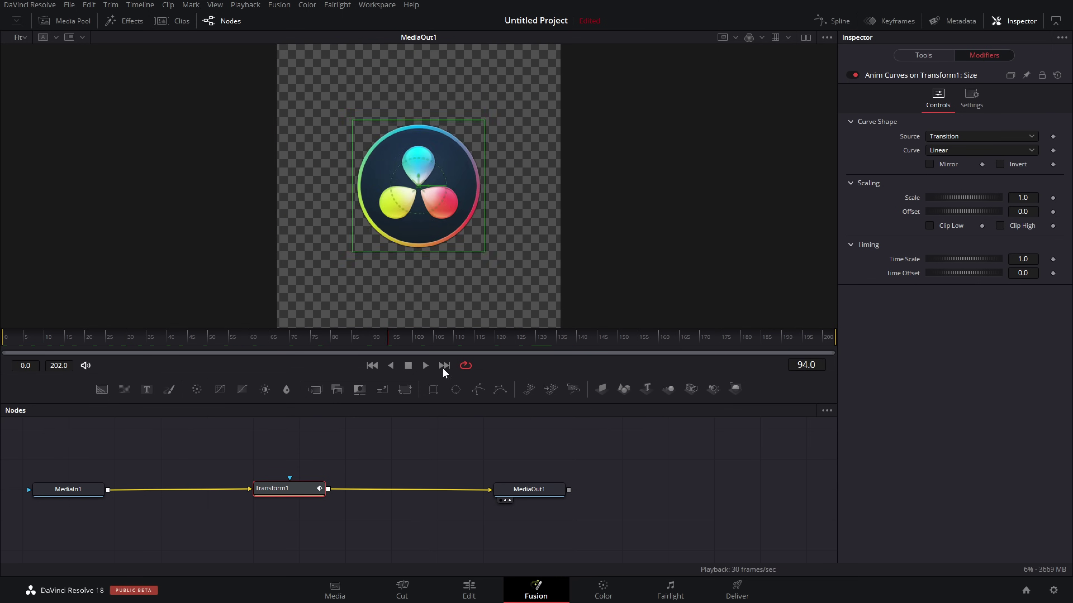
{"action": "left_click_drag", "start_coordinate": [291, 342], "coordinate": [787, 339]}
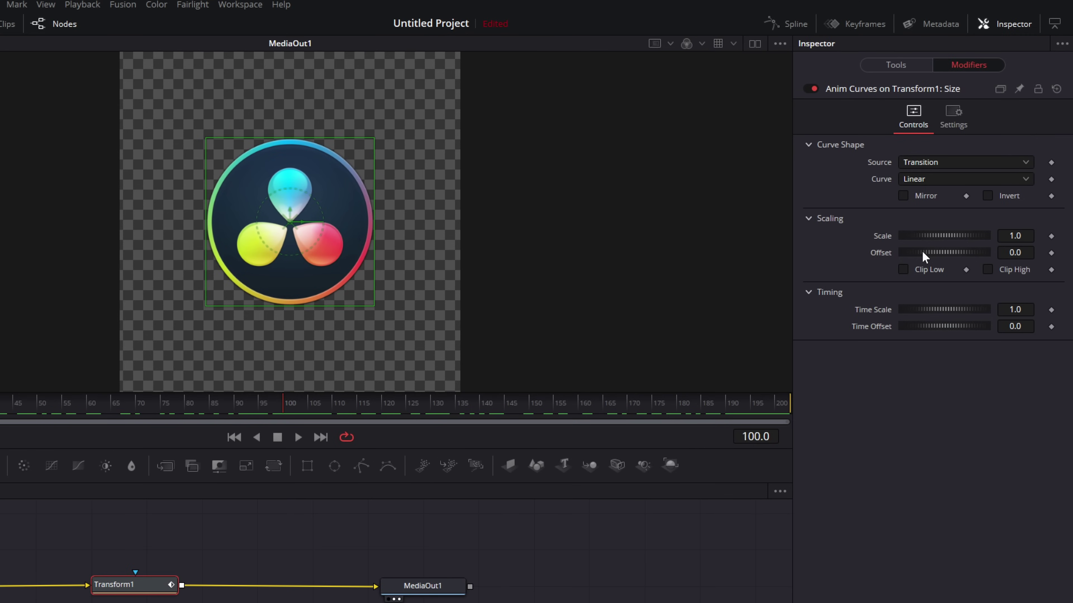
Step: Raise the Anim Curves Offset to 1.0 and scrub the result
{"action": "left_click_drag", "start_coordinate": [923, 256], "coordinate": [936, 258]}
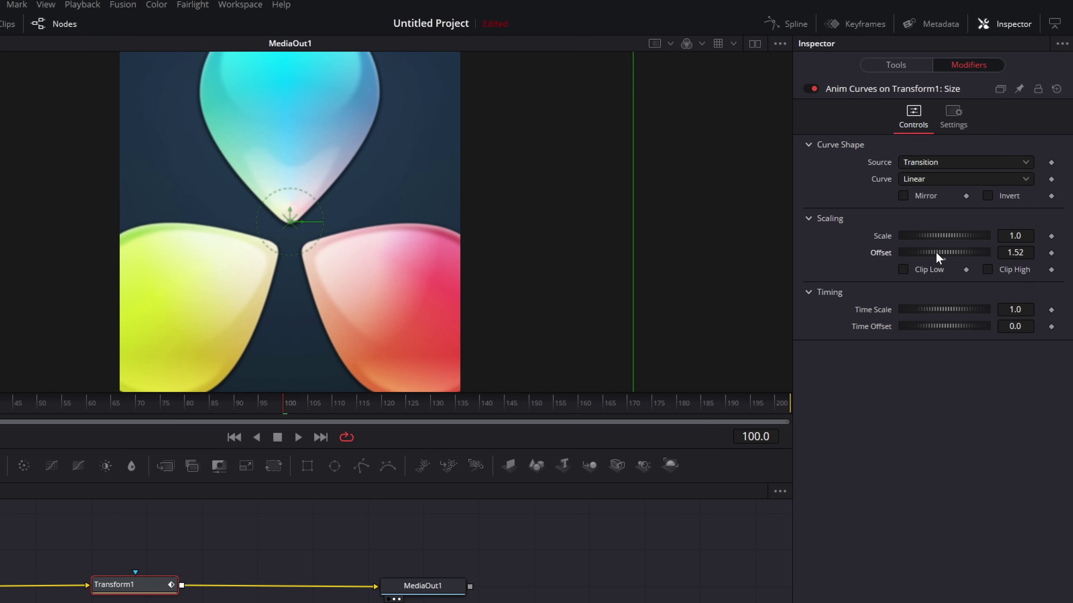
{"action": "left_click", "coordinate": [1012, 254]}
{"action": "type", "text": "1"}
{"action": "key", "text": "Return"}
{"action": "left_click_drag", "start_coordinate": [355, 346], "coordinate": [852, 339]}
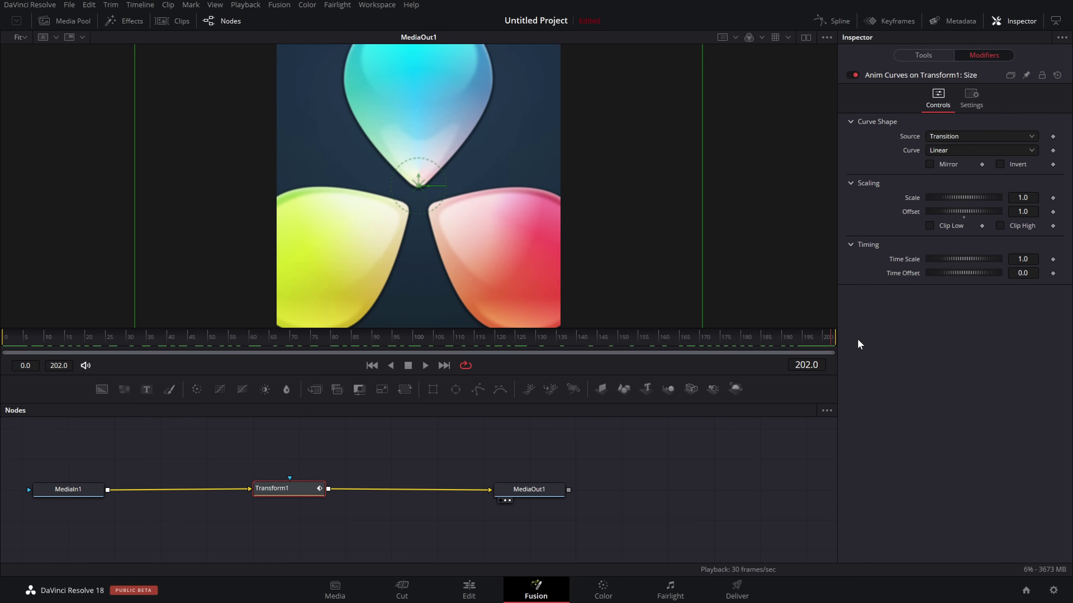
Step: Compare Transform1's Size on the Tools tab at frame 0, then return to Modifiers
{"action": "left_click", "coordinate": [924, 56]}
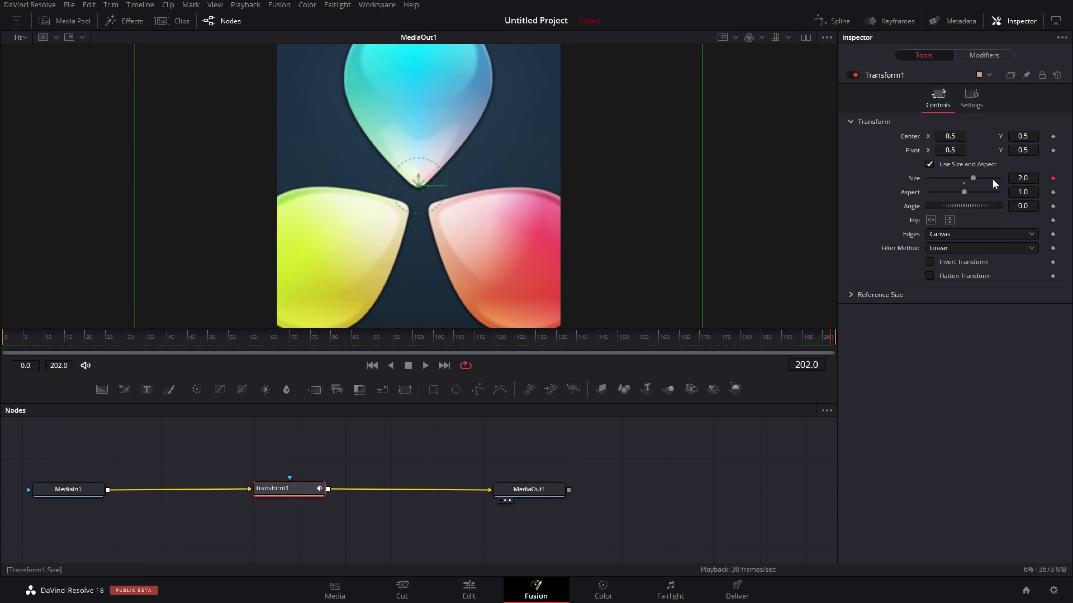
{"action": "left_click_drag", "start_coordinate": [797, 338], "coordinate": [1, 349]}
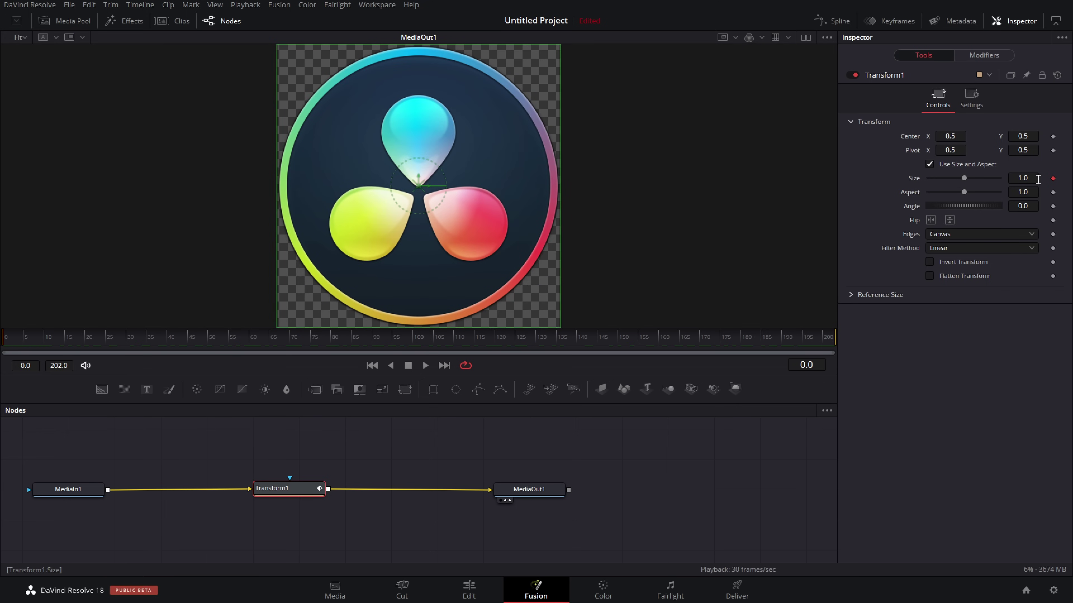
{"action": "left_click", "coordinate": [981, 53]}
Step: Set Offset to 0 and play the logo growing from a dot to full size
{"action": "left_click", "coordinate": [1029, 211]}
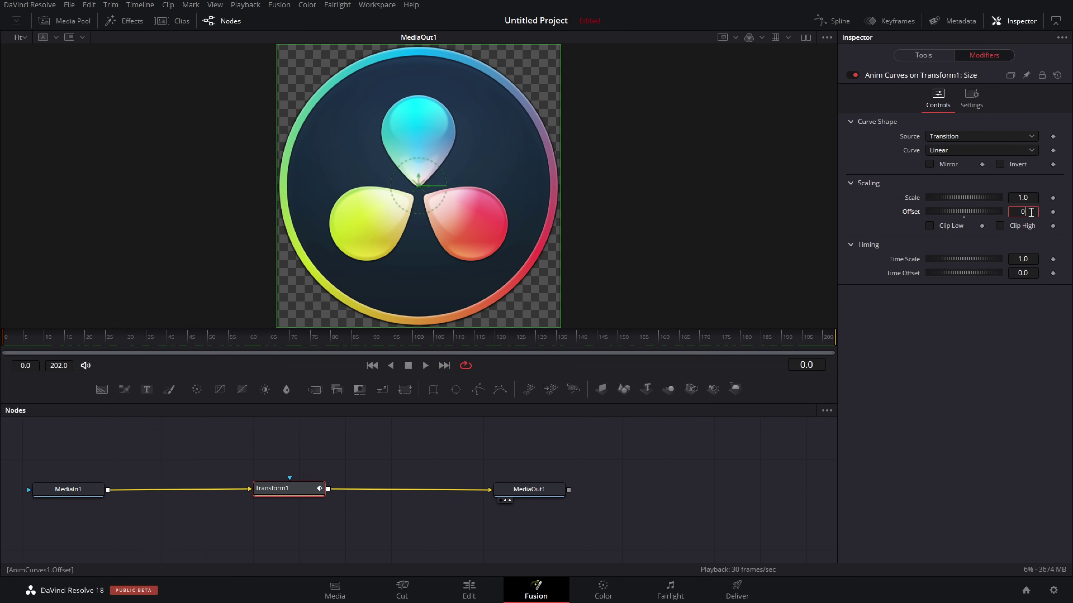
{"action": "type", "text": "0"}
{"action": "key", "text": "Return"}
{"action": "key", "text": "space"}
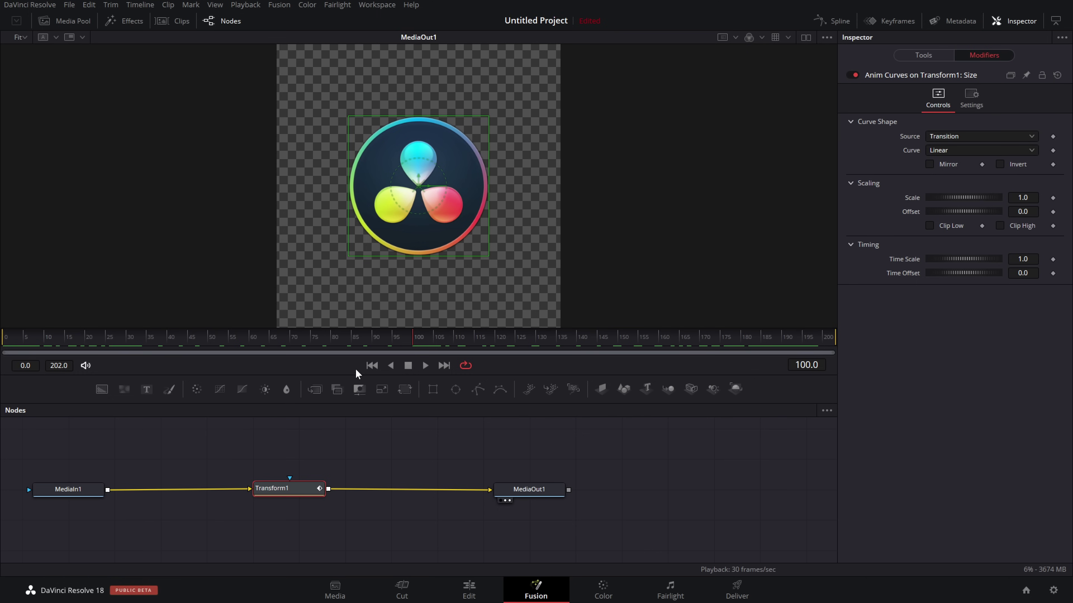
{"action": "left_click_drag", "start_coordinate": [379, 334], "coordinate": [774, 347]}
{"action": "left_click_drag", "start_coordinate": [686, 342], "coordinate": [3, 338]}
{"action": "key", "text": "space"}
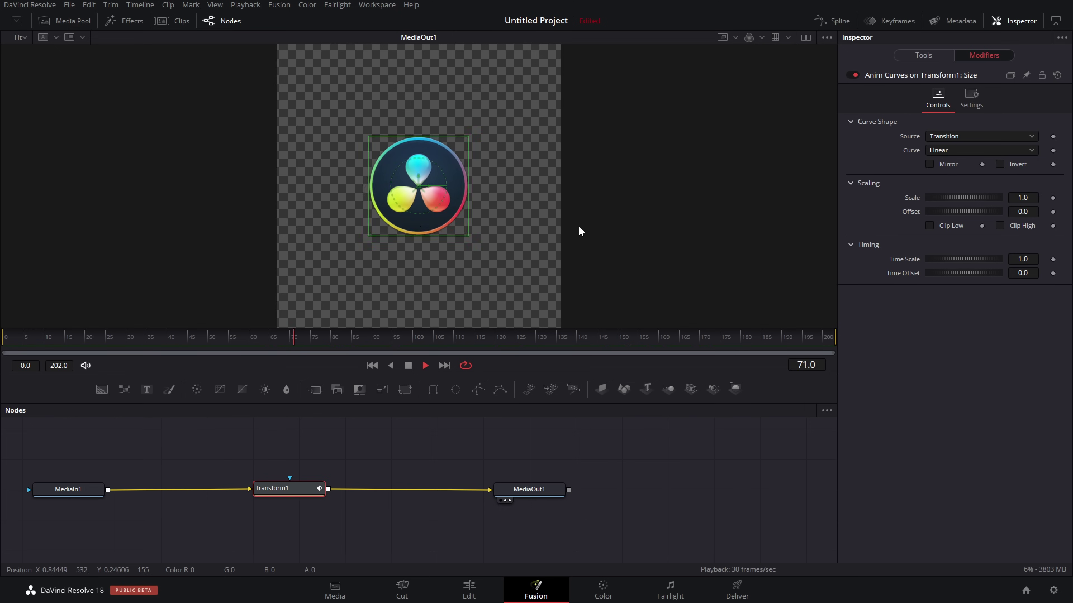
{"action": "key", "text": "space"}
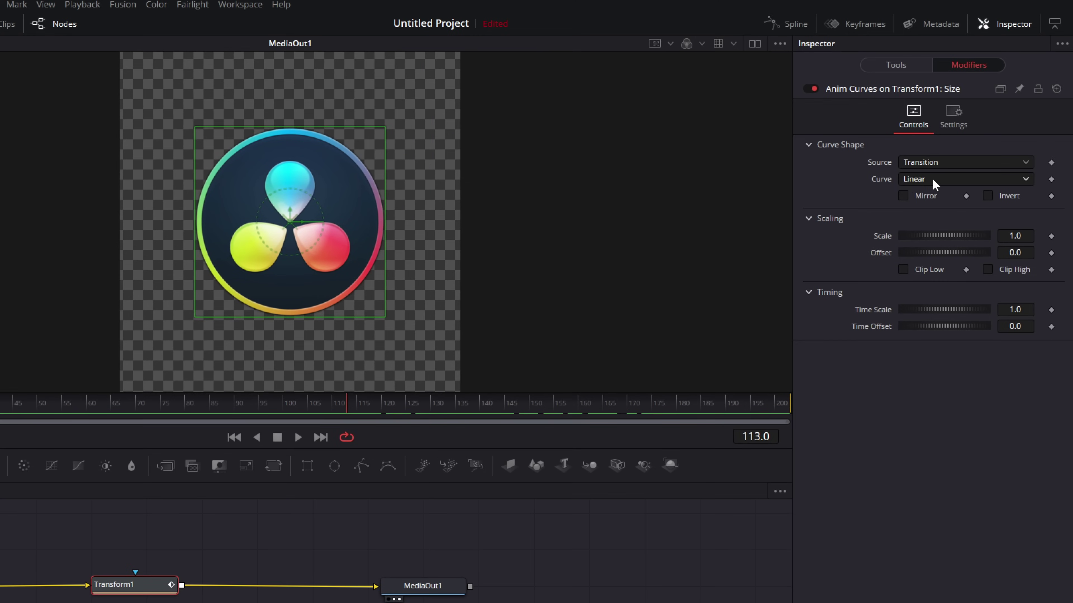
Step: Switch the size curve from Linear to Easing and open the In and Out easing lists
{"action": "left_click", "coordinate": [932, 178]}
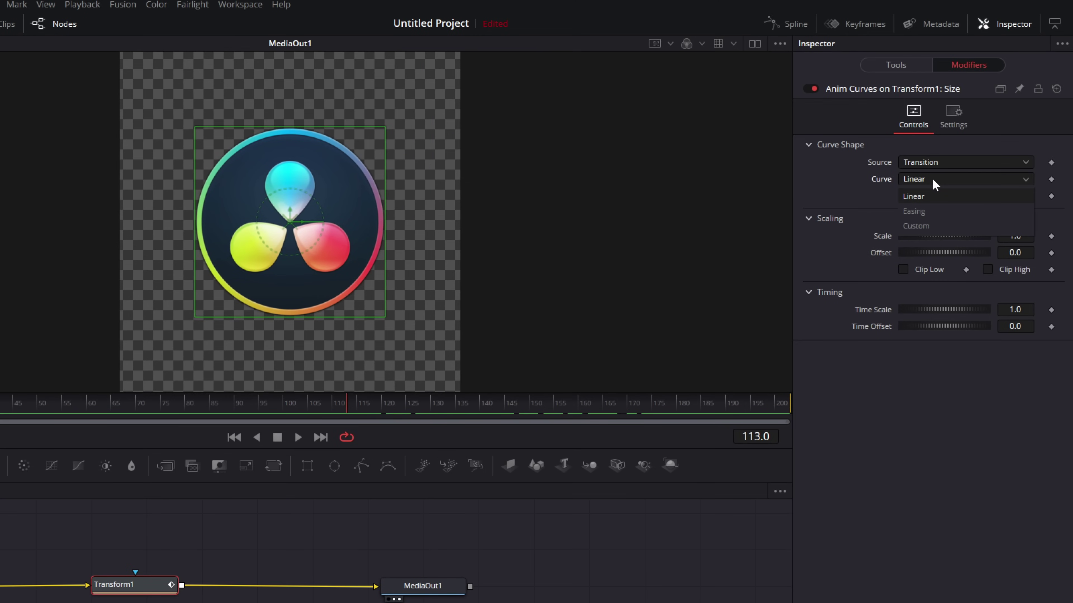
{"action": "left_click", "coordinate": [923, 211]}
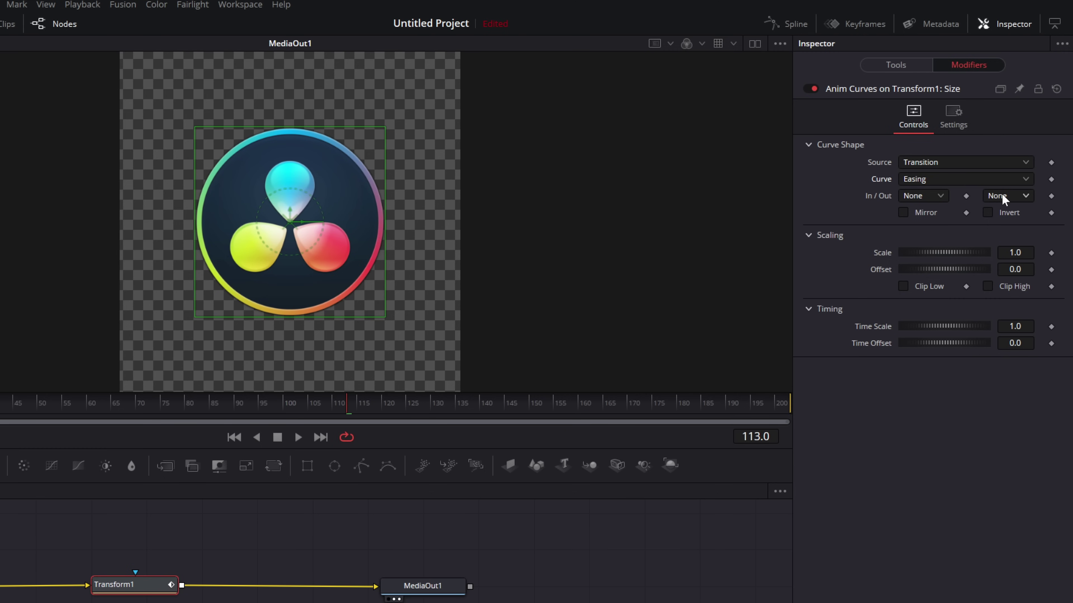
{"action": "left_click", "coordinate": [929, 196]}
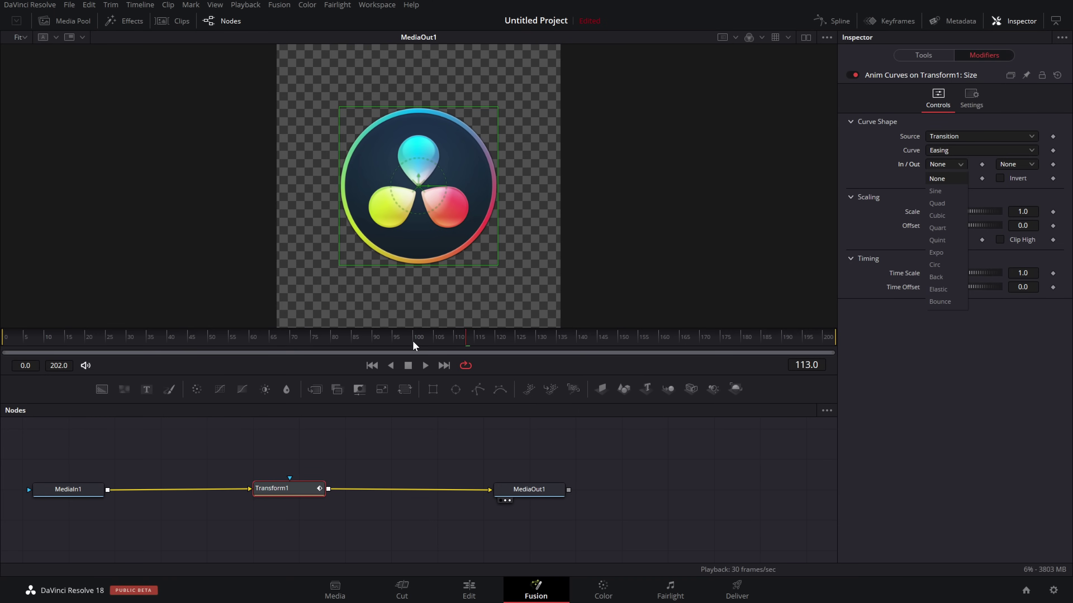
{"action": "mouse_move", "coordinate": [412, 341]}
{"action": "left_mouse_down"}
{"action": "mouse_move", "coordinate": [35, 347]}
{"action": "mouse_move", "coordinate": [424, 344]}
{"action": "mouse_move", "coordinate": [54, 342]}
{"action": "mouse_move", "coordinate": [413, 344]}
{"action": "left_mouse_up"}
{"action": "left_click", "coordinate": [1015, 164]}
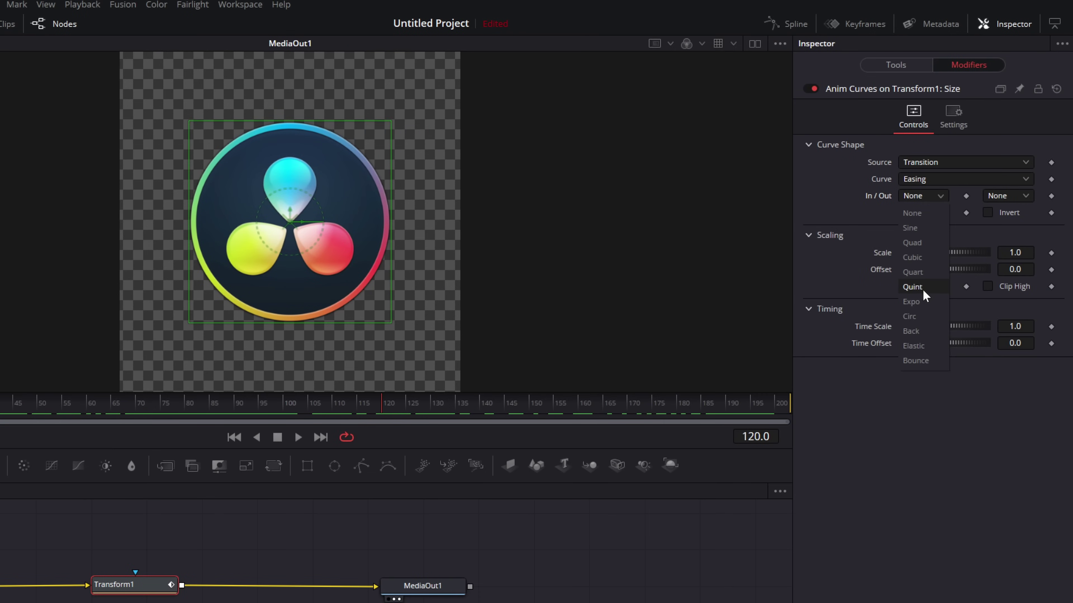
Step: Set both In and Out easing to Expo
{"action": "left_click", "coordinate": [921, 306]}
{"action": "left_click", "coordinate": [1007, 196]}
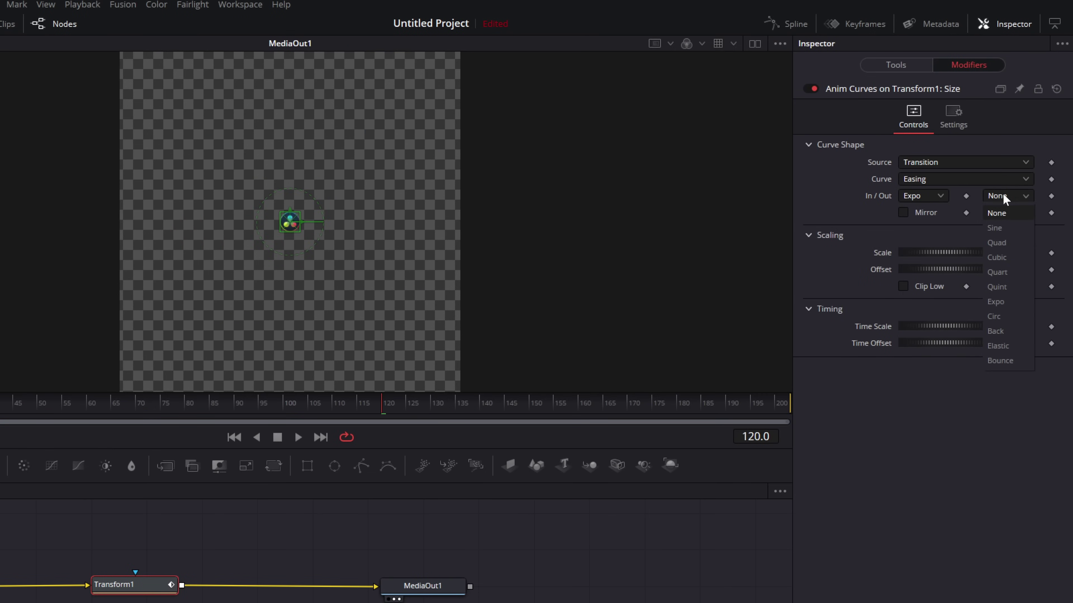
{"action": "left_click", "coordinate": [1007, 302]}
Step: Preview the Expo-eased zoom and switch on Mirror for the size curve
{"action": "left_click_drag", "start_coordinate": [24, 409], "coordinate": [1, 409]}
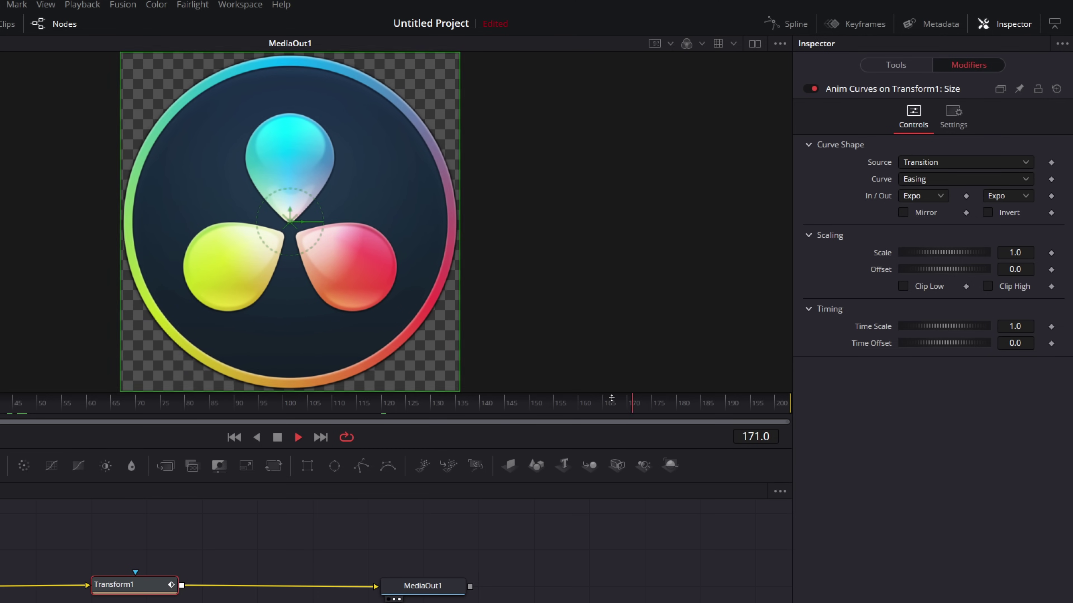
{"action": "key", "text": "space"}
{"action": "left_click", "coordinate": [359, 412]}
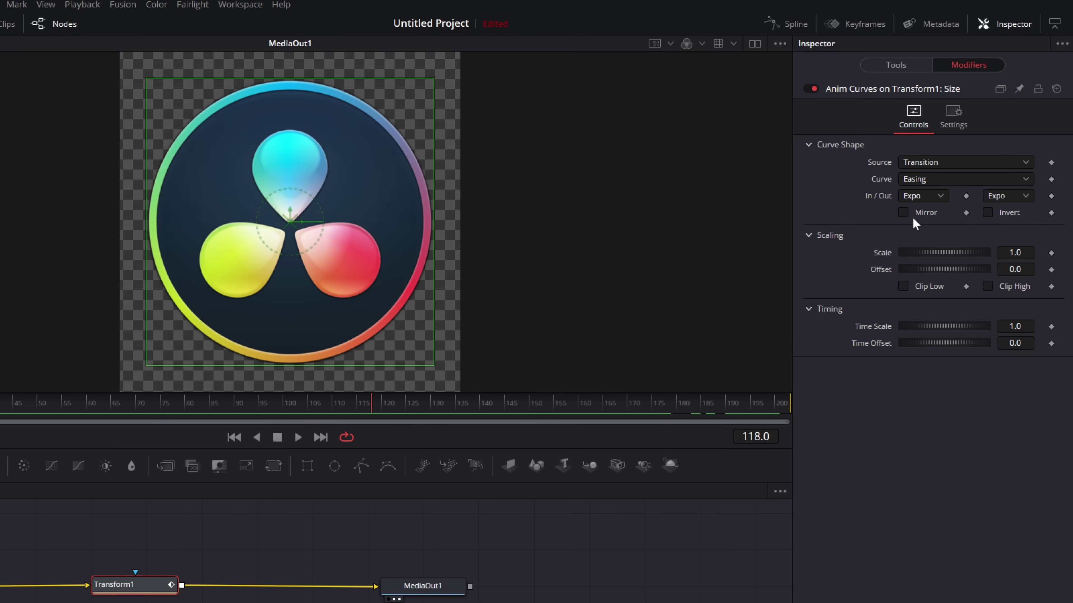
{"action": "left_click", "coordinate": [902, 213]}
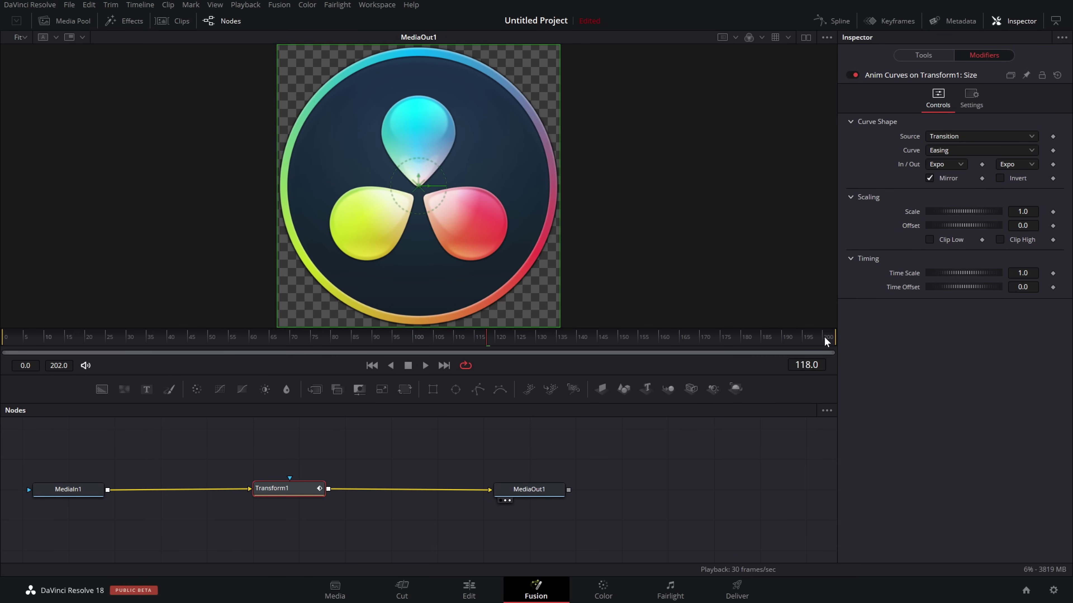
Step: Scrub and play the timeline to check the mirrored zoom-in and shrink-back animation
{"action": "left_click_drag", "start_coordinate": [10, 343], "coordinate": [812, 348]}
{"action": "left_click", "coordinate": [81, 342]}
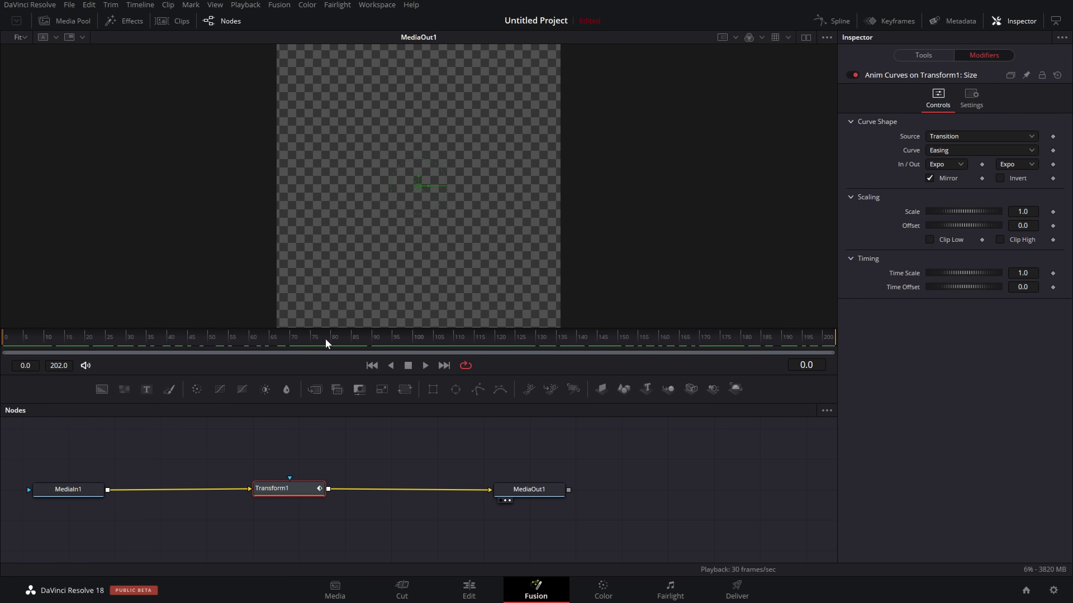
{"action": "left_click_drag", "start_coordinate": [100, 339], "coordinate": [447, 341]}
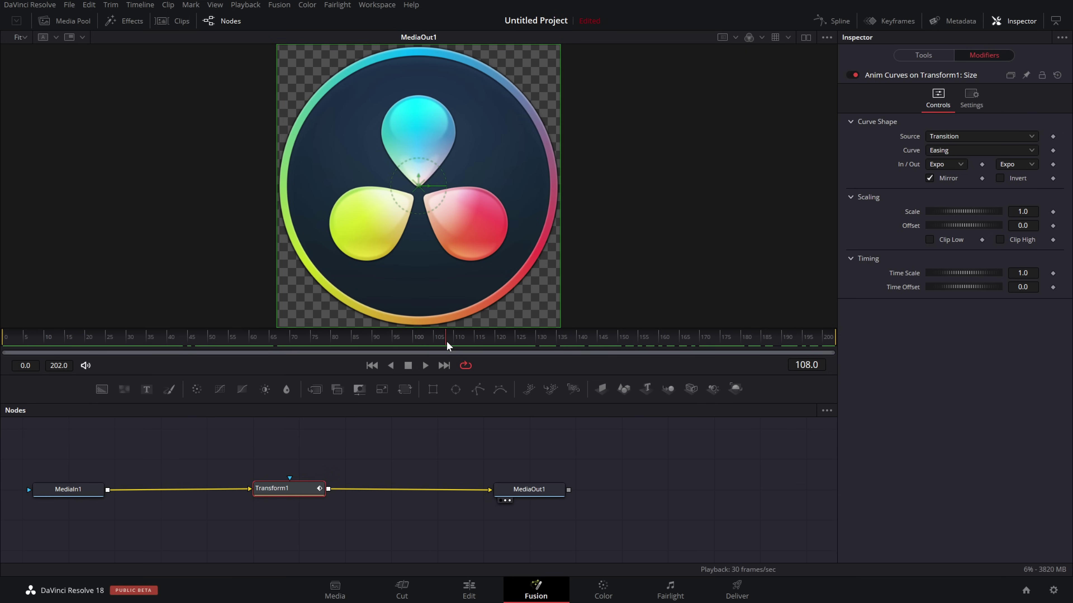
{"action": "left_click", "coordinate": [420, 337]}
{"action": "left_click", "coordinate": [56, 337]}
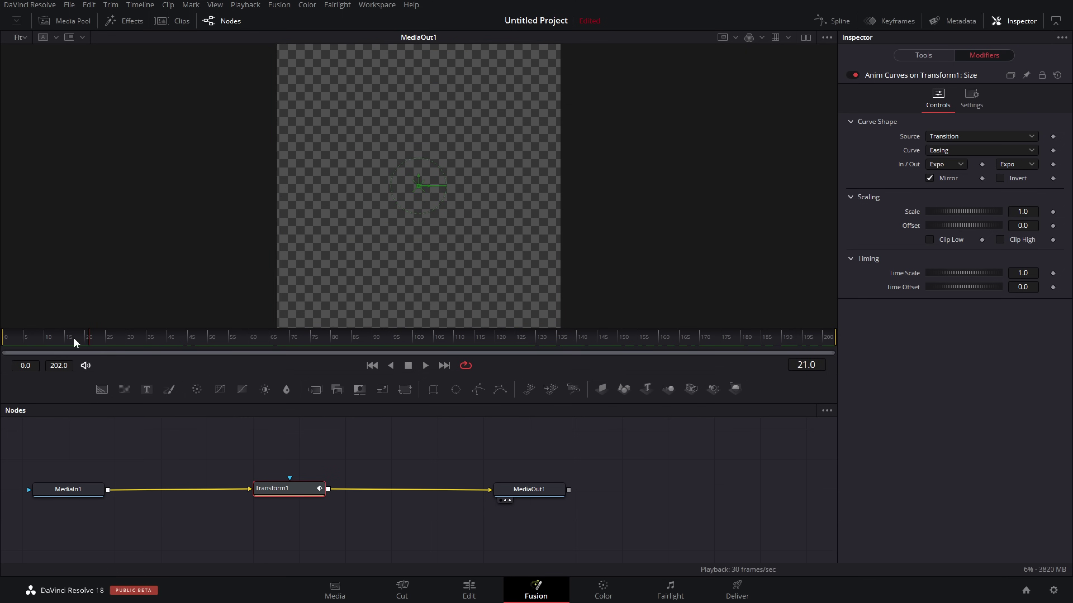
{"action": "key", "text": "space"}
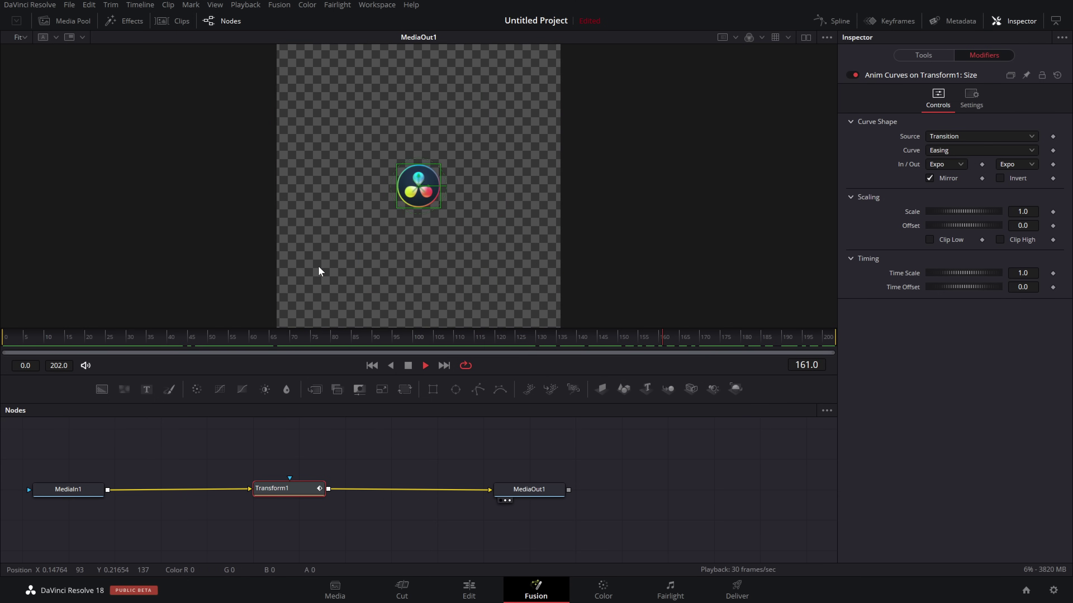
{"action": "key", "text": "space"}
Step: On the Edit page, trim the logo clip to about three seconds and play it
{"action": "left_click", "coordinate": [469, 591]}
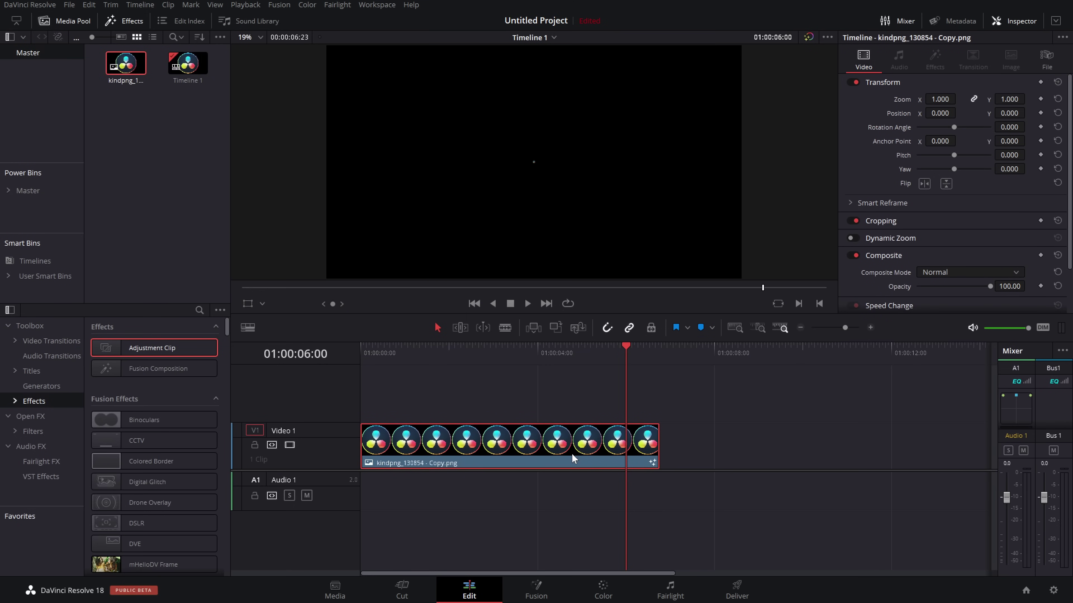
{"action": "left_click_drag", "start_coordinate": [657, 443], "coordinate": [943, 443]}
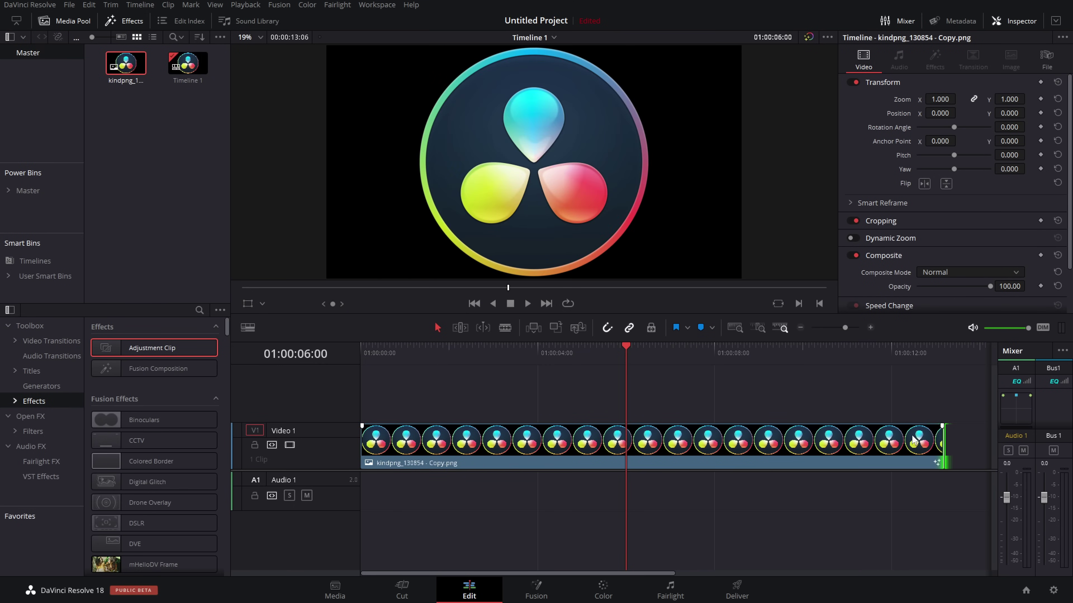
{"action": "left_click_drag", "start_coordinate": [626, 346], "coordinate": [910, 360]}
{"action": "left_click_drag", "start_coordinate": [944, 443], "coordinate": [505, 442]}
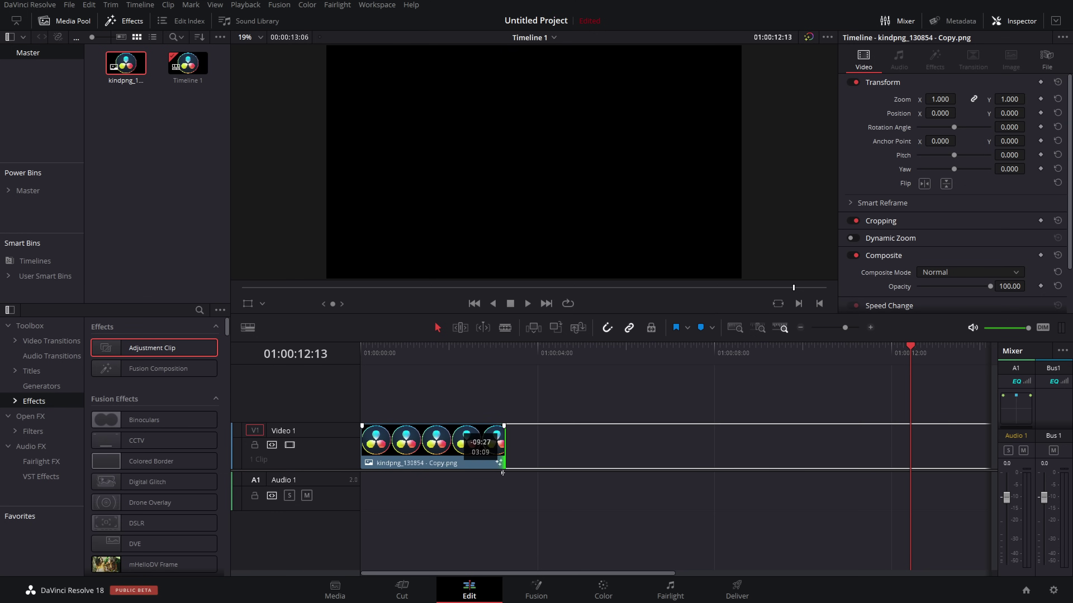
{"action": "left_click", "coordinate": [478, 354]}
{"action": "left_click_drag", "start_coordinate": [478, 353], "coordinate": [362, 355]}
{"action": "key", "text": "space"}
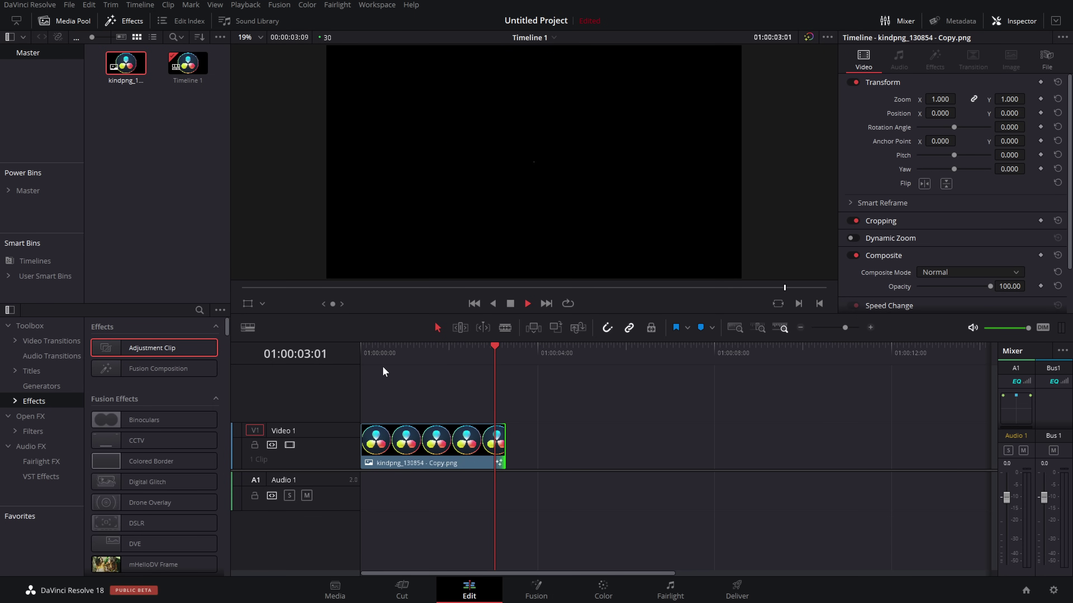
Step: Lengthen the logo clip again and open it in the Fusion page, viewing frame 136
{"action": "left_click_drag", "start_coordinate": [501, 444], "coordinate": [828, 444]}
{"action": "left_click_drag", "start_coordinate": [440, 354], "coordinate": [787, 374]}
{"action": "left_click", "coordinate": [678, 438]}
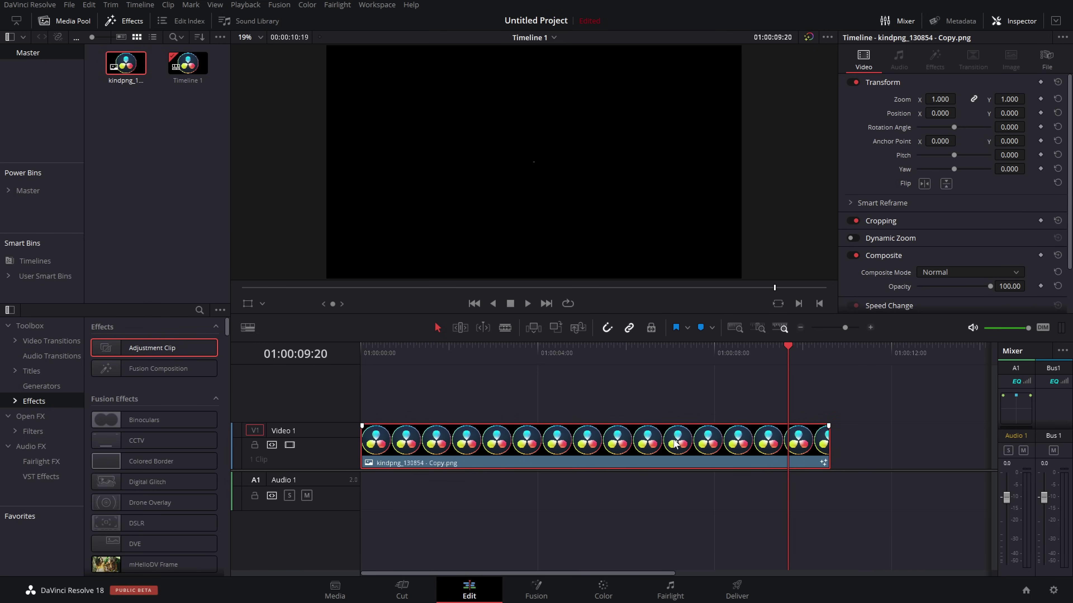
{"action": "right_click", "coordinate": [647, 443]}
{"action": "left_click", "coordinate": [705, 270]}
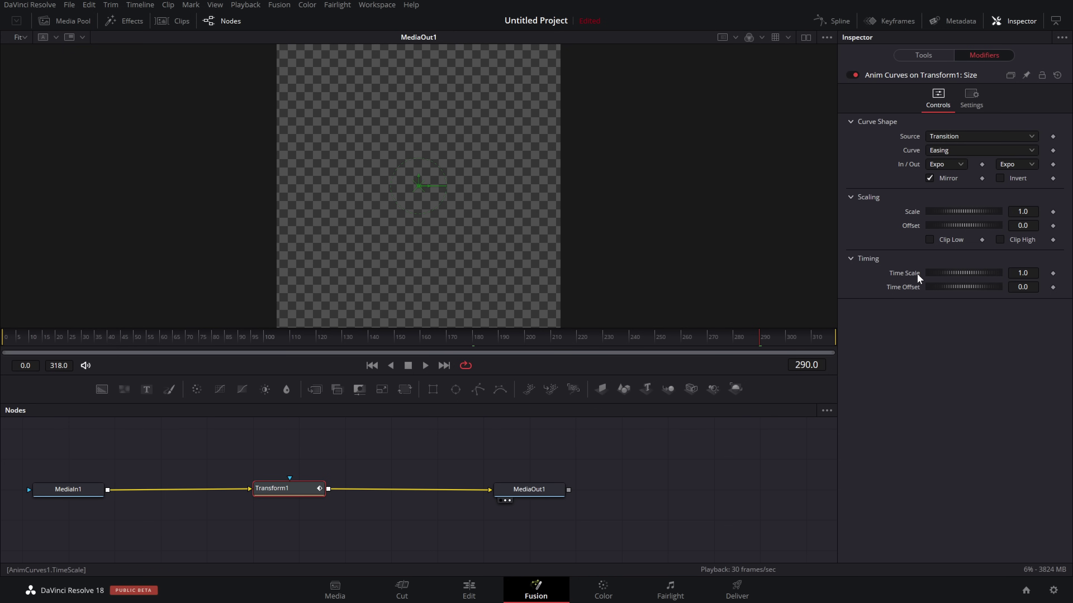
{"action": "left_click_drag", "start_coordinate": [448, 342], "coordinate": [360, 343]}
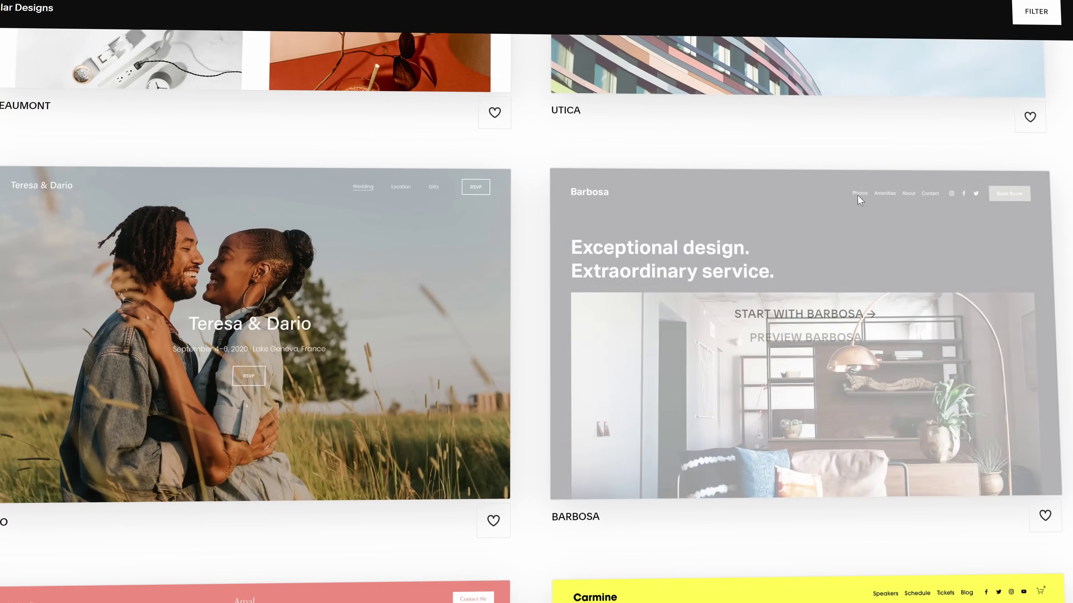
Step: Scroll down through the Squarespace template gallery
{"action": "scroll", "coordinate": [856, 199], "scroll_direction": "down", "scroll_amount": 5}
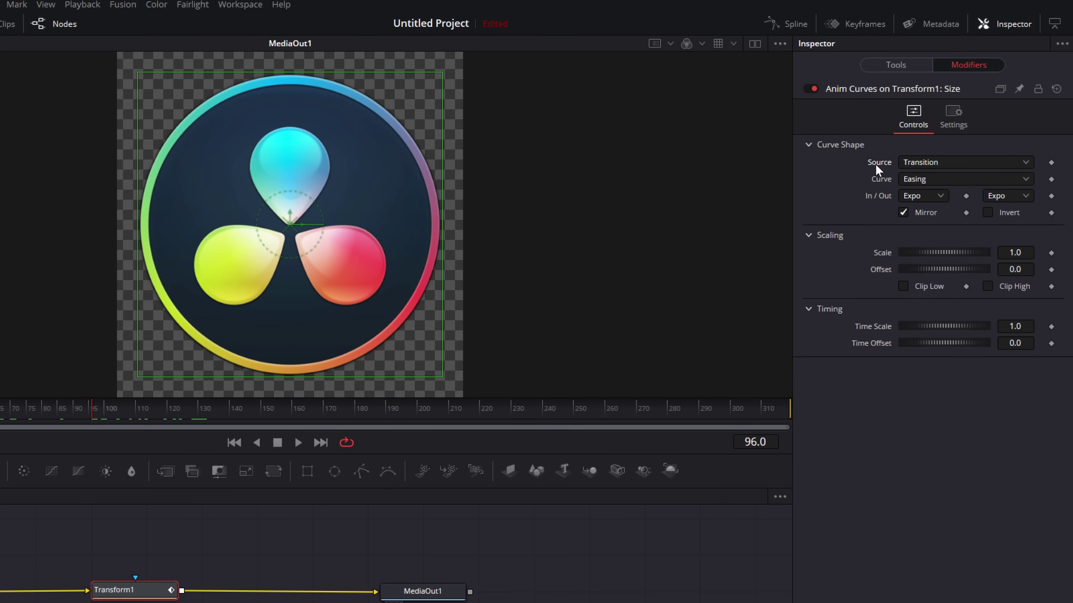
Step: Switch the Anim Curves source to Custom, drag Input to grow the logo, and reset it to 0
{"action": "left_click", "coordinate": [934, 164]}
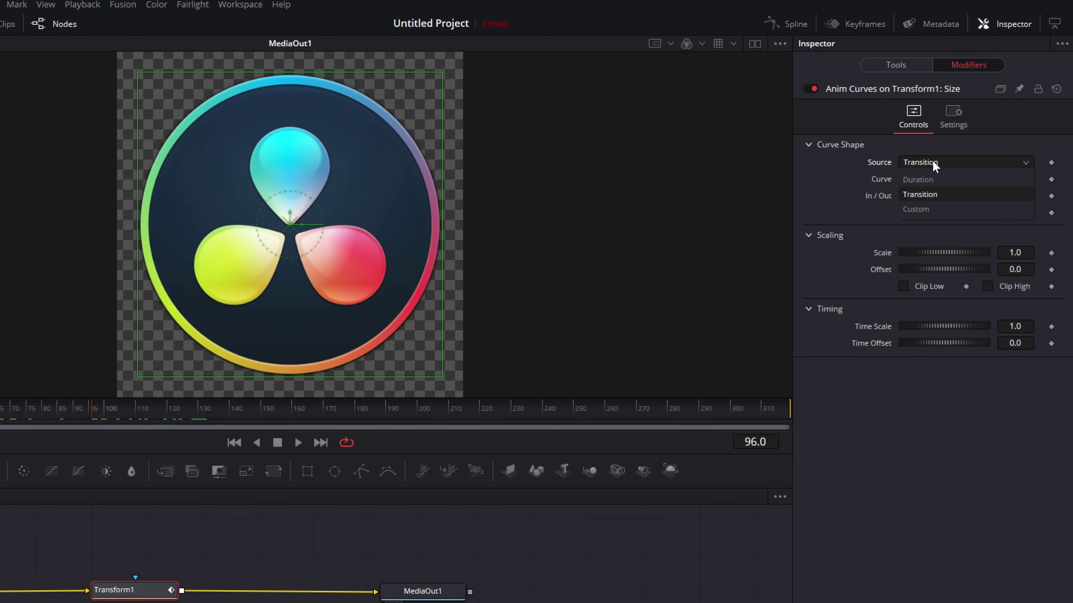
{"action": "left_click", "coordinate": [917, 209]}
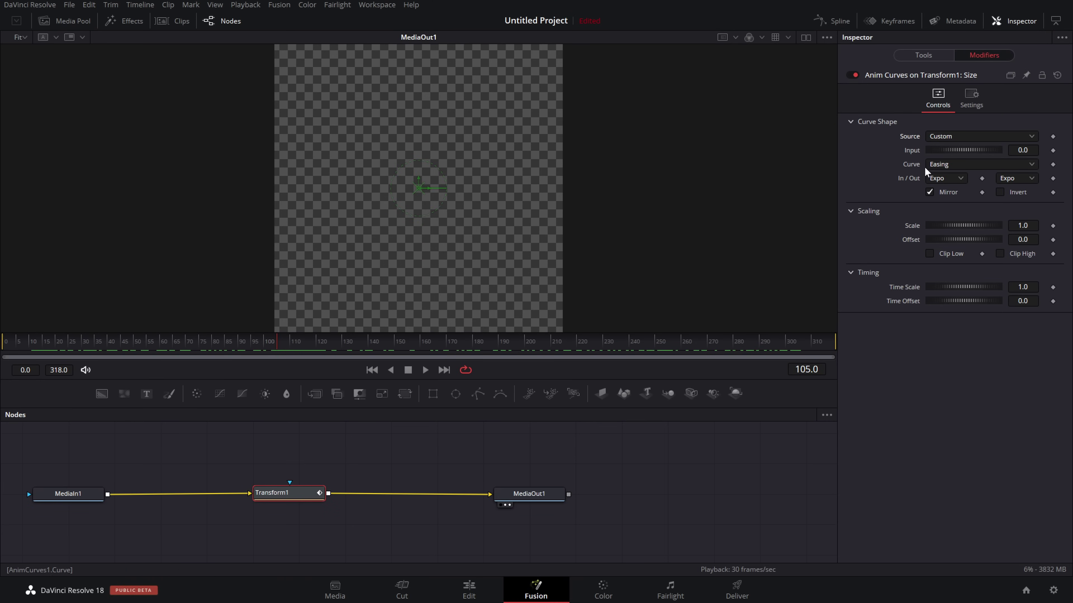
{"action": "left_click_drag", "start_coordinate": [935, 150], "coordinate": [1005, 152]}
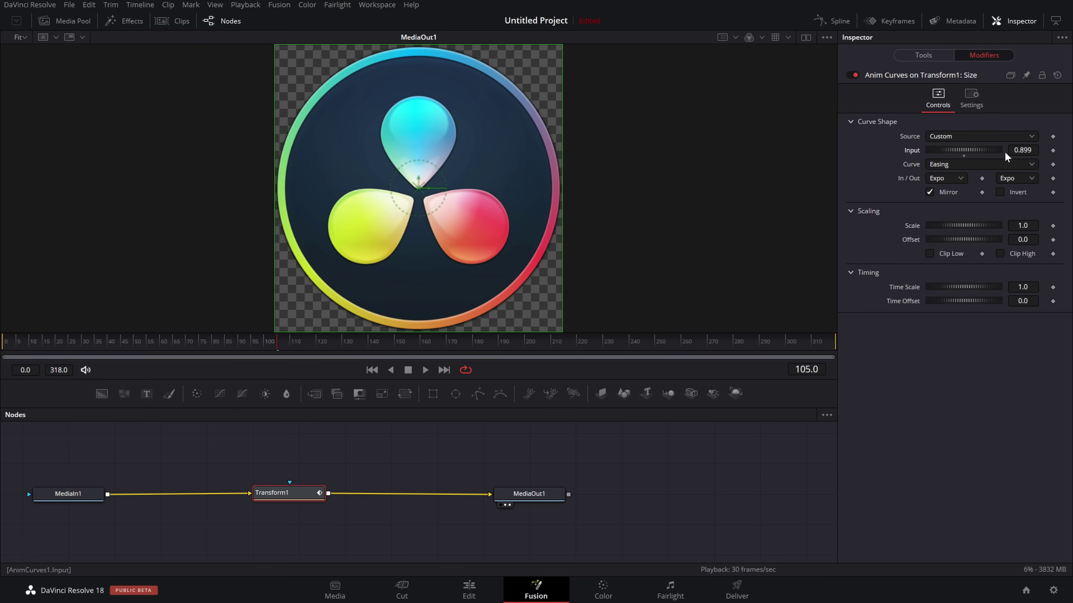
{"action": "double_click", "coordinate": [940, 153]}
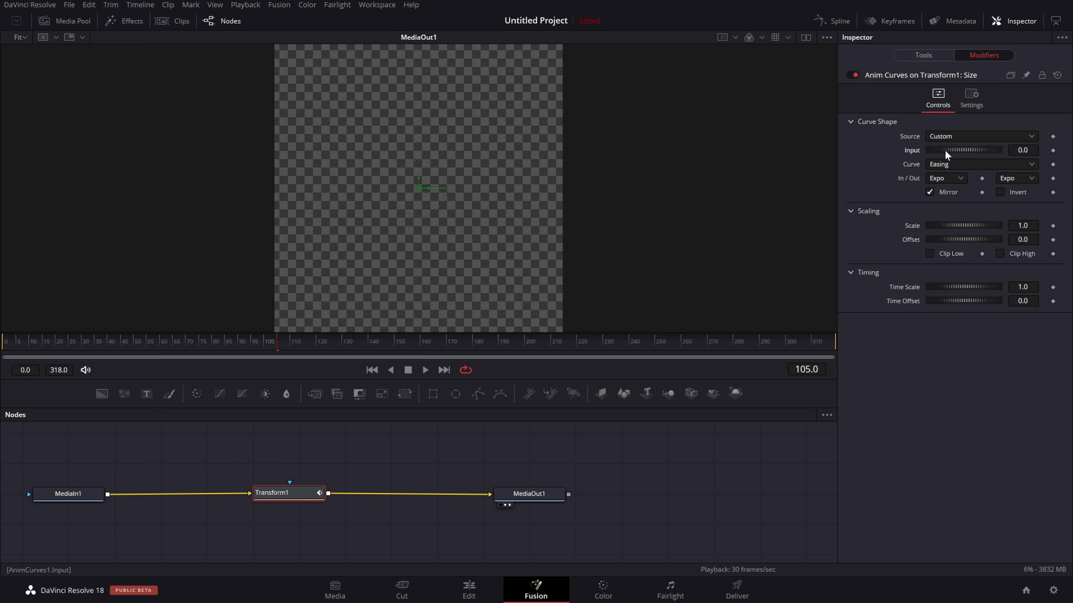
{"action": "mouse_move", "coordinate": [944, 150]}
{"action": "left_mouse_down"}
{"action": "mouse_move", "coordinate": [1018, 153]}
{"action": "mouse_move", "coordinate": [956, 150]}
{"action": "left_mouse_up"}
{"action": "double_click", "coordinate": [928, 151]}
Step: Set the Input to the iif time expression and scrub from frame 0 to preview the zoom
{"action": "right_click", "coordinate": [911, 150]}
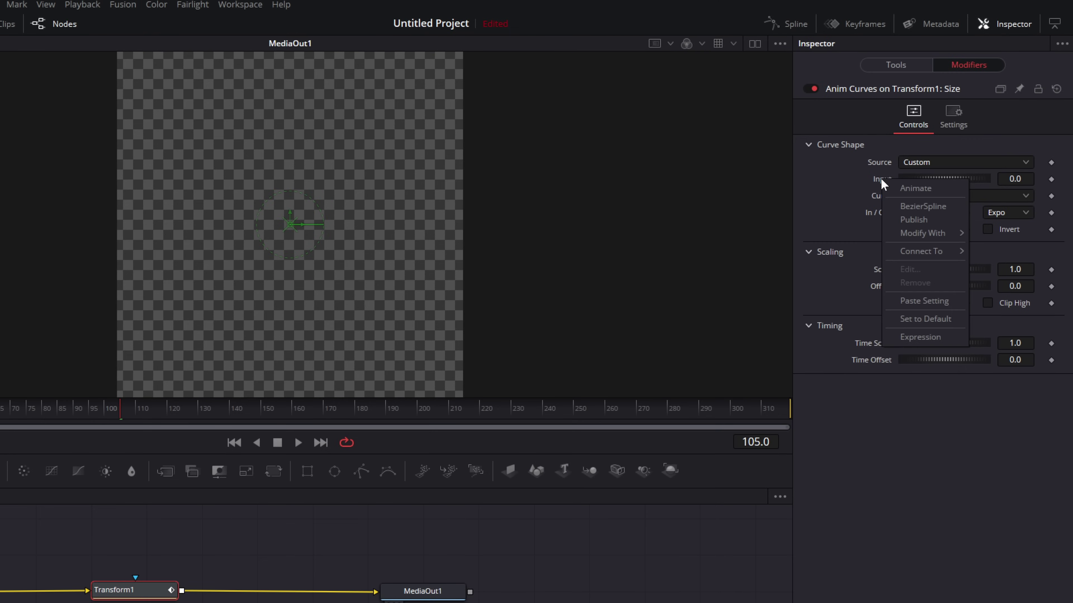
{"action": "left_click", "coordinate": [924, 336]}
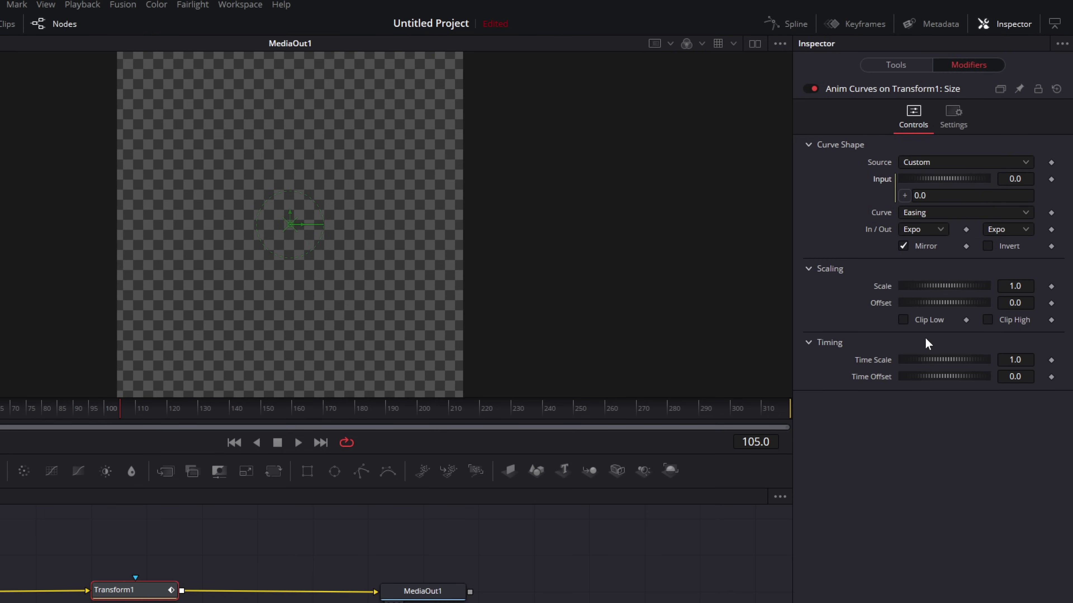
{"action": "left_click", "coordinate": [931, 197]}
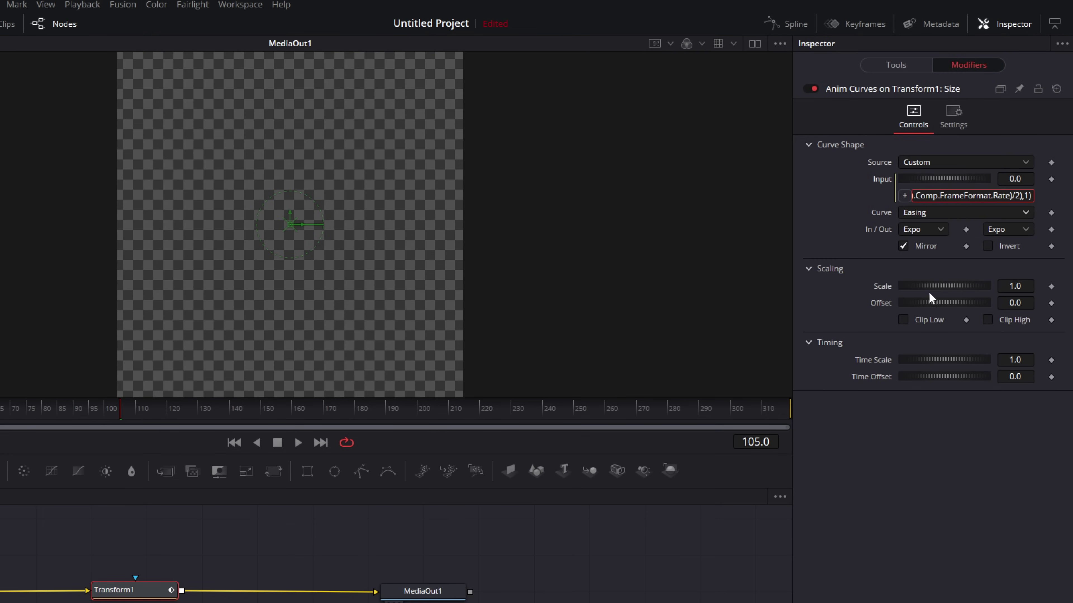
{"action": "key", "text": "Return"}
{"action": "left_click", "coordinate": [38, 411]}
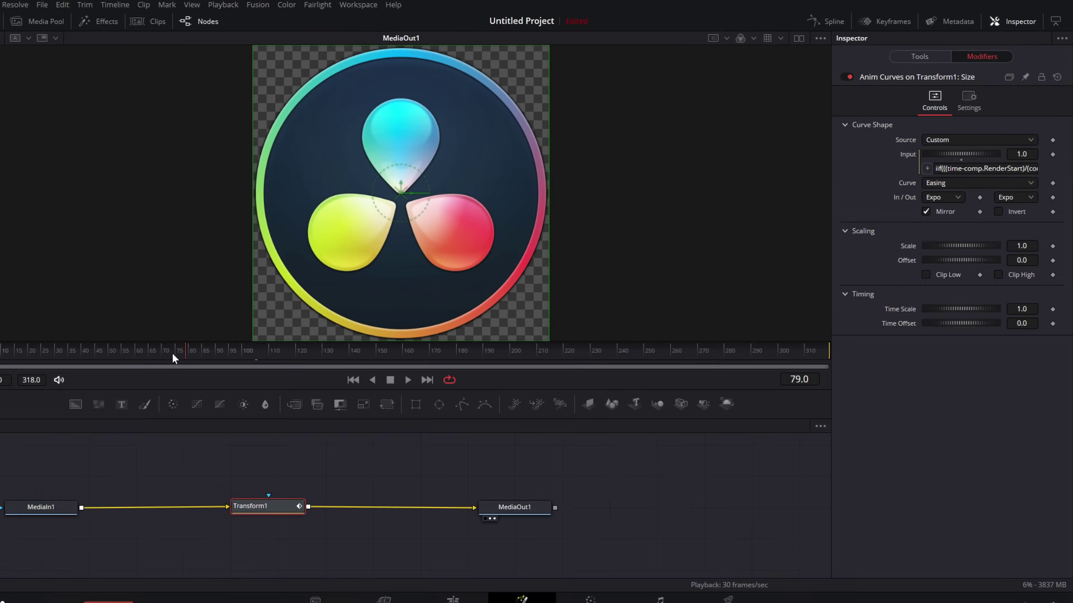
{"action": "left_click_drag", "start_coordinate": [172, 353], "coordinate": [1, 357]}
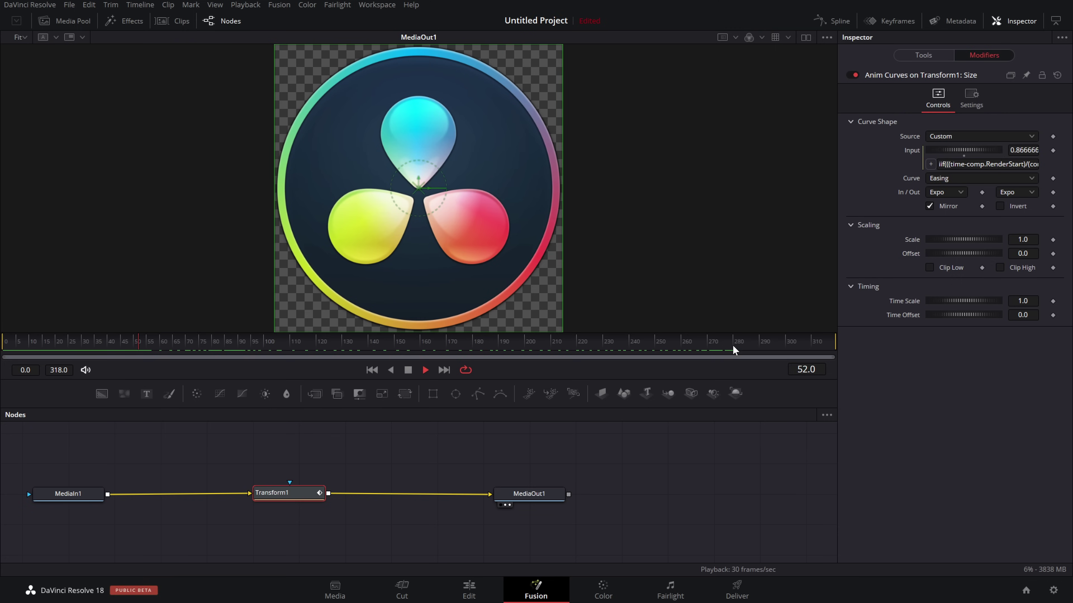
{"action": "left_click_drag", "start_coordinate": [732, 346], "coordinate": [707, 353]}
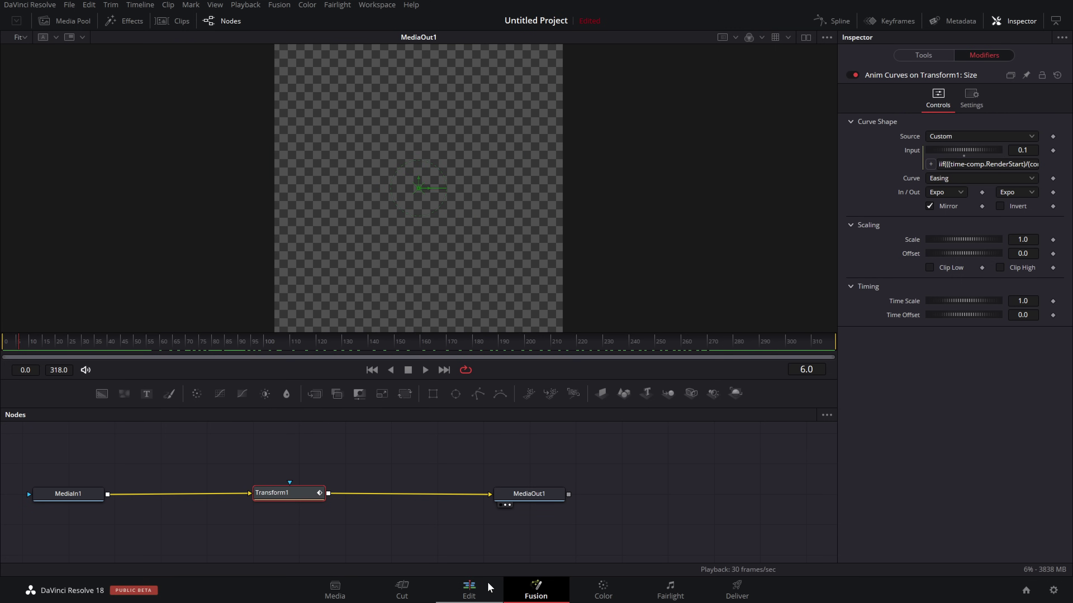
Step: On the Edit page, shorten the logo clip, then extend it to 12:16 and play it back
{"action": "left_click", "coordinate": [486, 589]}
{"action": "left_click_drag", "start_coordinate": [829, 441], "coordinate": [579, 441]}
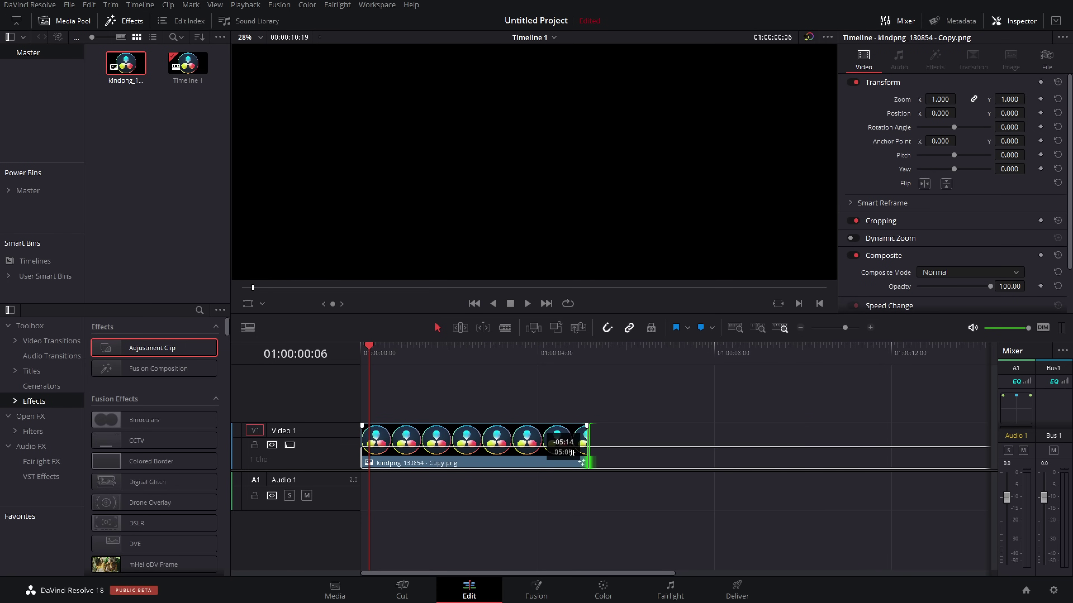
{"action": "key", "text": "Home"}
{"action": "key", "text": "space"}
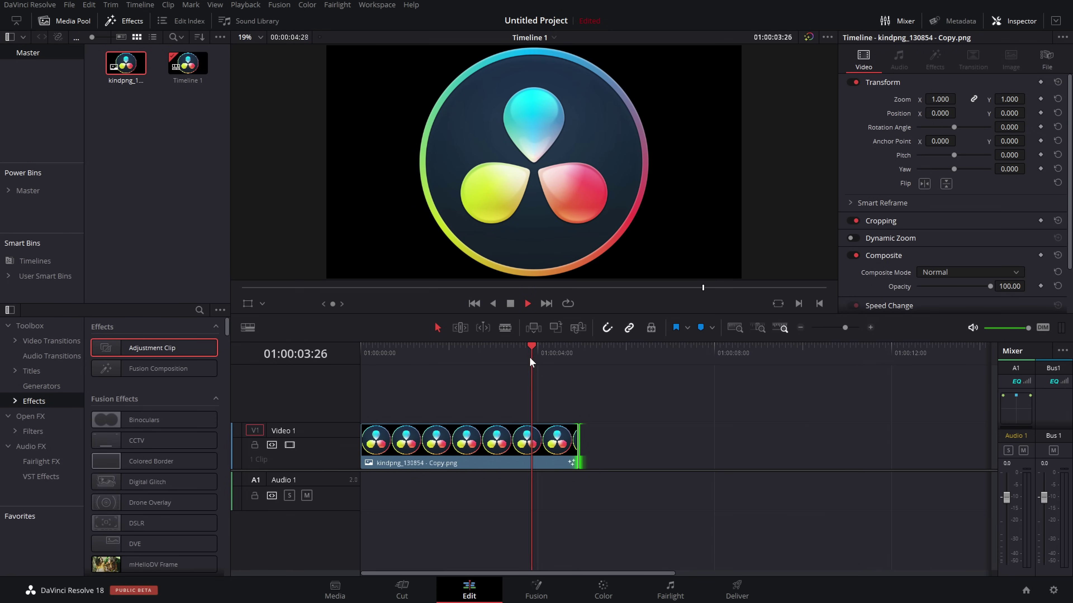
{"action": "left_click", "coordinate": [516, 357]}
{"action": "key", "text": "space"}
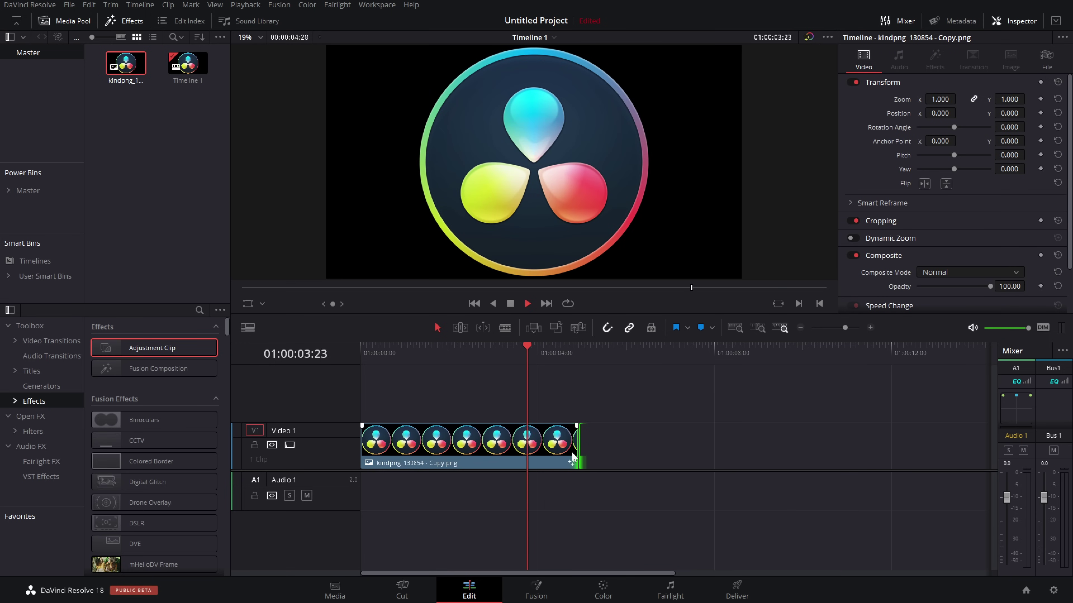
{"action": "left_click_drag", "start_coordinate": [579, 441], "coordinate": [914, 441]}
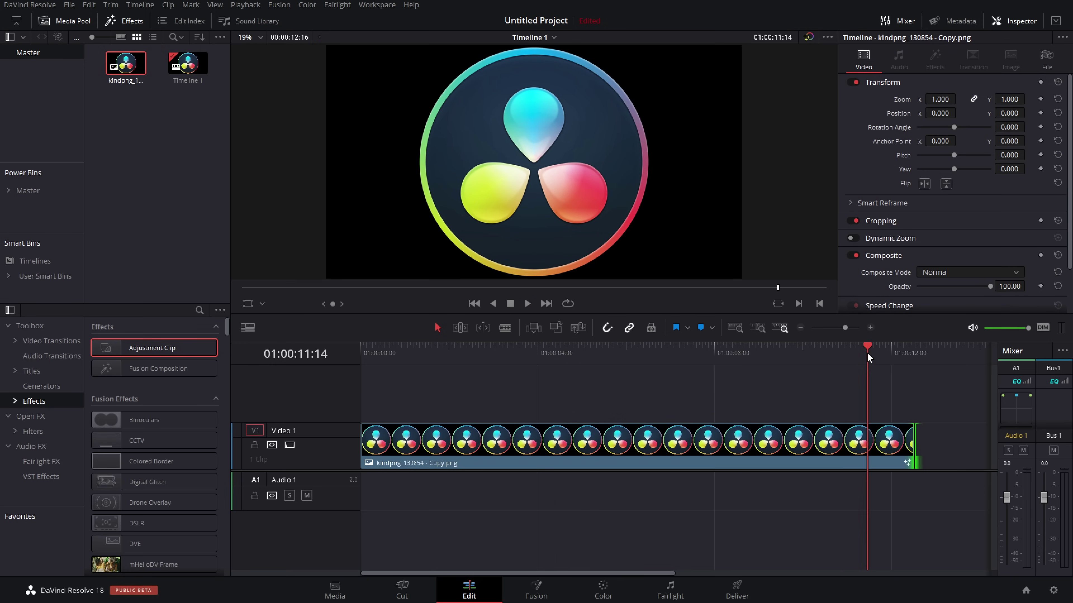
{"action": "key", "text": "space"}
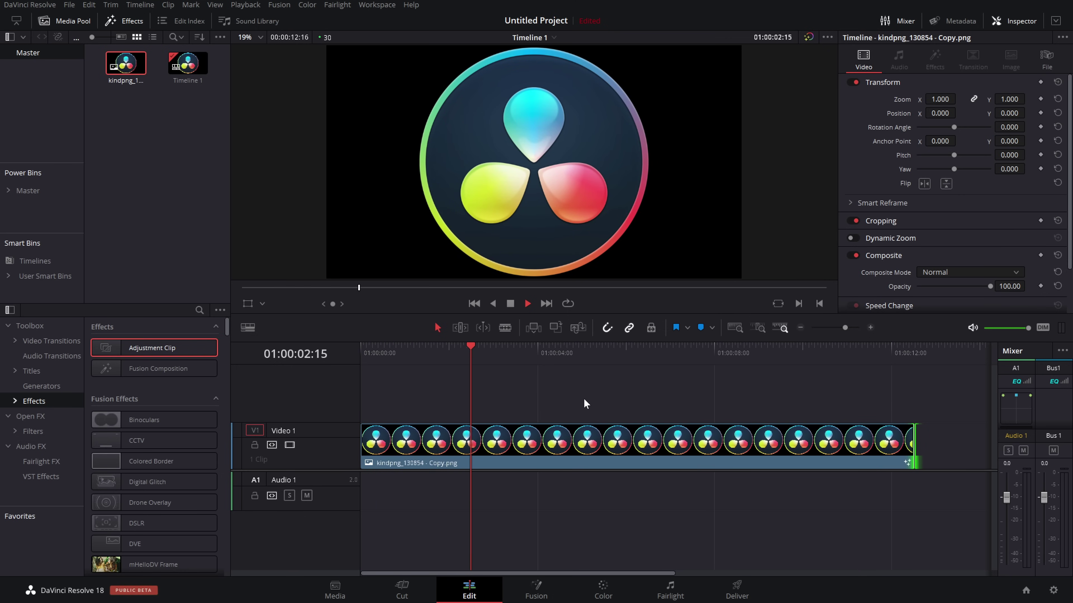
{"action": "key", "text": "space"}
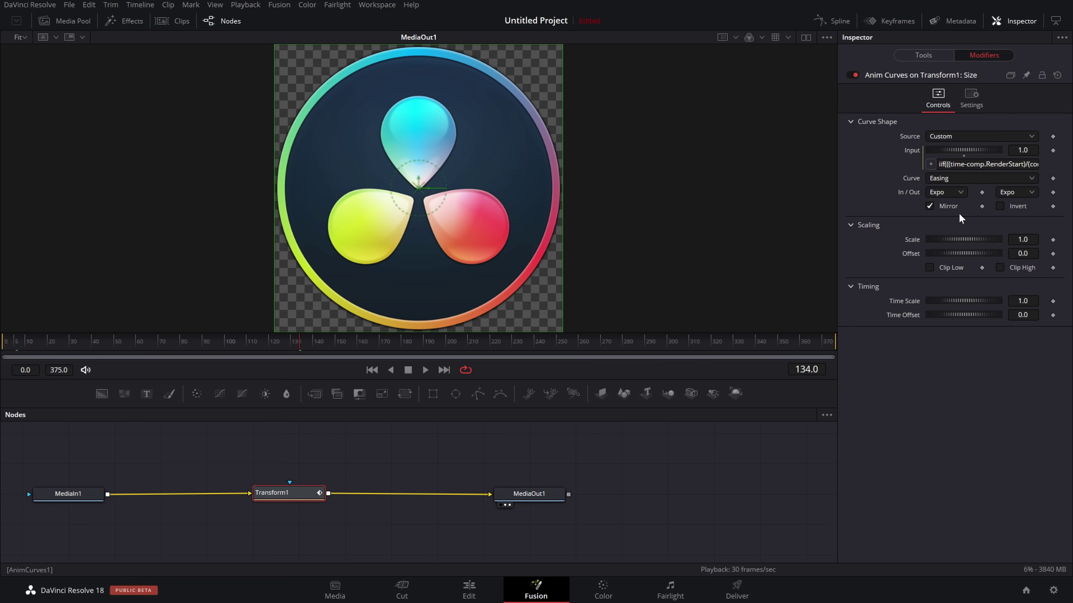
Step: Drag the Transform1 node slightly higher in the Nodes panel
{"action": "mouse_move", "coordinate": [287, 496]}
{"action": "left_mouse_down"}
{"action": "mouse_move", "coordinate": [345, 480]}
{"action": "mouse_move", "coordinate": [318, 474]}
{"action": "mouse_move", "coordinate": [281, 494]}
{"action": "mouse_move", "coordinate": [290, 488]}
{"action": "left_mouse_up"}
Step: Add a Number control AnimSpeed to Transform1's Controls page with ScrewControl input, default 2
{"action": "right_click", "coordinate": [290, 488]}
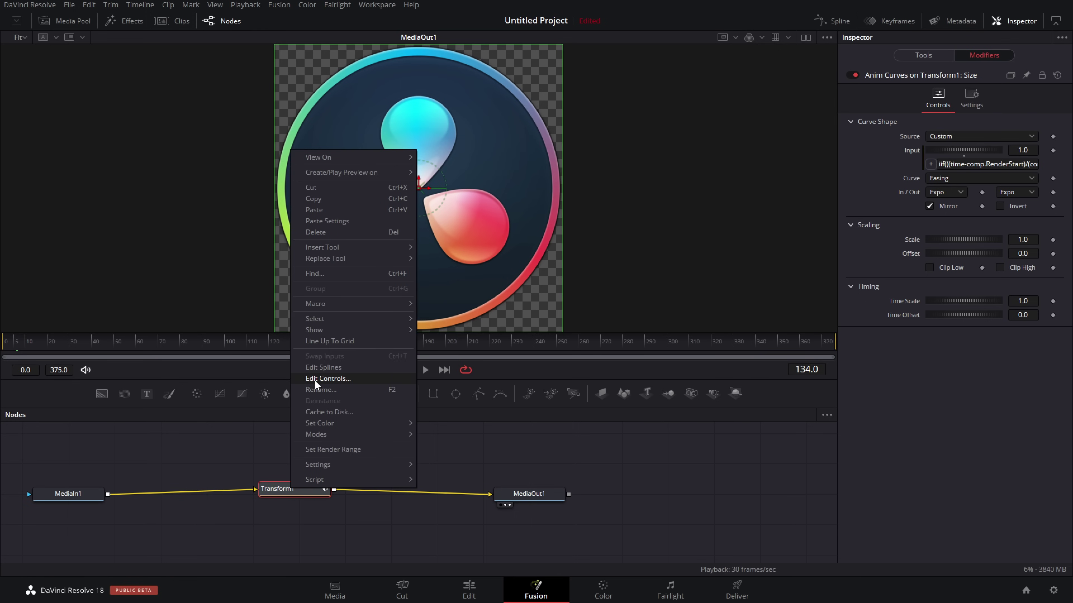
{"action": "left_click", "coordinate": [355, 379]}
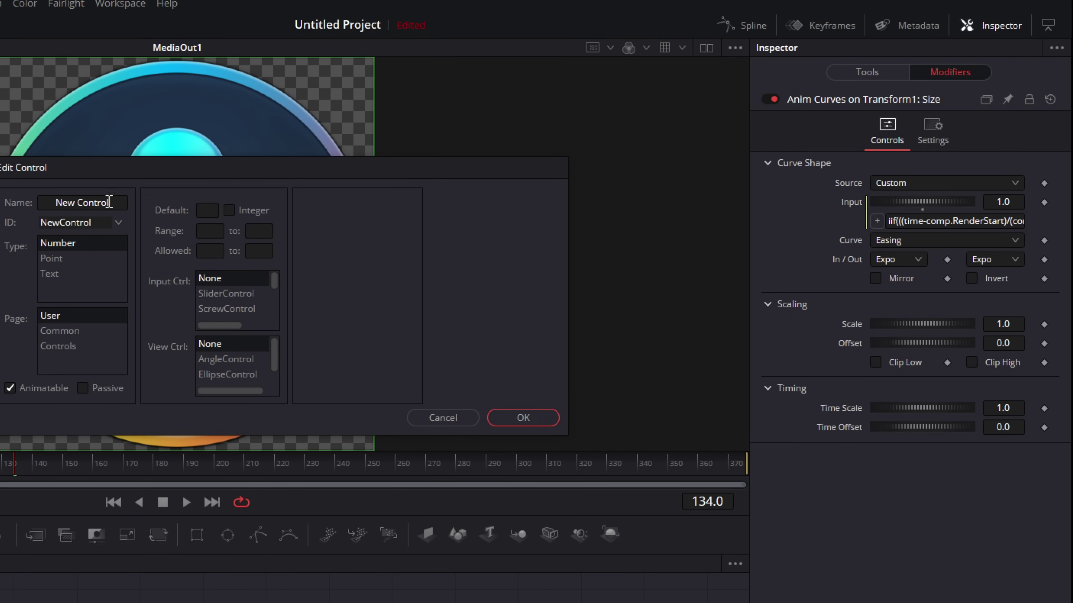
{"action": "triple_click", "coordinate": [121, 202]}
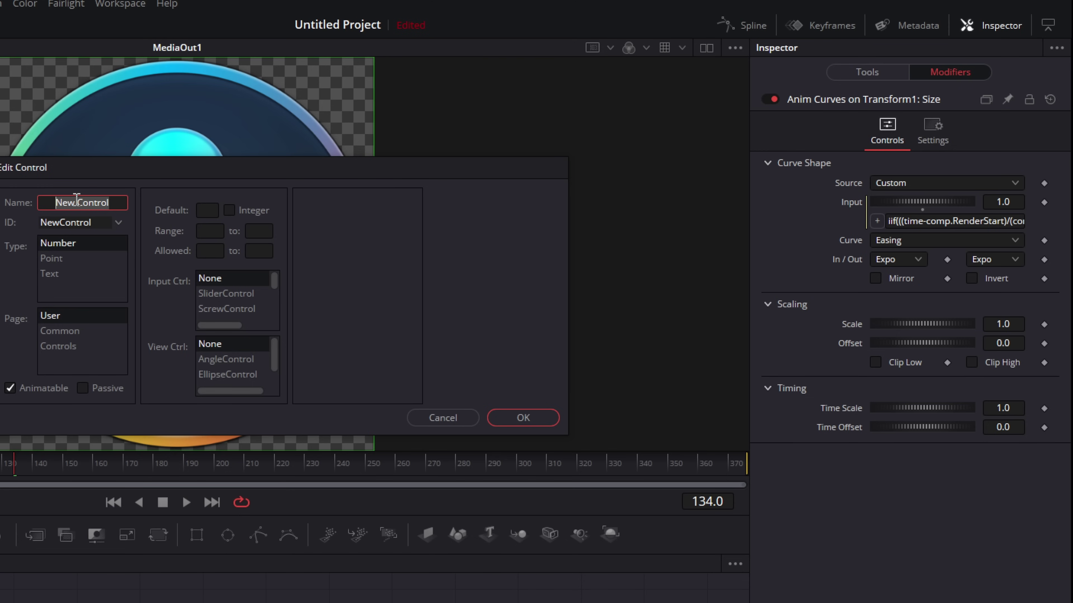
{"action": "type", "text": "AnimSpeed"}
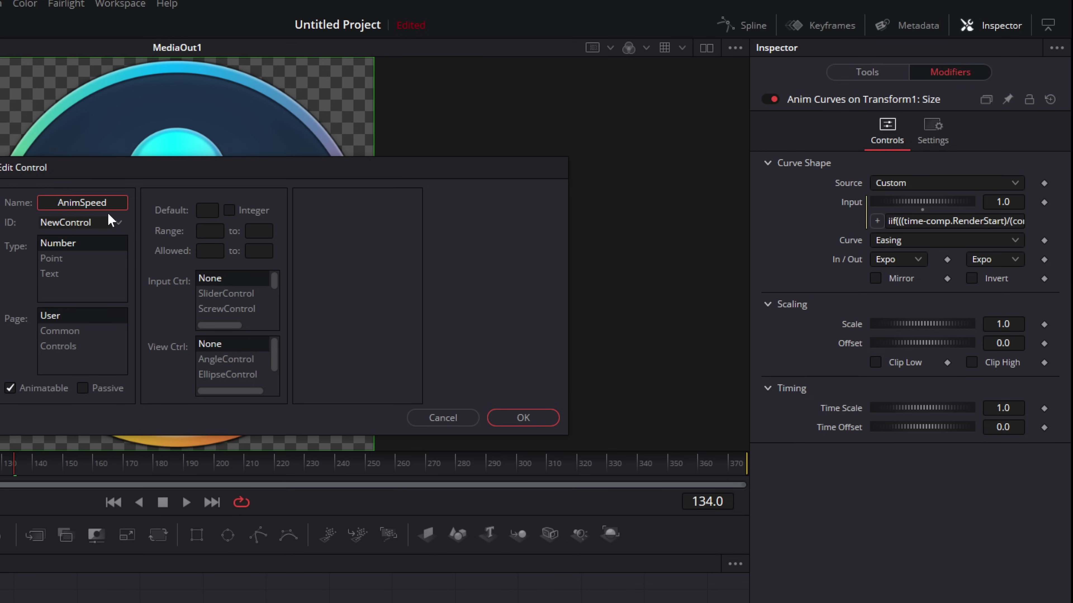
{"action": "left_click_drag", "start_coordinate": [55, 204], "coordinate": [117, 204]}
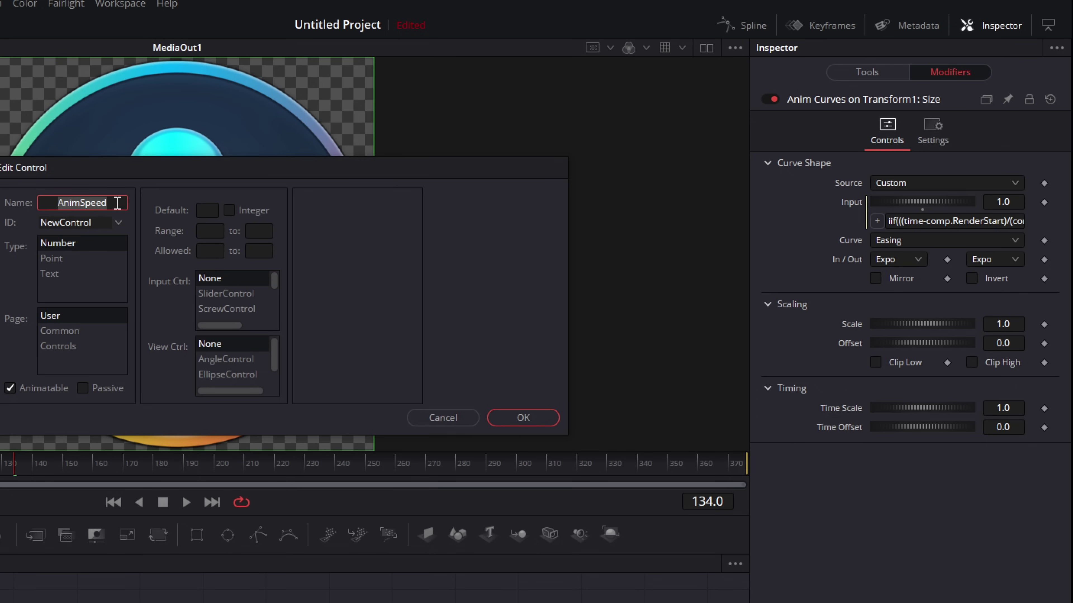
{"action": "left_click", "coordinate": [117, 203]}
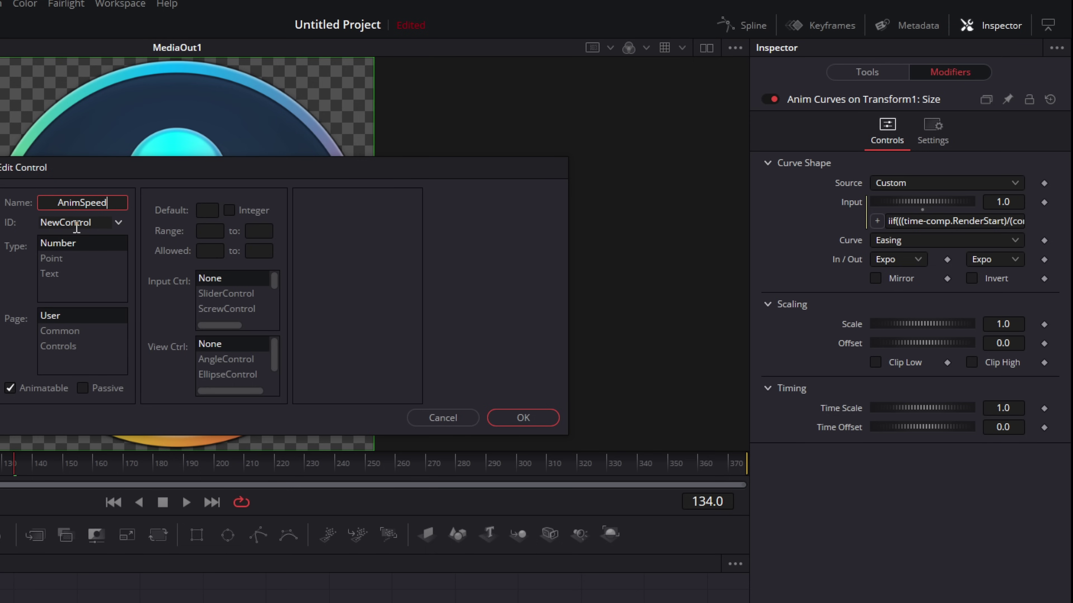
{"action": "left_click", "coordinate": [64, 249]}
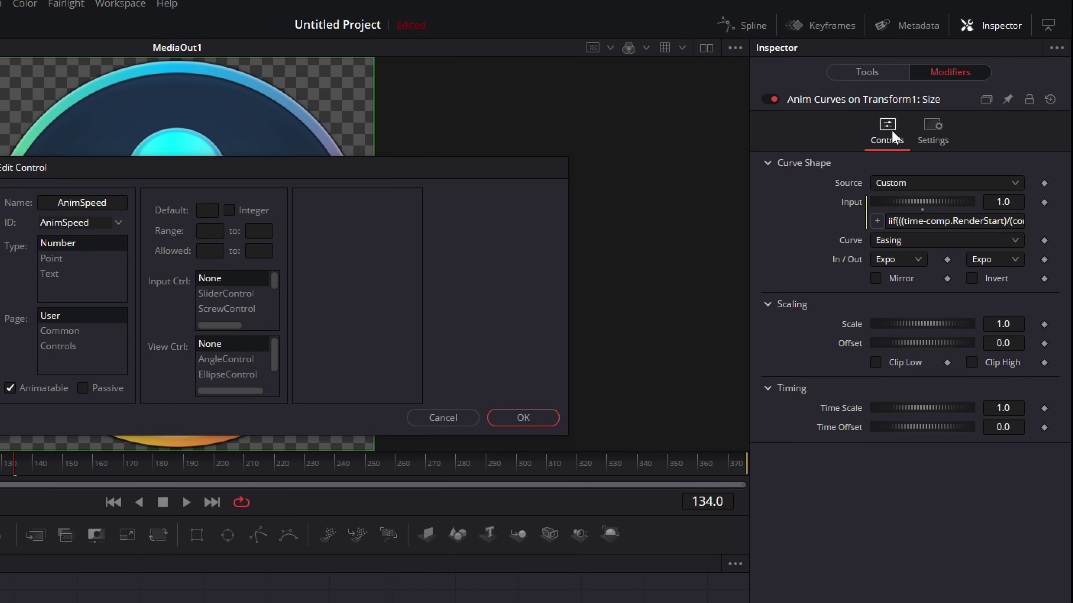
{"action": "left_click", "coordinate": [60, 346]}
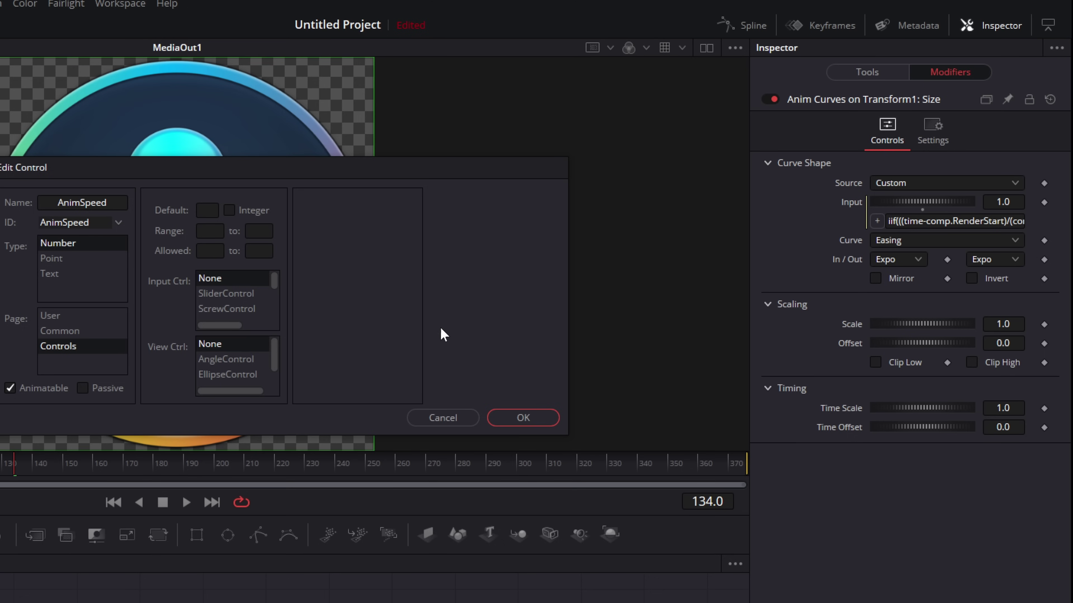
{"action": "left_click", "coordinate": [223, 309]}
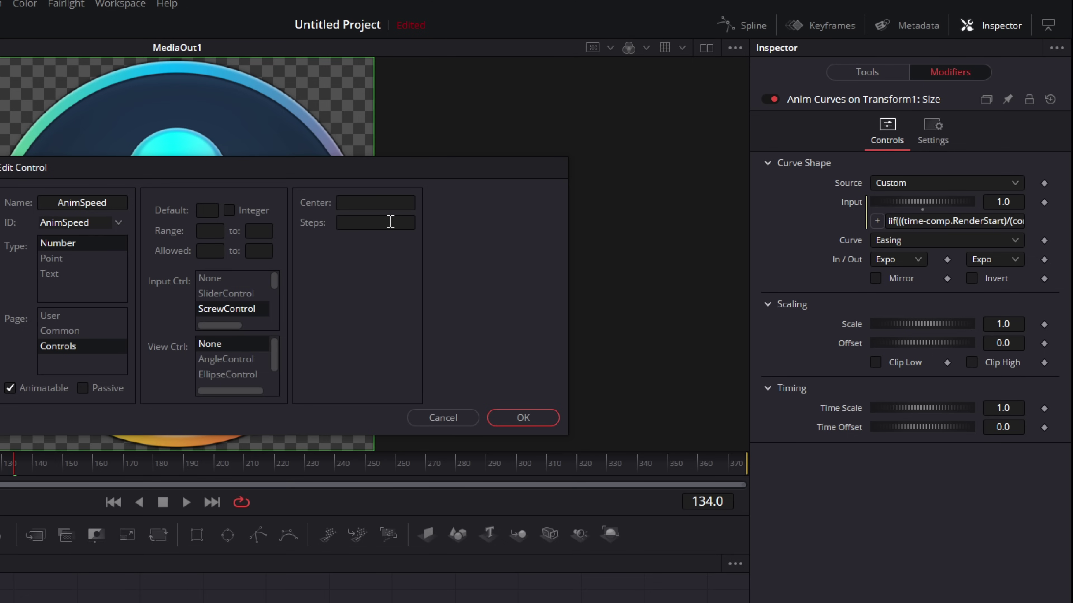
{"action": "left_click", "coordinate": [204, 210]}
{"action": "left_click", "coordinate": [528, 417]}
Step: Test Transform1's new AnimSpeed slider and reset it to its 2.0 default
{"action": "left_click", "coordinate": [864, 73]}
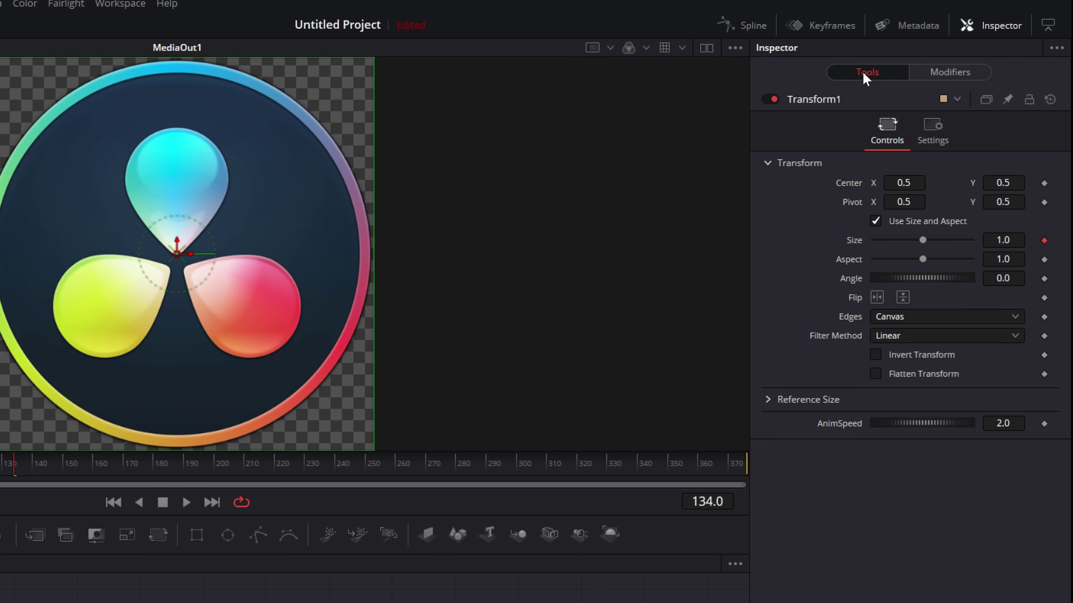
{"action": "mouse_move", "coordinate": [881, 424]}
{"action": "left_mouse_down"}
{"action": "mouse_move", "coordinate": [965, 426]}
{"action": "mouse_move", "coordinate": [779, 435]}
{"action": "mouse_move", "coordinate": [1000, 436]}
{"action": "mouse_move", "coordinate": [885, 434]}
{"action": "mouse_move", "coordinate": [958, 431]}
{"action": "mouse_move", "coordinate": [884, 422]}
{"action": "left_mouse_up"}
{"action": "double_click", "coordinate": [832, 422]}
Step: In the Anim Curves Input expression, replace both fixed 2 divisors with Transform1.AnimSpeed
{"action": "left_click", "coordinate": [945, 75]}
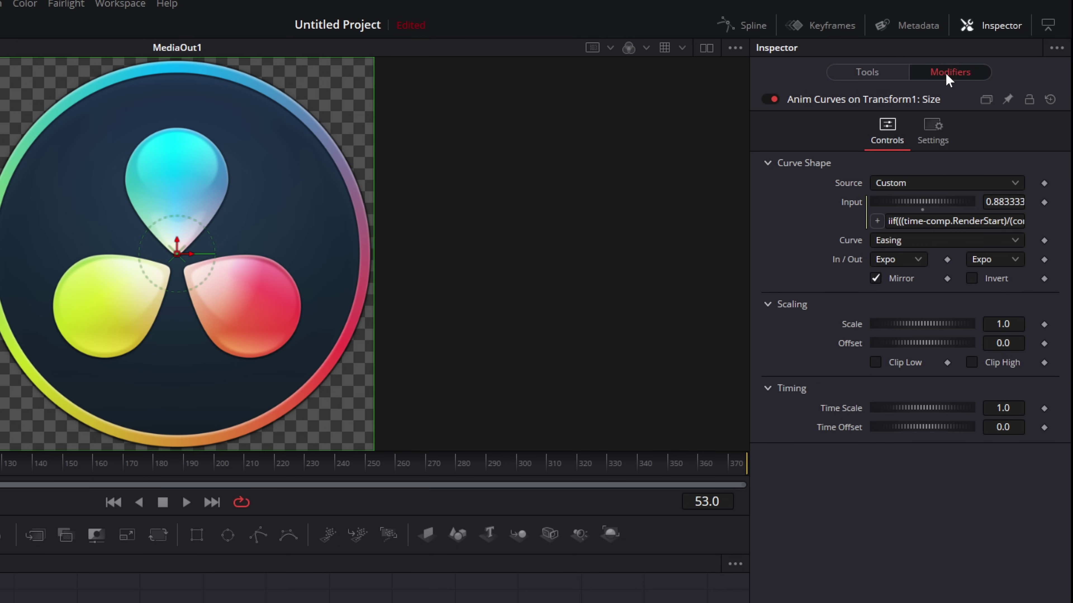
{"action": "left_click", "coordinate": [936, 220]}
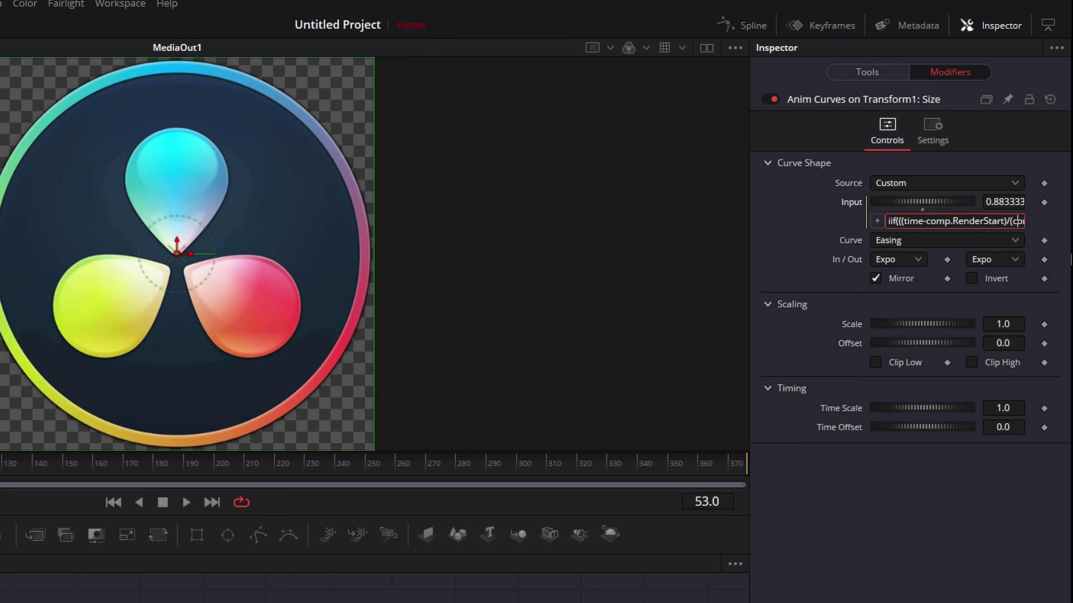
{"action": "key", "text": "Right"}
{"action": "key", "text": "Right"}
{"action": "key", "text": "Right"}
{"action": "key", "text": "Right"}
{"action": "key", "text": "Right"}
{"action": "key", "text": "Right"}
{"action": "key", "text": "Right"}
{"action": "key", "text": "Right"}
{"action": "key", "text": "Right"}
{"action": "key", "text": "Right"}
{"action": "key", "text": "Right"}
{"action": "key", "text": "Right"}
{"action": "key", "text": "Right"}
{"action": "key", "text": "Right"}
{"action": "key", "text": "Right"}
{"action": "key", "text": "Right"}
{"action": "key", "text": "Right"}
{"action": "key", "text": "Right"}
{"action": "key", "text": "Right"}
{"action": "key", "text": "Right"}
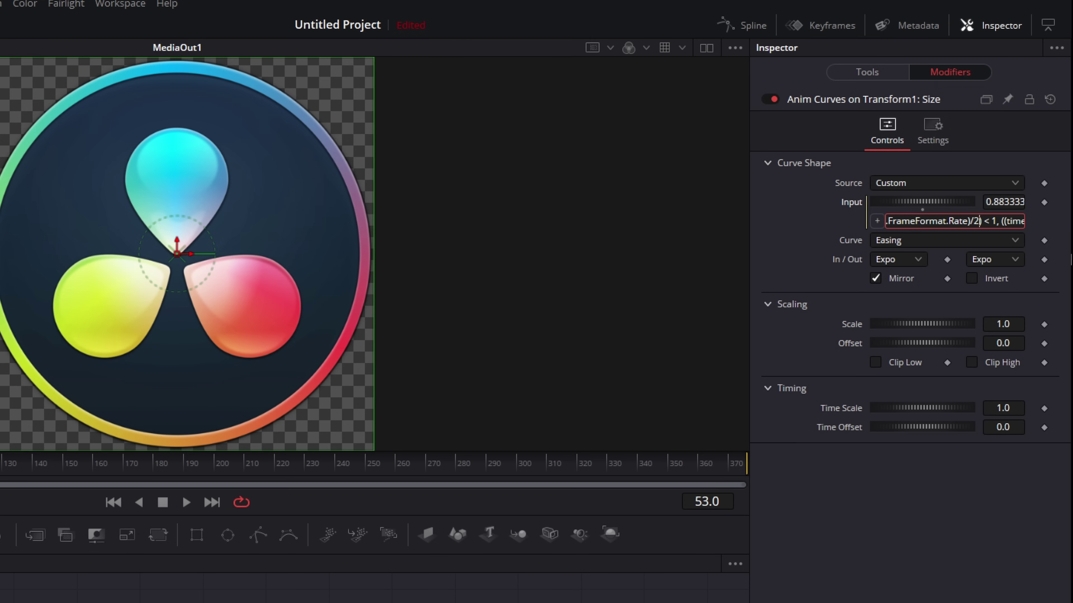
{"action": "key", "text": "BackSpace"}
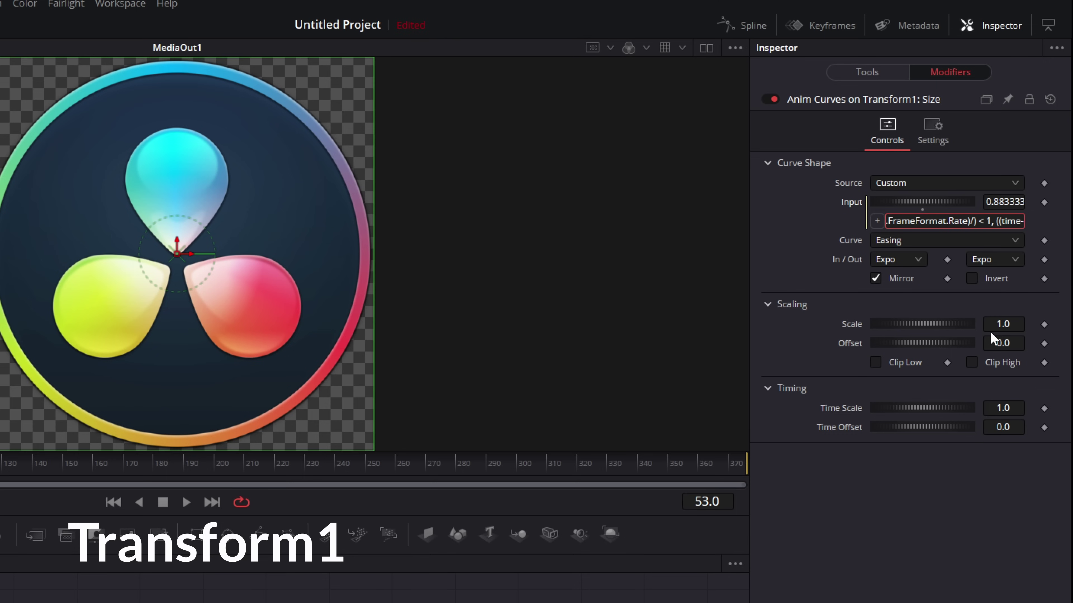
{"action": "type", "text": "Transform1.A"}
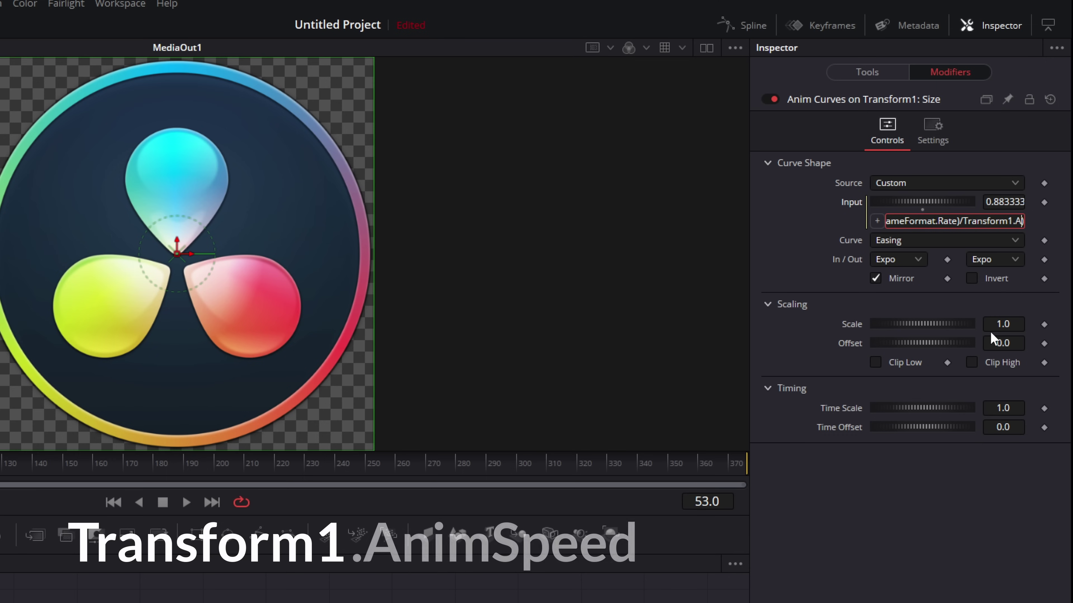
{"action": "type", "text": "nimSpeed"}
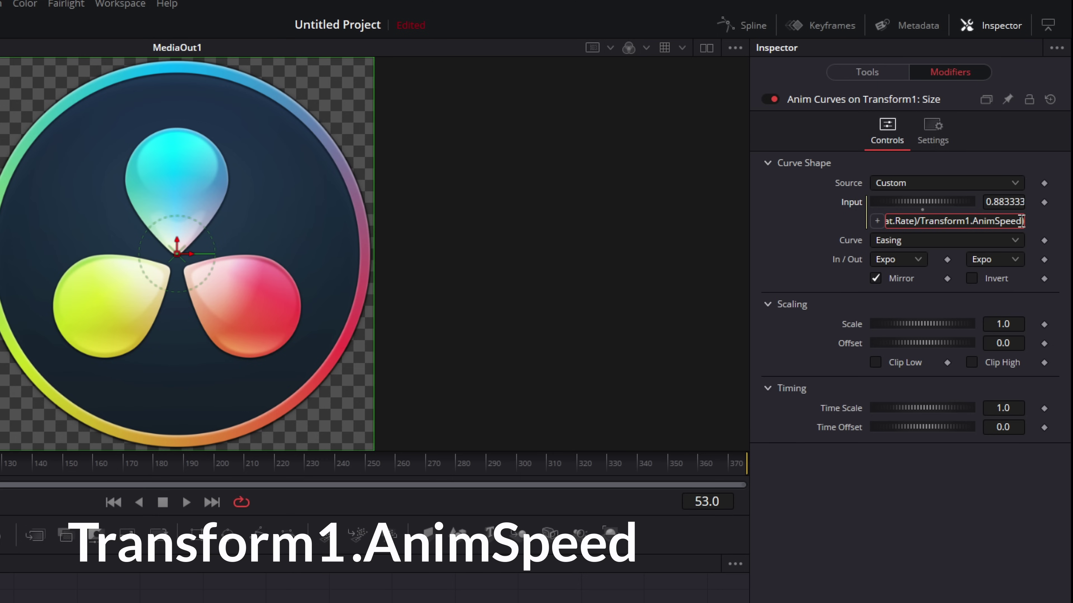
{"action": "key", "text": "End"}
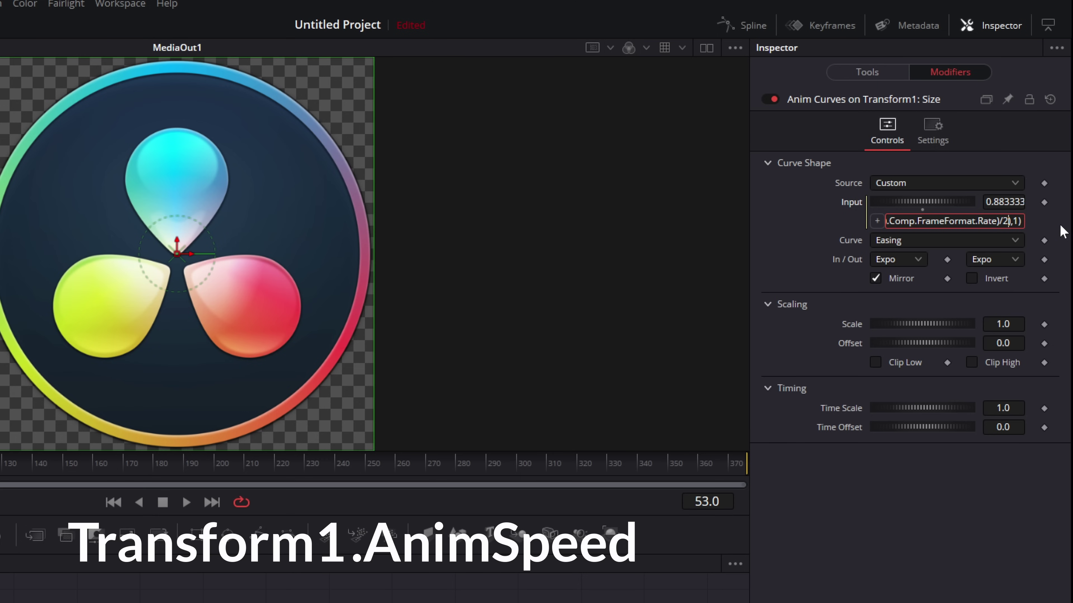
{"action": "key", "text": "BackSpace"}
{"action": "type", "text": "Tran"}
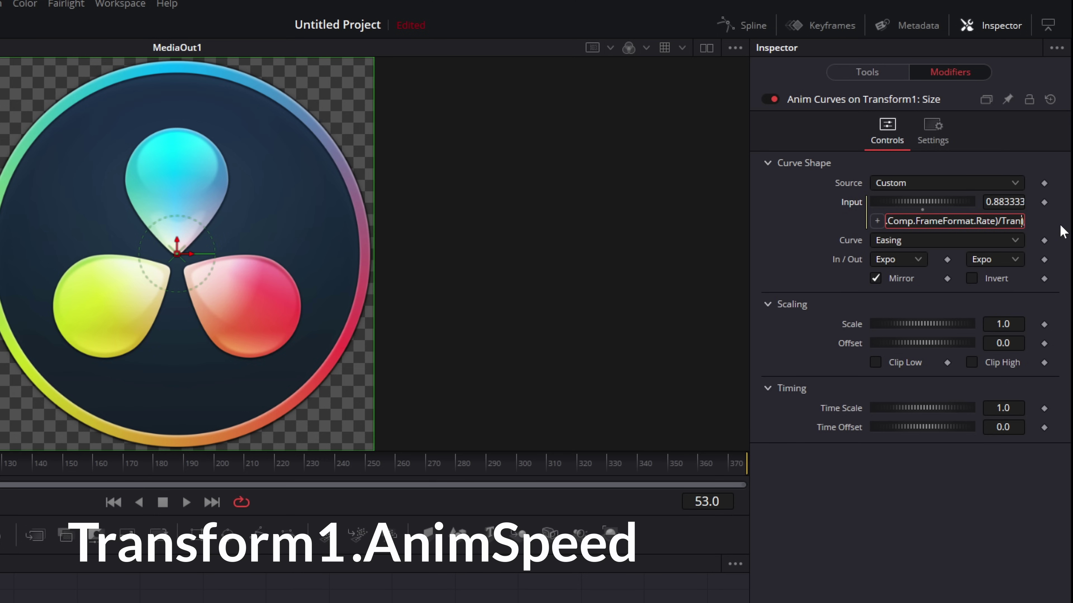
{"action": "type", "text": "sform1.AnimS"}
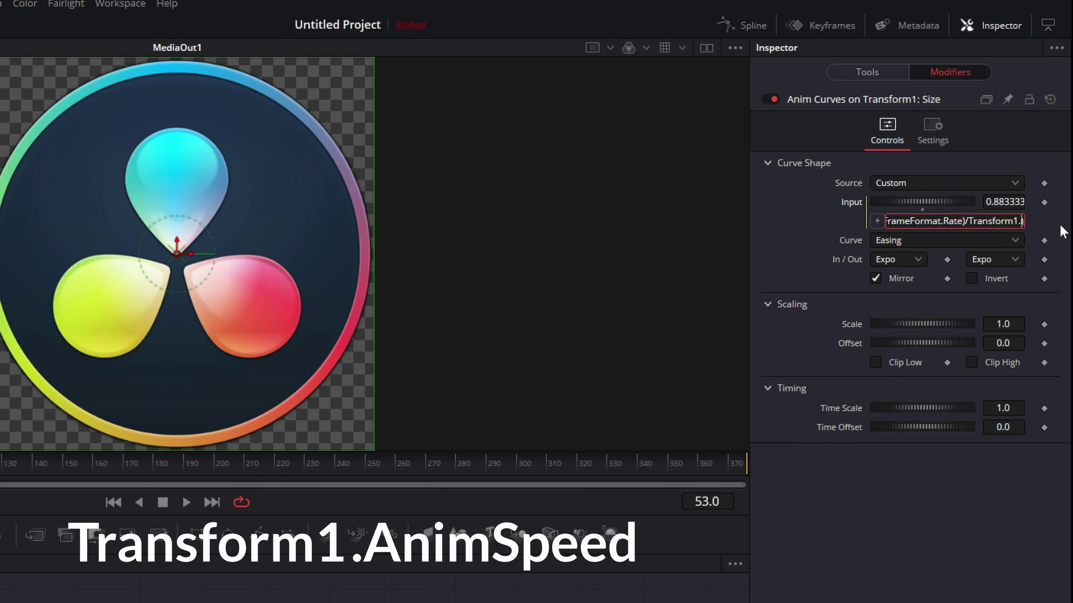
{"action": "type", "text": "peed"}
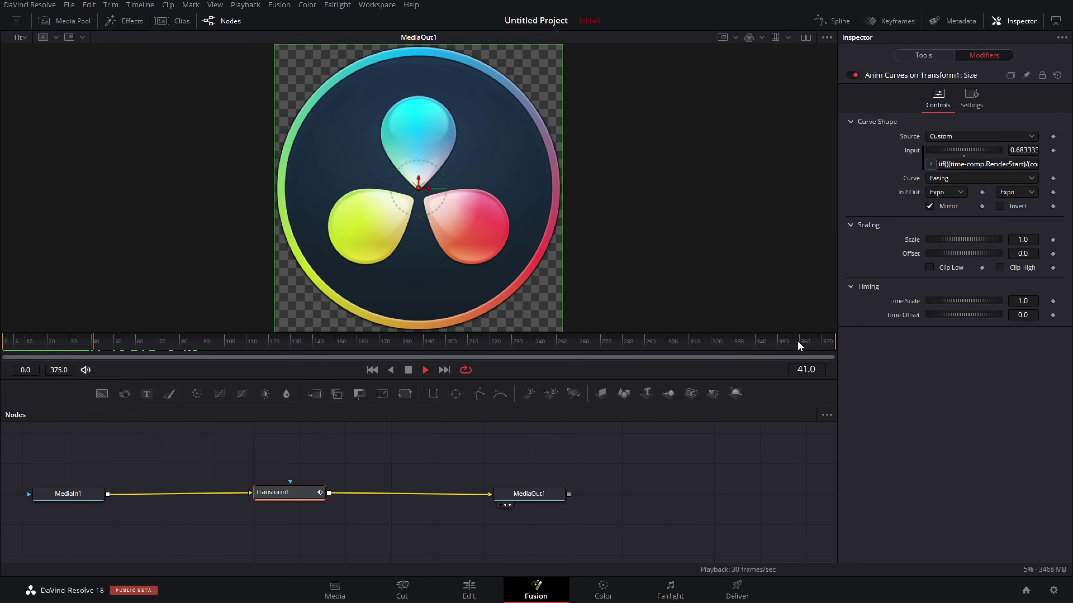
Step: Raise AnimSpeed to about 3.1 and play the logo zoom from frame 0
{"action": "key", "text": "space"}
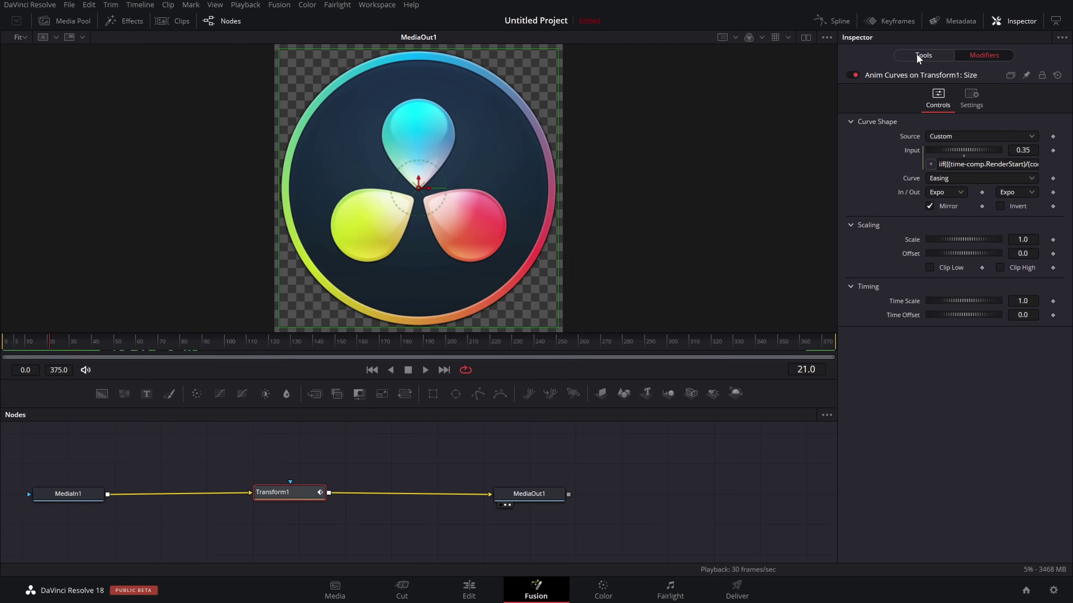
{"action": "left_click", "coordinate": [917, 55]}
{"action": "left_click_drag", "start_coordinate": [927, 312], "coordinate": [1018, 311]}
{"action": "left_click_drag", "start_coordinate": [186, 343], "coordinate": [1, 343]}
{"action": "key", "text": "space"}
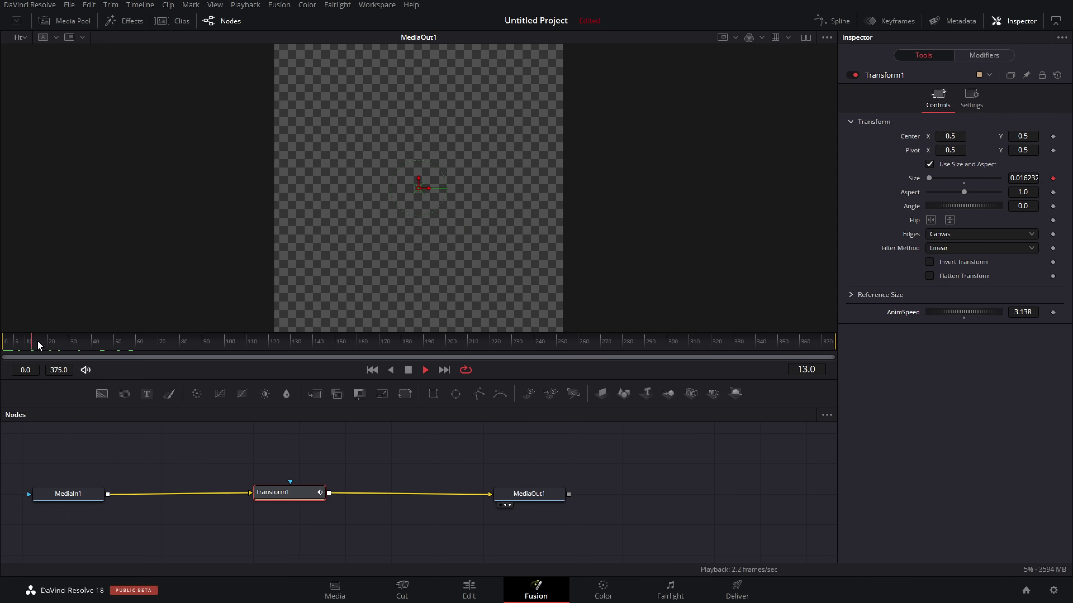
{"action": "key", "text": "space"}
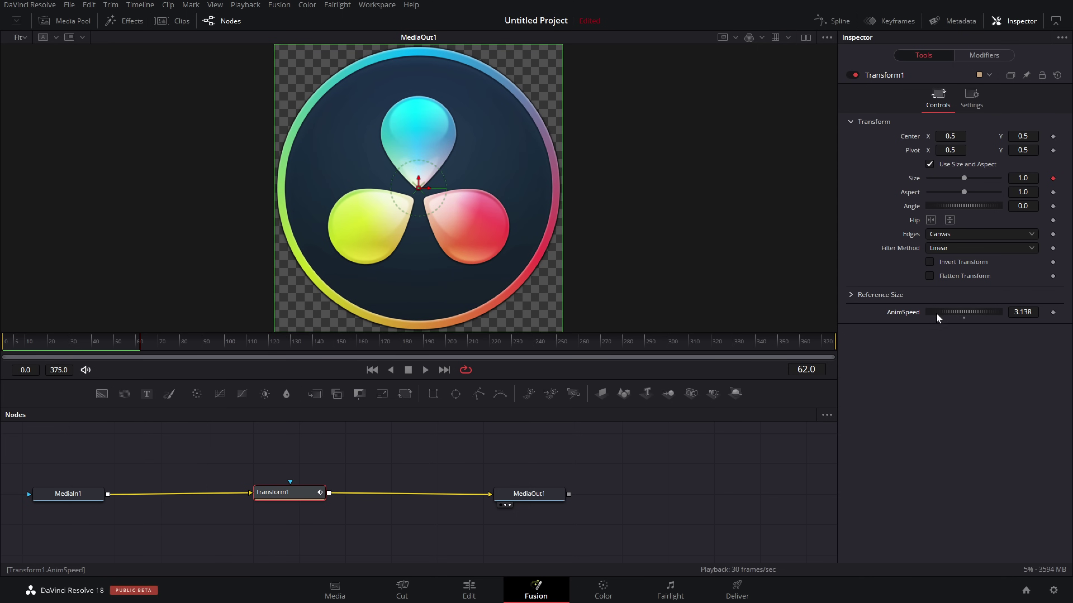
Step: Try AnimSpeed around 5.6 and 2.9, then settle on 0.21 and replay the zoom
{"action": "left_click_drag", "start_coordinate": [938, 316], "coordinate": [963, 323]}
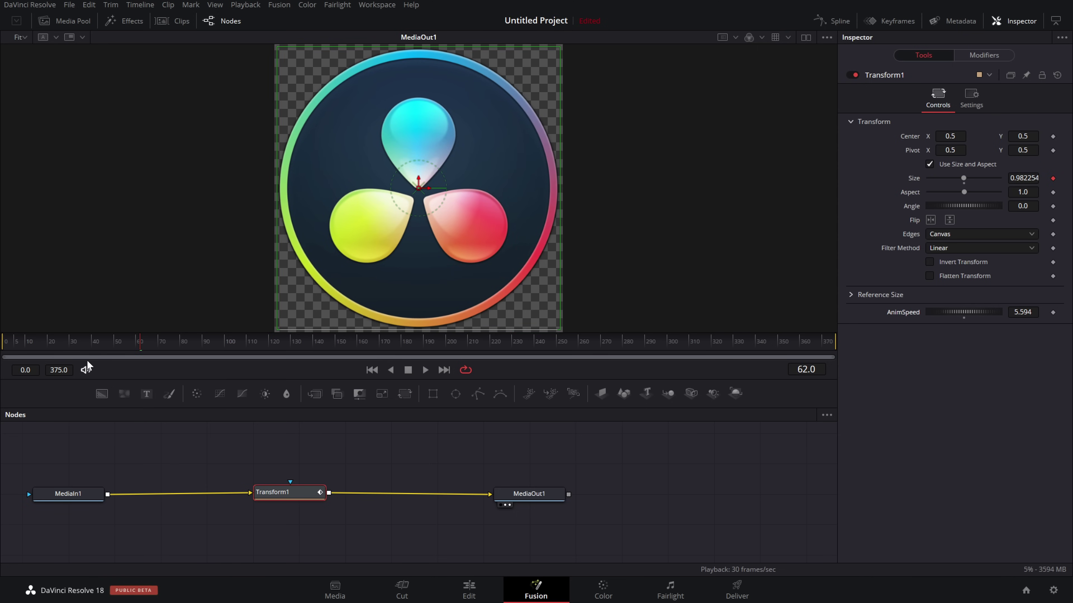
{"action": "left_click_drag", "start_coordinate": [50, 343], "coordinate": [5, 342]}
{"action": "key", "text": "space"}
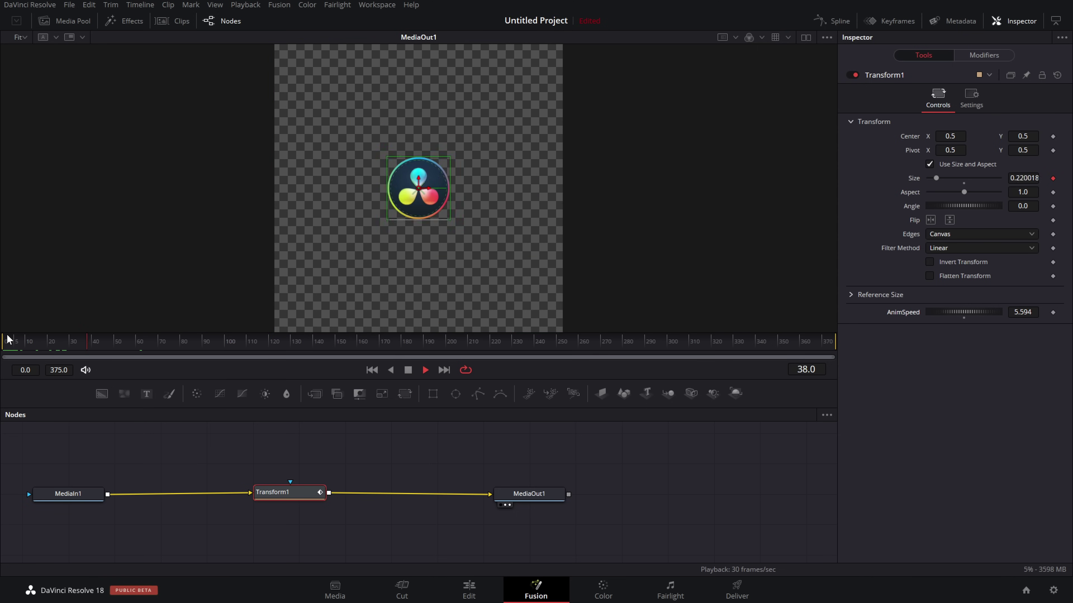
{"action": "left_click", "coordinate": [703, 344]}
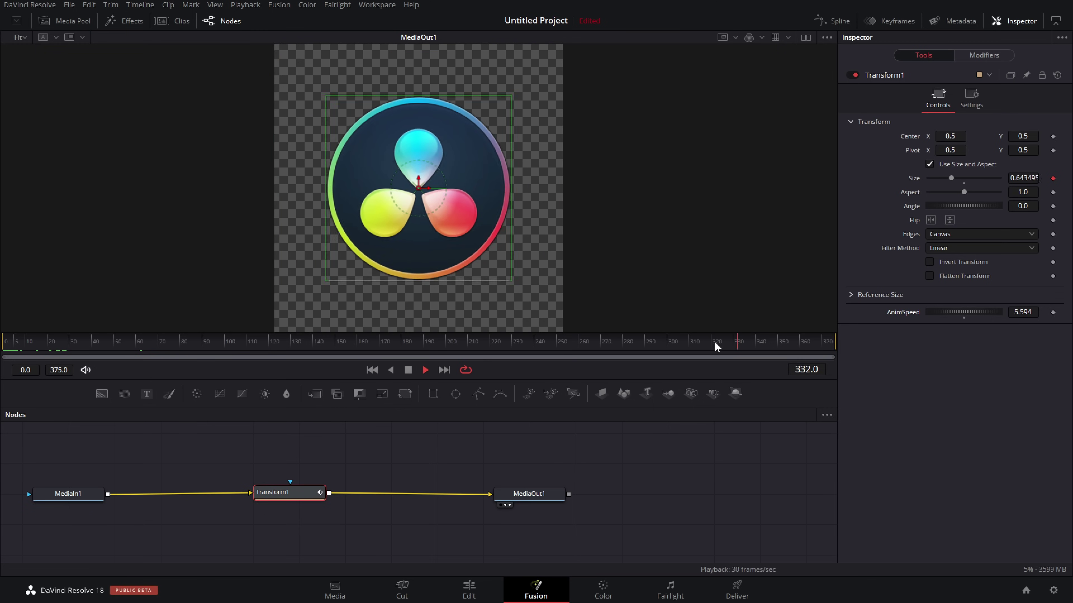
{"action": "key", "text": "space"}
{"action": "left_click_drag", "start_coordinate": [986, 314], "coordinate": [697, 320]}
{"action": "left_click_drag", "start_coordinate": [223, 343], "coordinate": [15, 355]}
{"action": "key", "text": "space"}
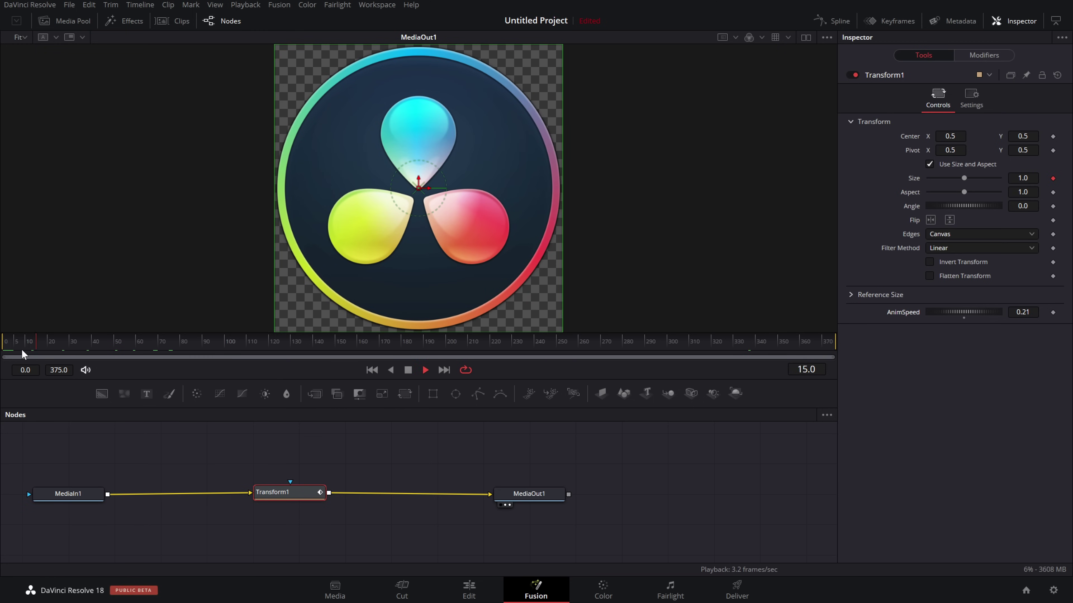
{"action": "left_click", "coordinate": [752, 344]}
Step: Stop playback and give the Size animation curve Quad ease-in and Back ease-out
{"action": "key", "text": "space"}
{"action": "left_click", "coordinate": [982, 55]}
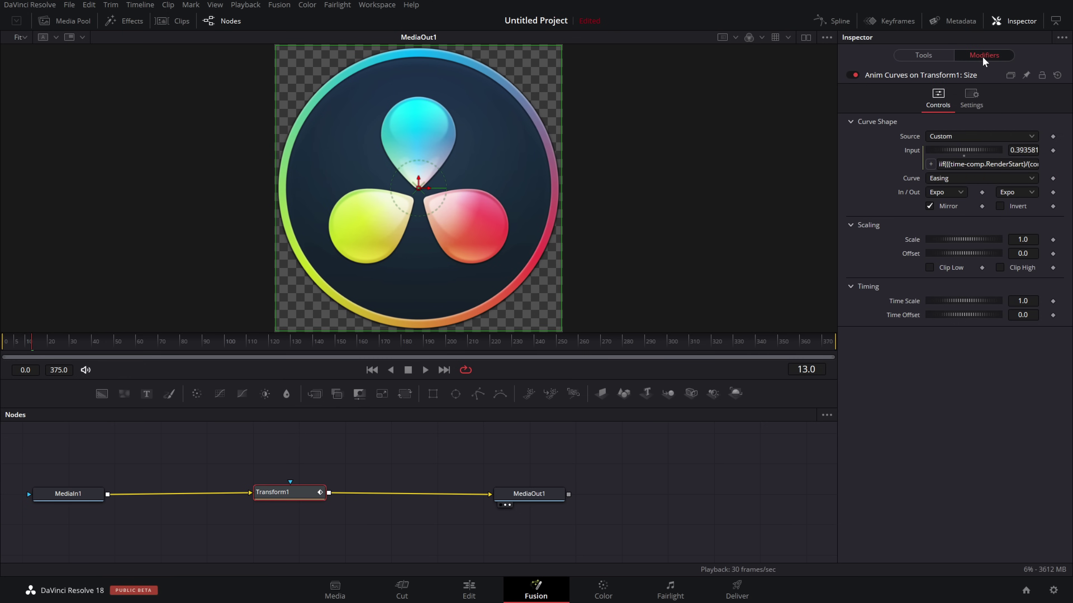
{"action": "left_click", "coordinate": [938, 193]}
{"action": "left_click", "coordinate": [941, 231]}
{"action": "left_click", "coordinate": [1016, 193]}
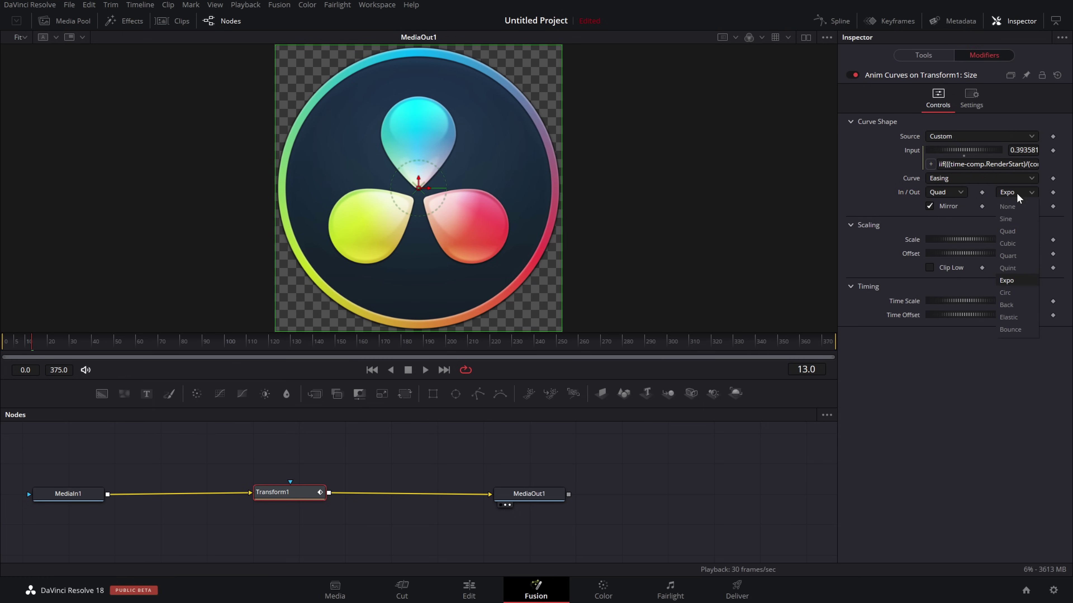
{"action": "left_click", "coordinate": [1012, 304]}
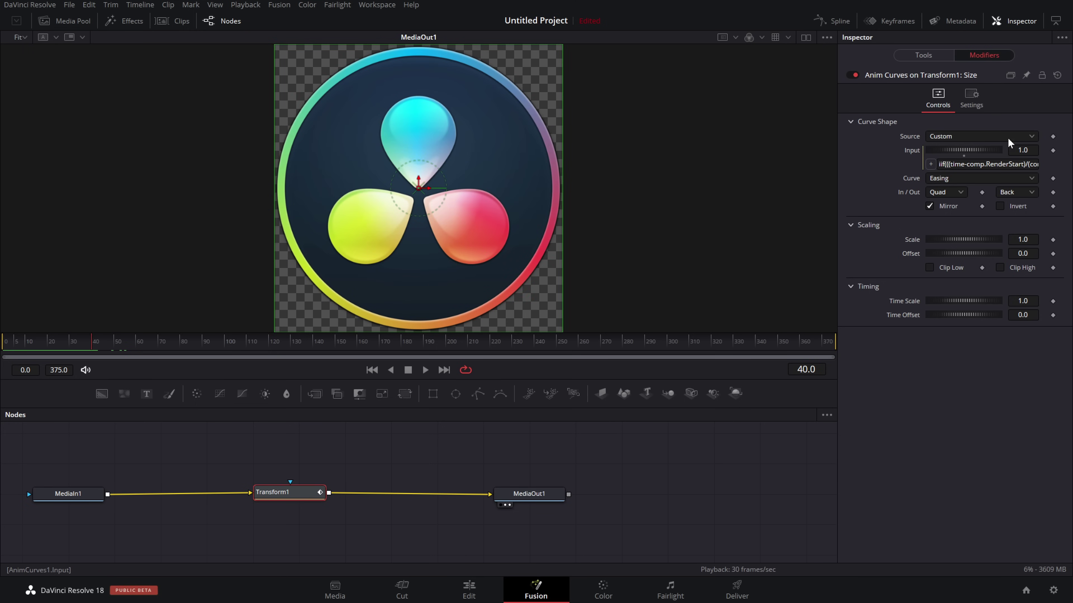
{"action": "left_click", "coordinate": [923, 59]}
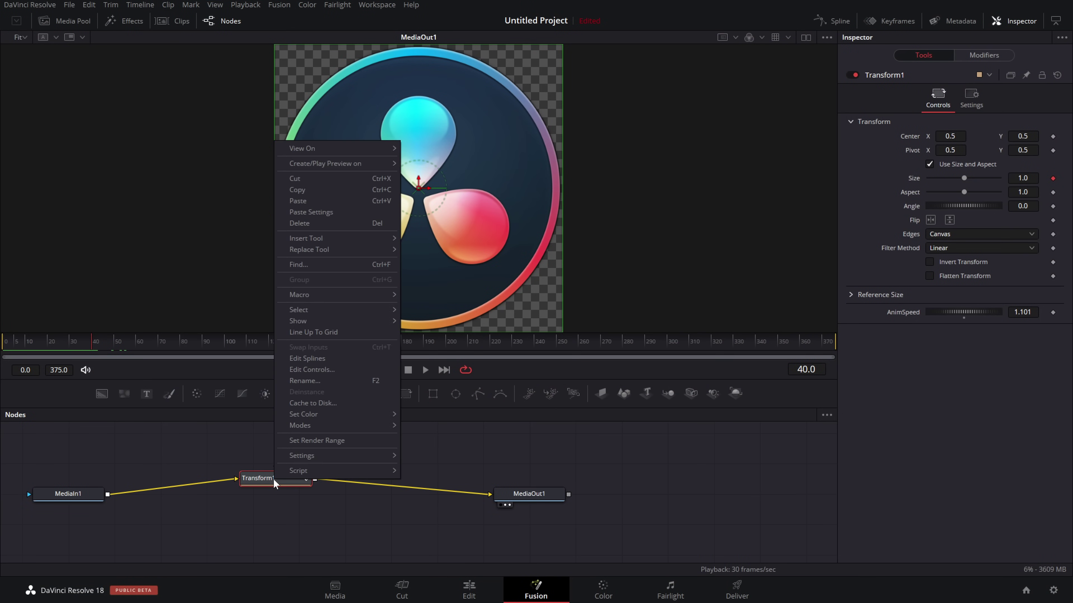
Step: Create a macro from Transform1 and rename it from MacroTool1 to Zoomie
{"action": "mouse_move", "coordinate": [308, 297]}
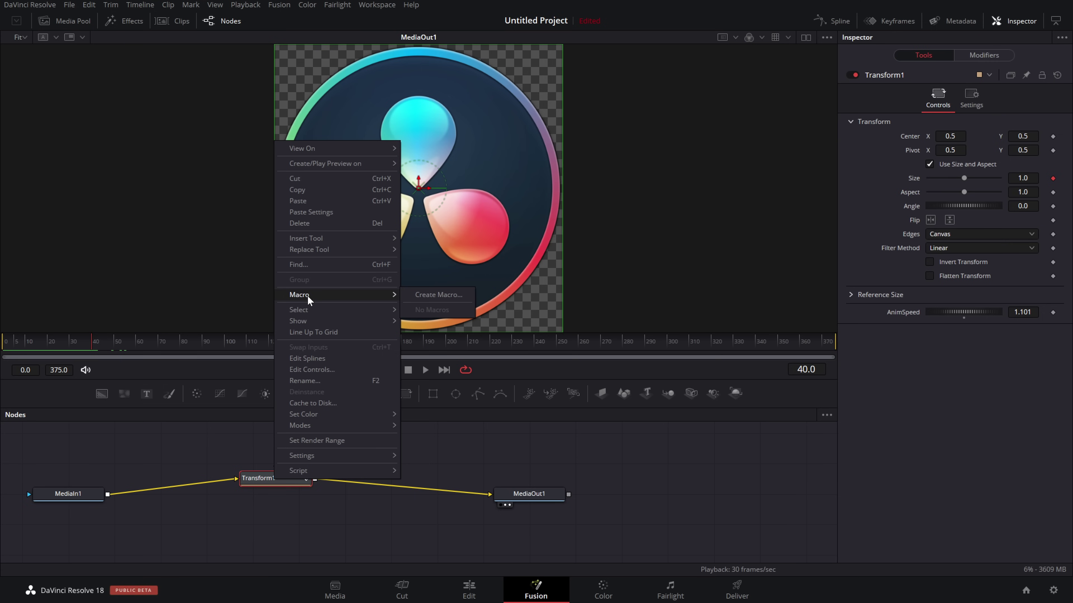
{"action": "left_click", "coordinate": [432, 296]}
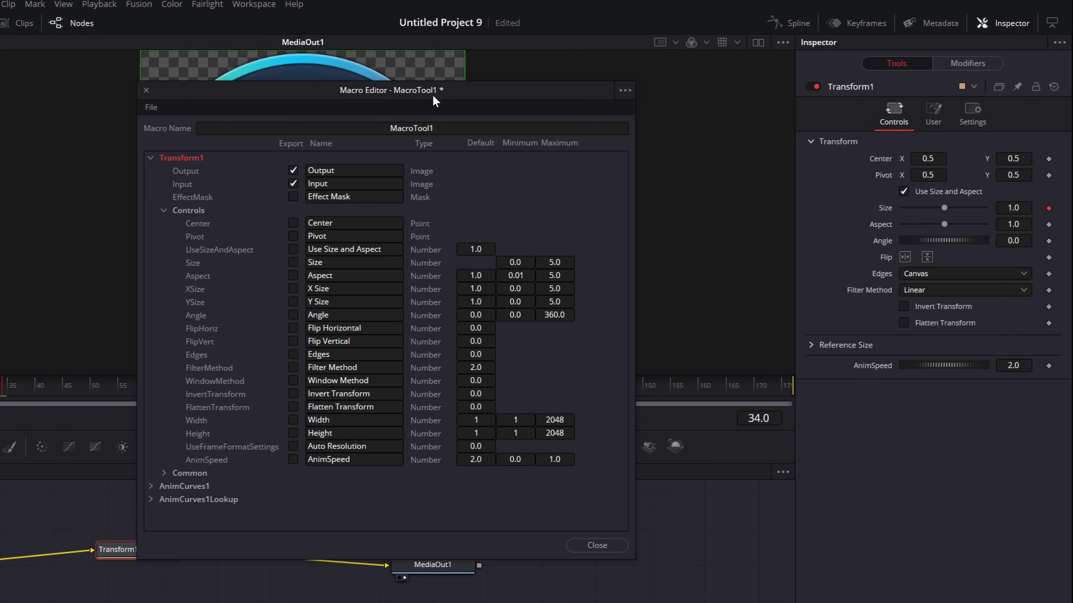
{"action": "left_click", "coordinate": [379, 126]}
{"action": "left_click_drag", "start_coordinate": [378, 126], "coordinate": [497, 127]}
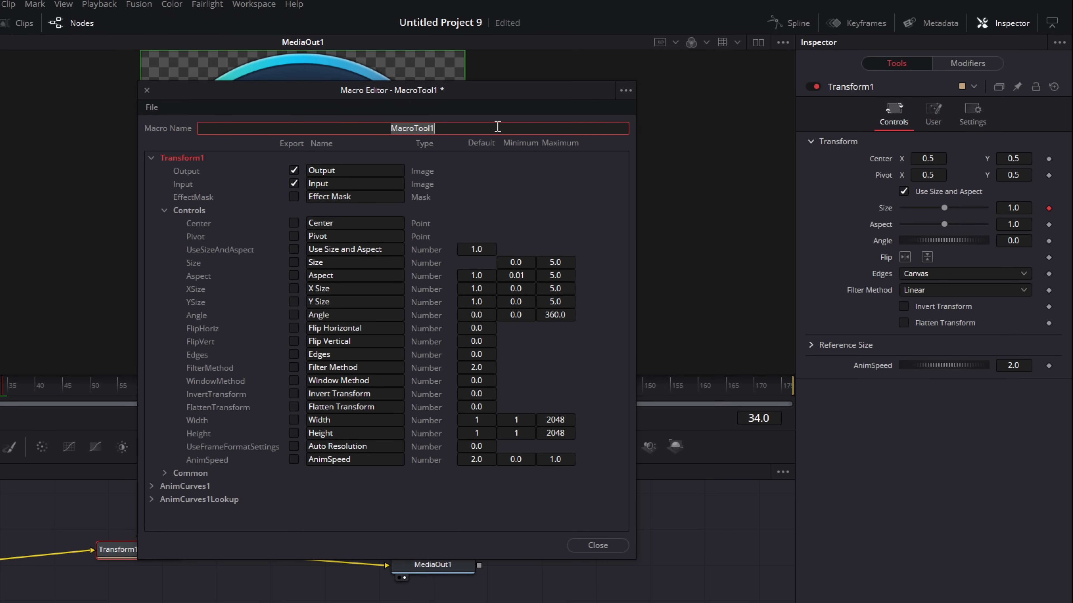
{"action": "type", "text": "Zoomie"}
Step: Export Center, Pivot, Aspect, Angle, both flips and AnimSpeed in the Zoomie macro
{"action": "mouse_move", "coordinate": [437, 91]}
{"action": "left_mouse_down"}
{"action": "mouse_move", "coordinate": [421, 95]}
{"action": "mouse_move", "coordinate": [435, 94]}
{"action": "left_mouse_up"}
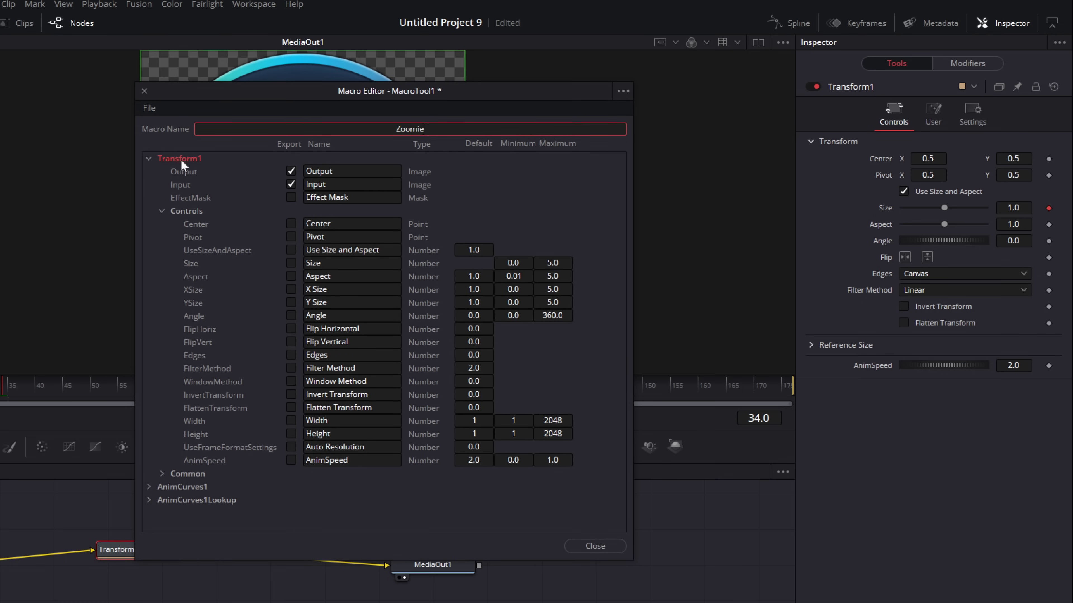
{"action": "left_click_drag", "start_coordinate": [221, 91], "coordinate": [271, 78]}
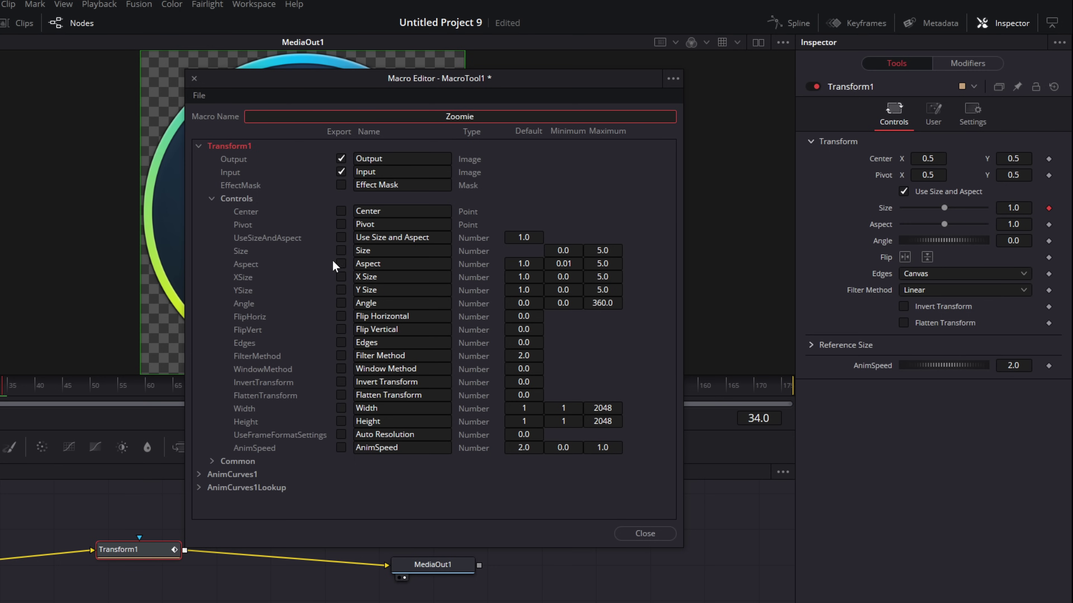
{"action": "left_click", "coordinate": [341, 211]}
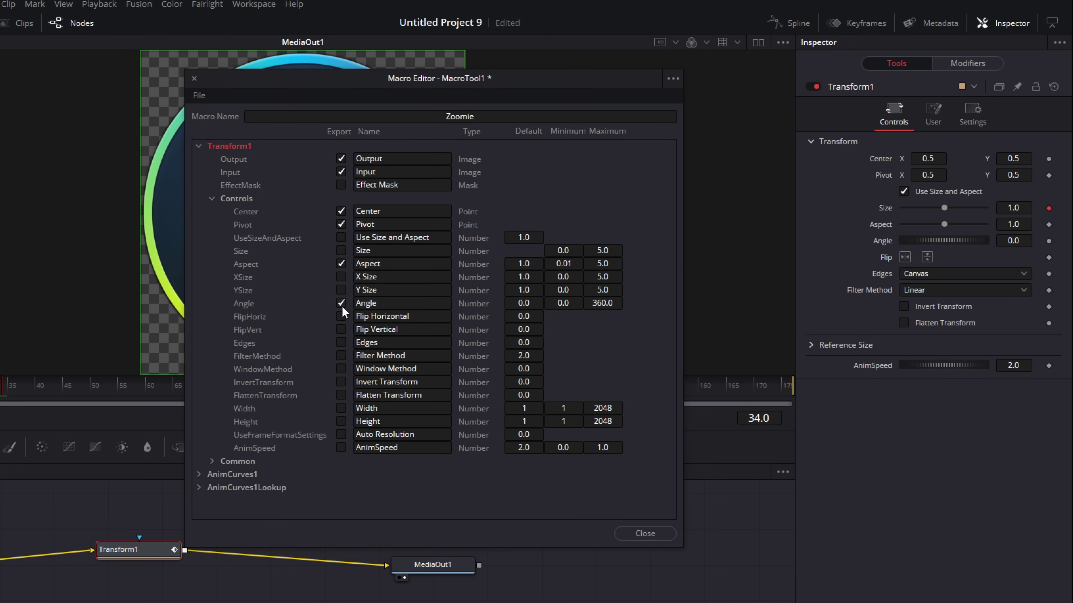
{"action": "left_click", "coordinate": [341, 315]}
{"action": "left_click", "coordinate": [341, 448]}
Step: Expand AnimCurves1 and export Curve, In/Out, Out, Lookup, Mirror, Invert, Scale and Offset
{"action": "left_click", "coordinate": [198, 475]}
{"action": "scroll", "coordinate": [218, 291], "scroll_direction": "down", "scroll_amount": 5}
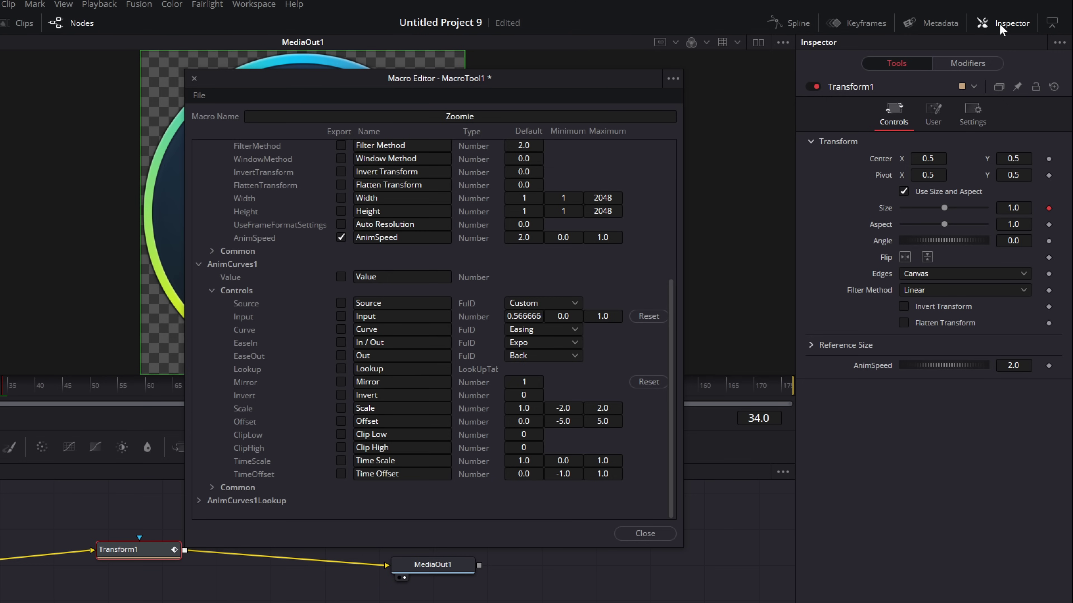
{"action": "left_click", "coordinate": [970, 64]}
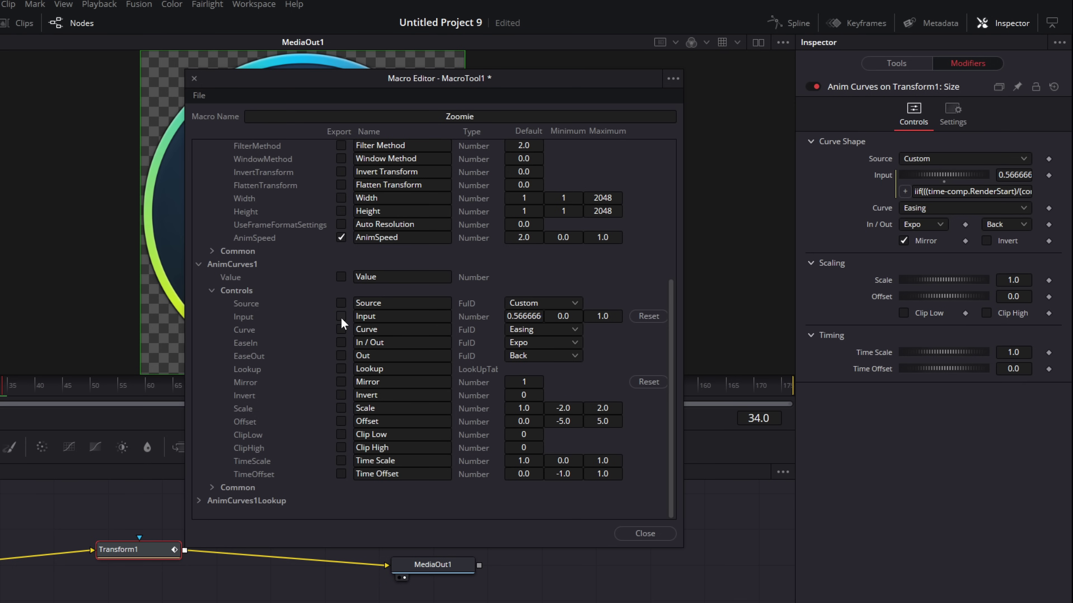
{"action": "left_click", "coordinate": [341, 329]}
{"action": "left_click", "coordinate": [340, 422]}
Step: Save the macro as Zoomie.setting in the Desktop's New folder using Save As
{"action": "left_click", "coordinate": [198, 95]}
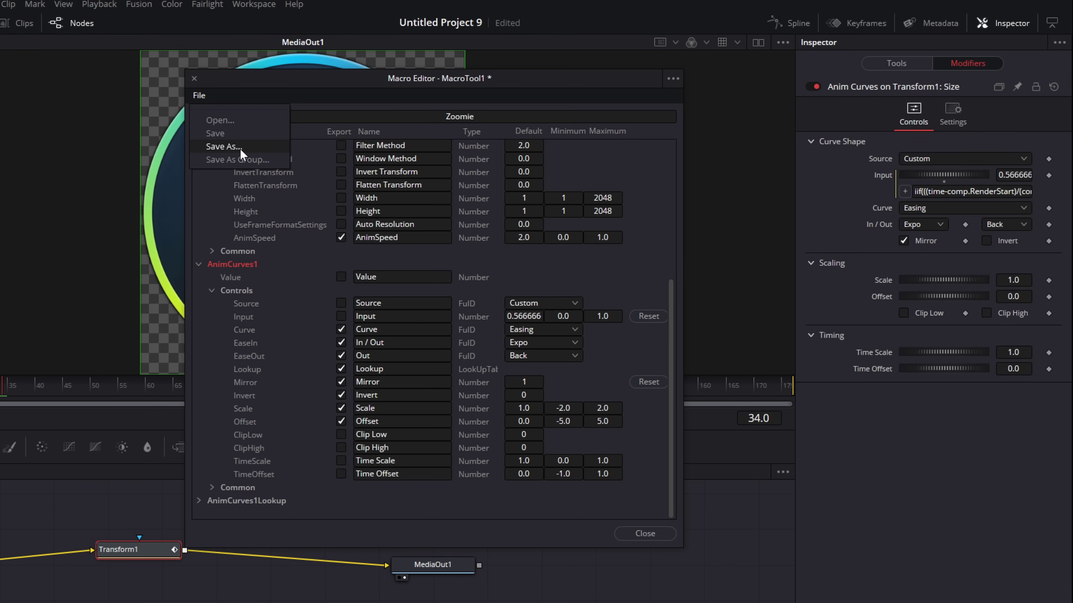
{"action": "left_click", "coordinate": [240, 147]}
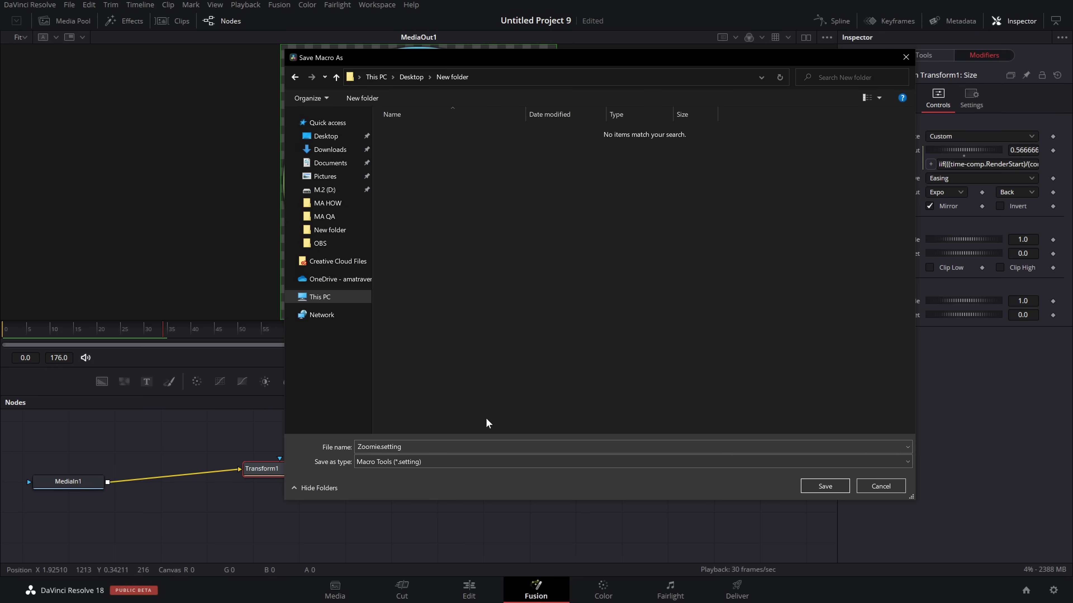
{"action": "left_click", "coordinate": [832, 487]}
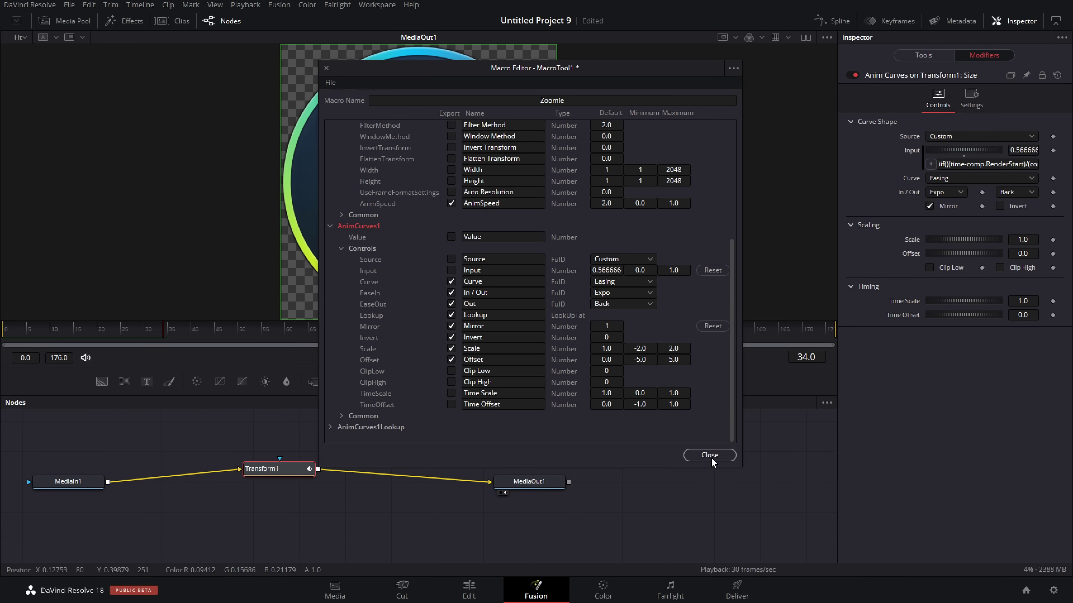
Step: Close the Macro Editor and browse the Effects library to Templates > Edit > Effects
{"action": "left_click", "coordinate": [720, 458]}
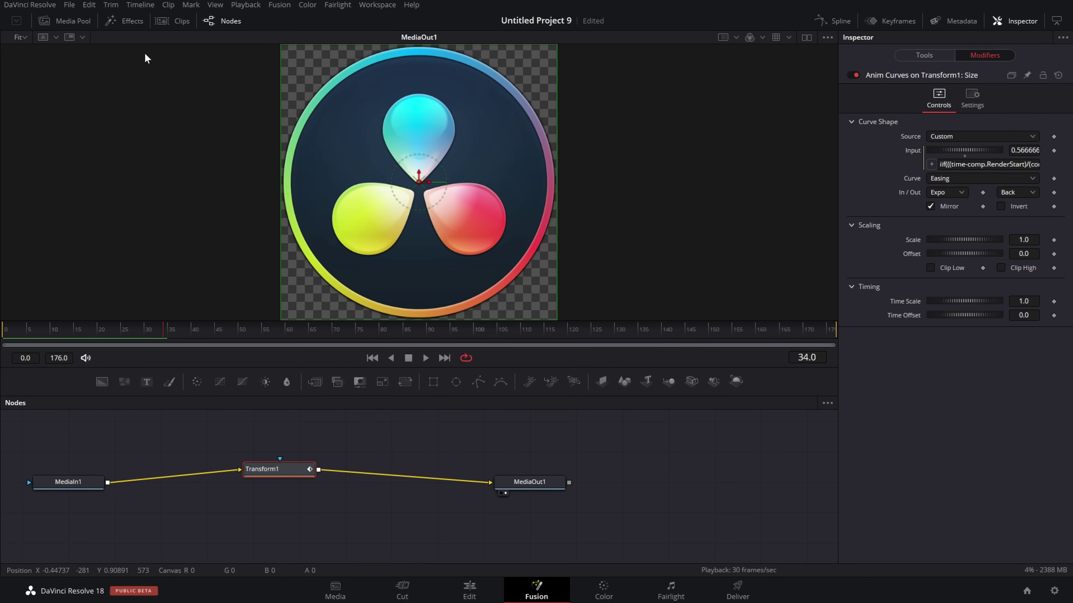
{"action": "left_click", "coordinate": [126, 23]}
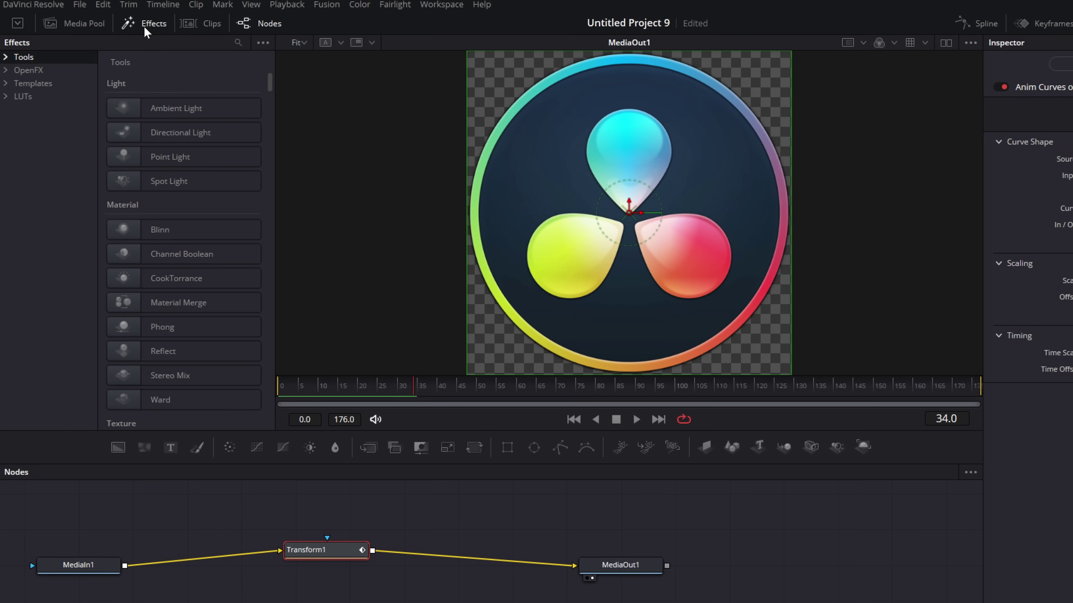
{"action": "left_click", "coordinate": [5, 84]}
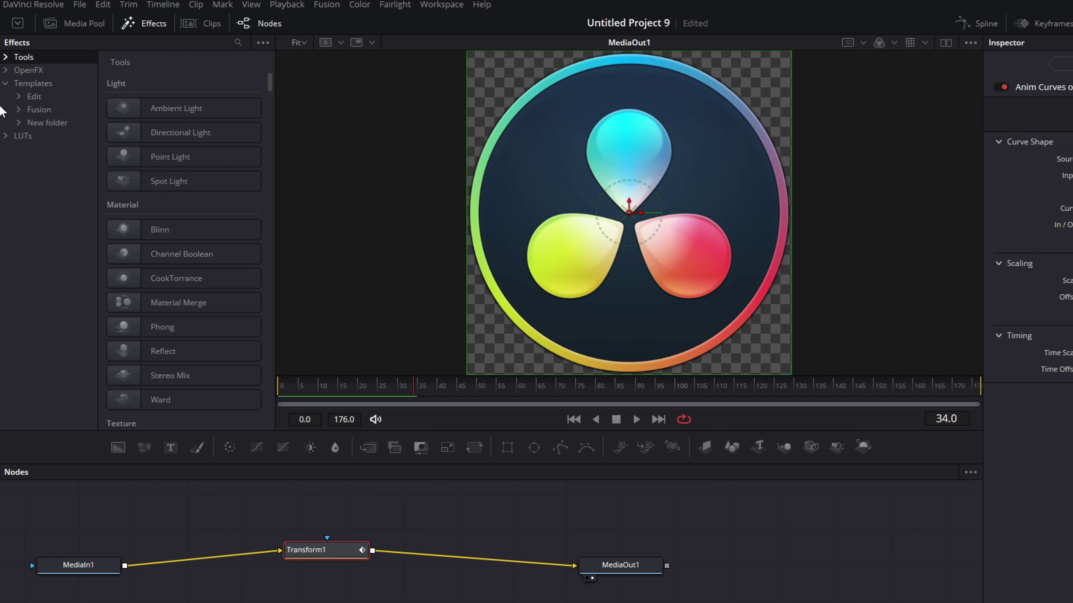
{"action": "left_click", "coordinate": [19, 96]}
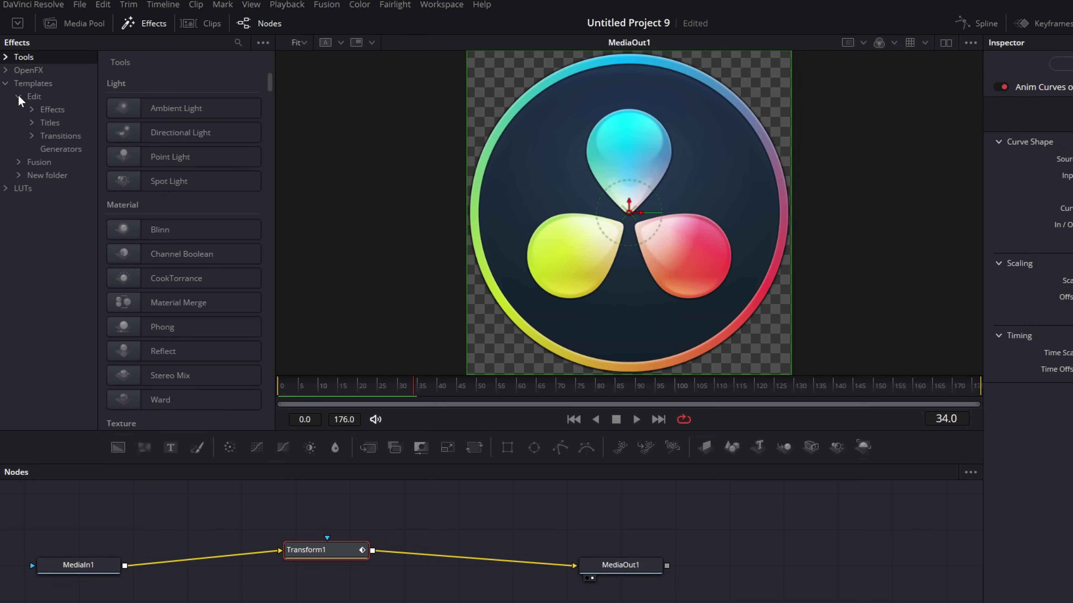
{"action": "left_click", "coordinate": [52, 110]}
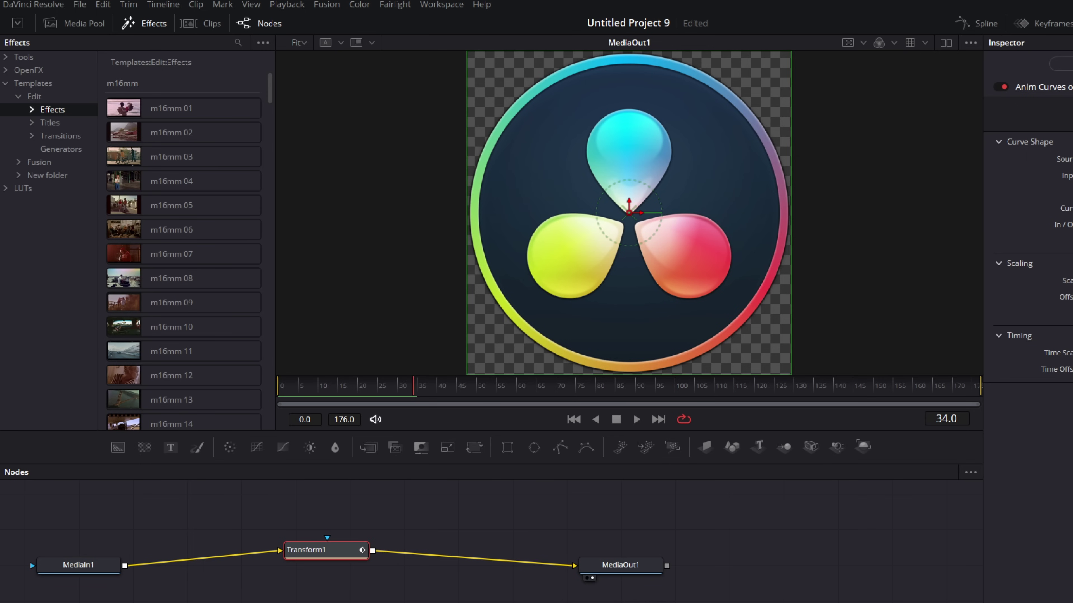
Step: Drag Zoomie.setting from the Desktop's New folder in File Explorer into Resolve's Effects panel
{"action": "key", "text": "alt+Tab"}
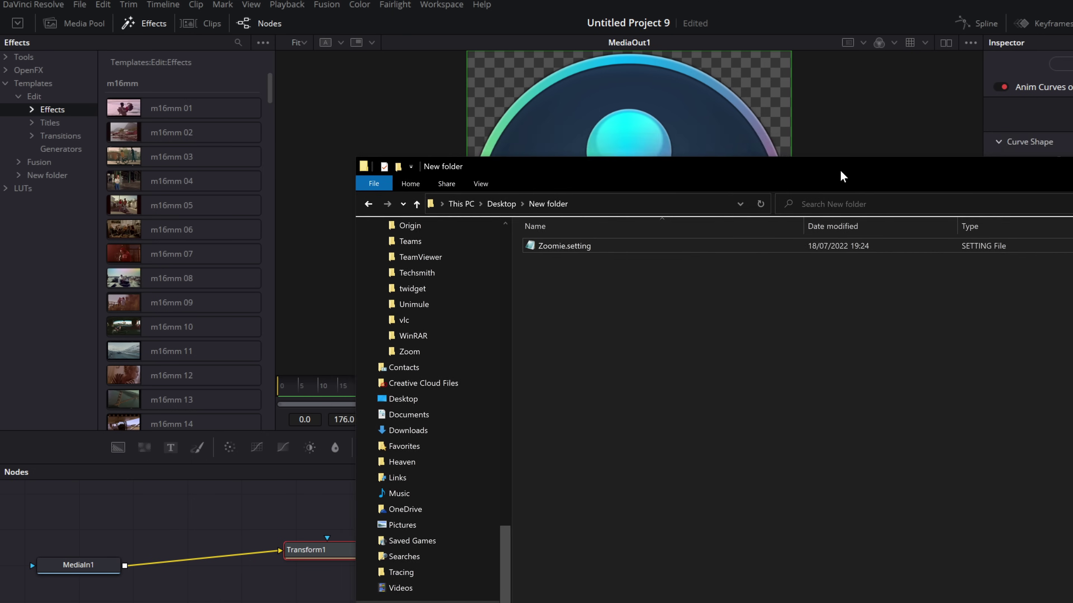
{"action": "left_click_drag", "start_coordinate": [840, 176], "coordinate": [805, 112]}
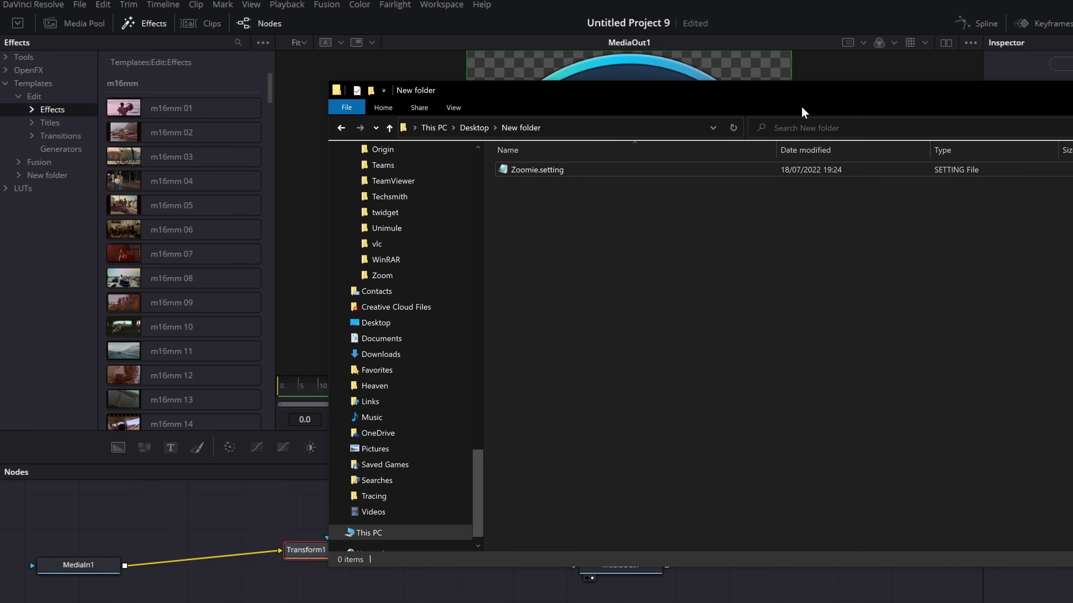
{"action": "left_click", "coordinate": [525, 170]}
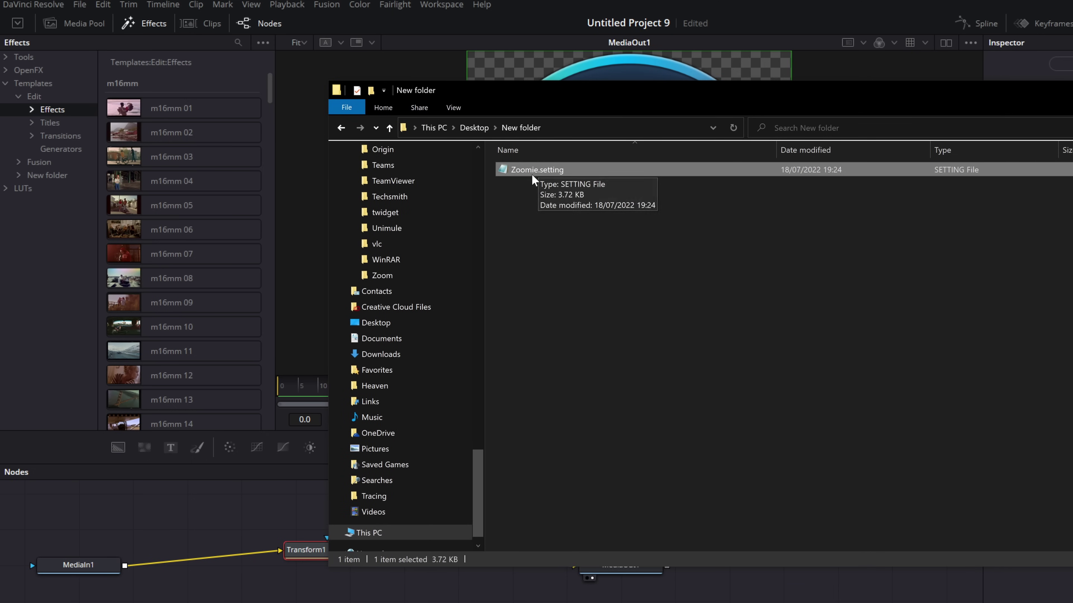
{"action": "left_click_drag", "start_coordinate": [544, 174], "coordinate": [203, 230]}
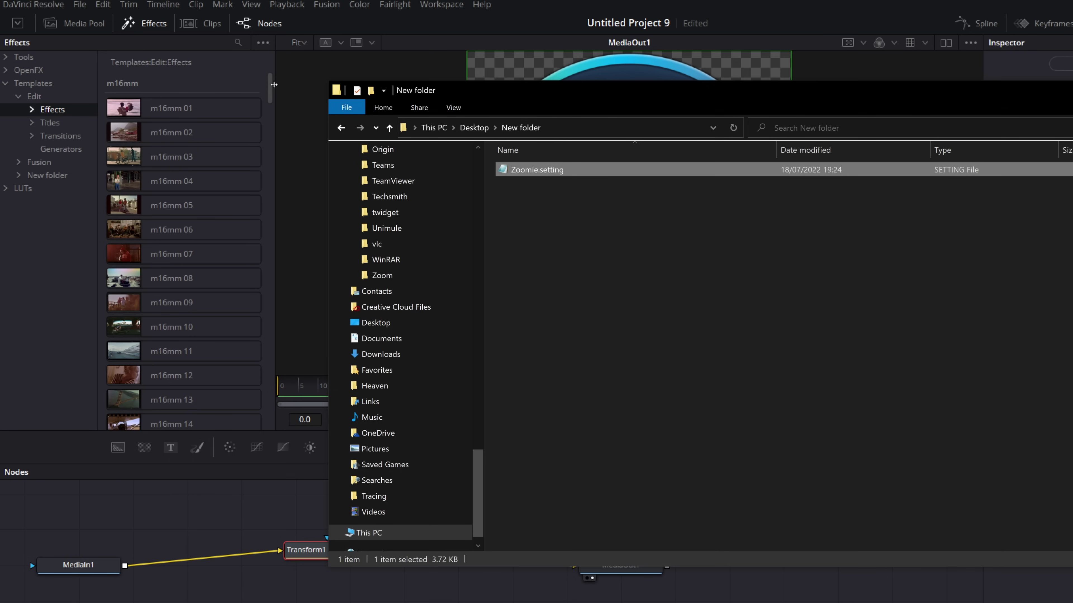
Step: Scroll the Templates:Edit:Effects list down to locate the imported Zoomie effect
{"action": "left_click_drag", "start_coordinate": [274, 84], "coordinate": [271, 402]}
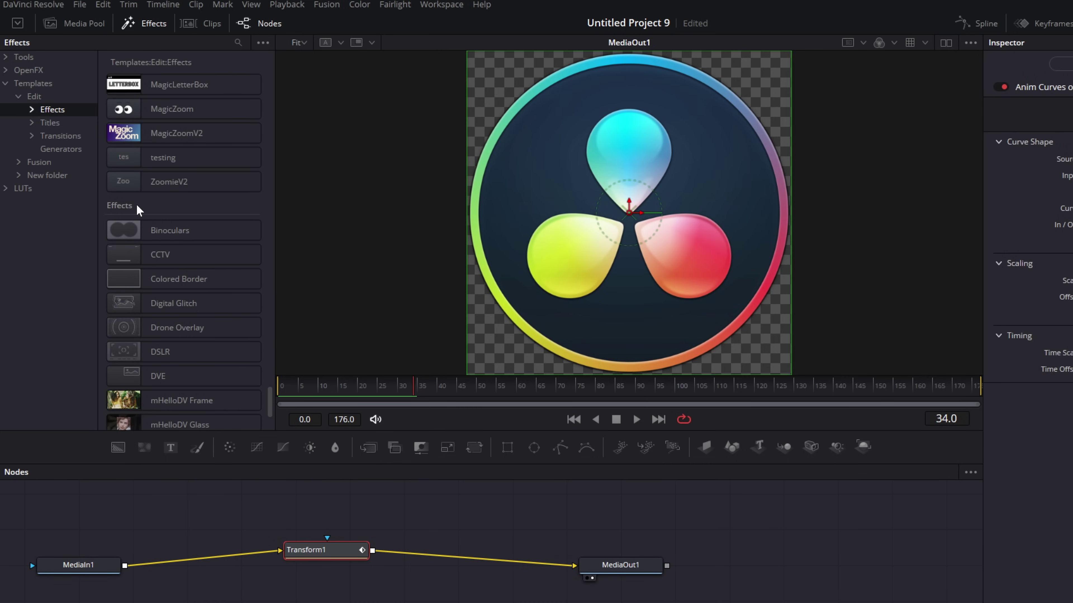
{"action": "left_click_drag", "start_coordinate": [272, 406], "coordinate": [270, 439]}
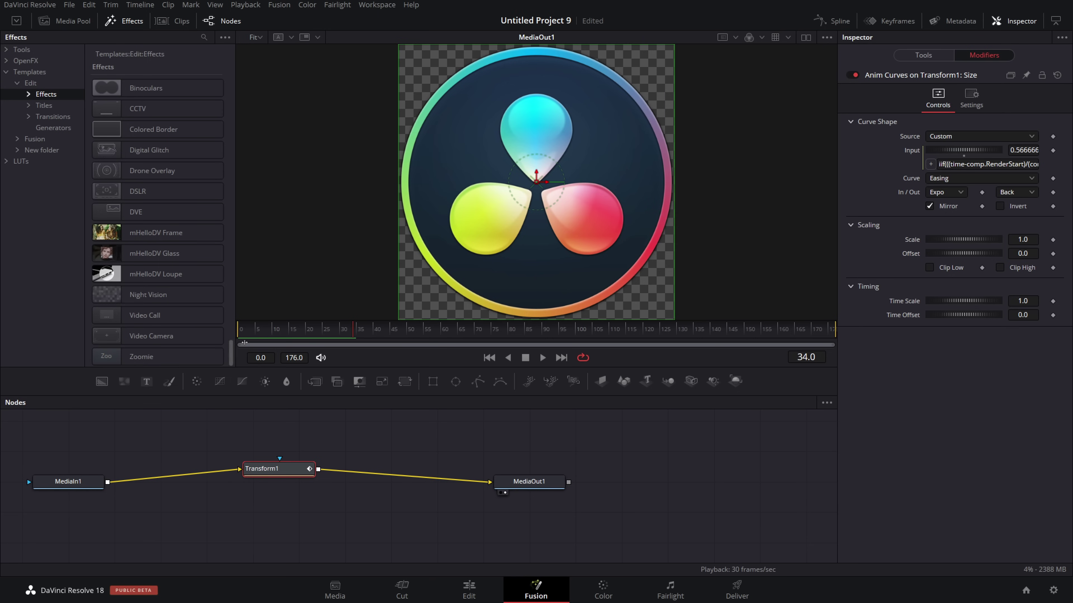
Step: On the Edit page, replace the logo clip on Video 1 with the logo PNG again
{"action": "left_click", "coordinate": [470, 590]}
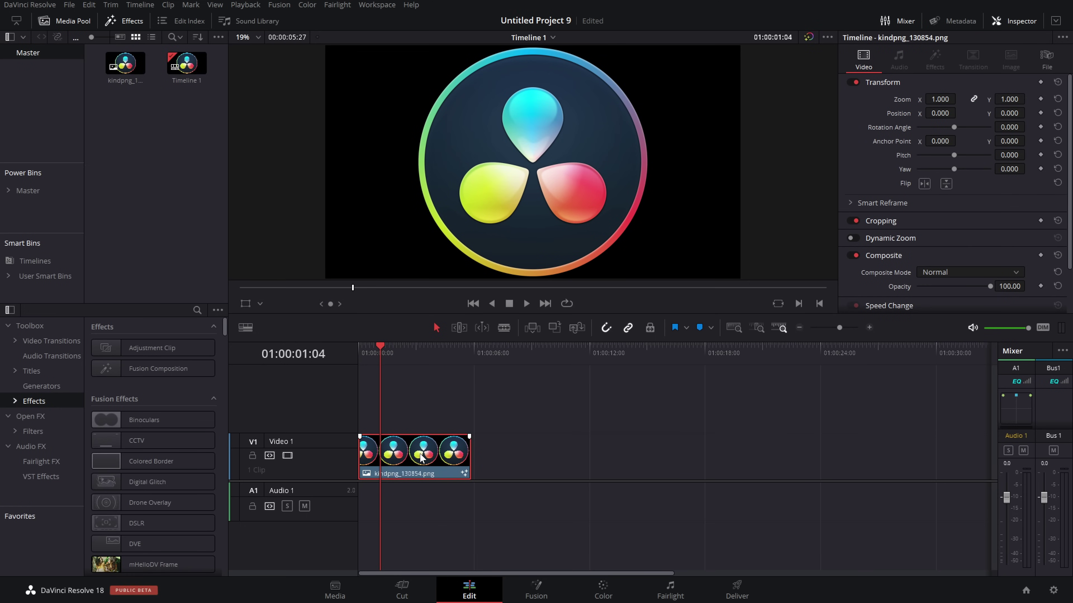
{"action": "key", "text": "Delete"}
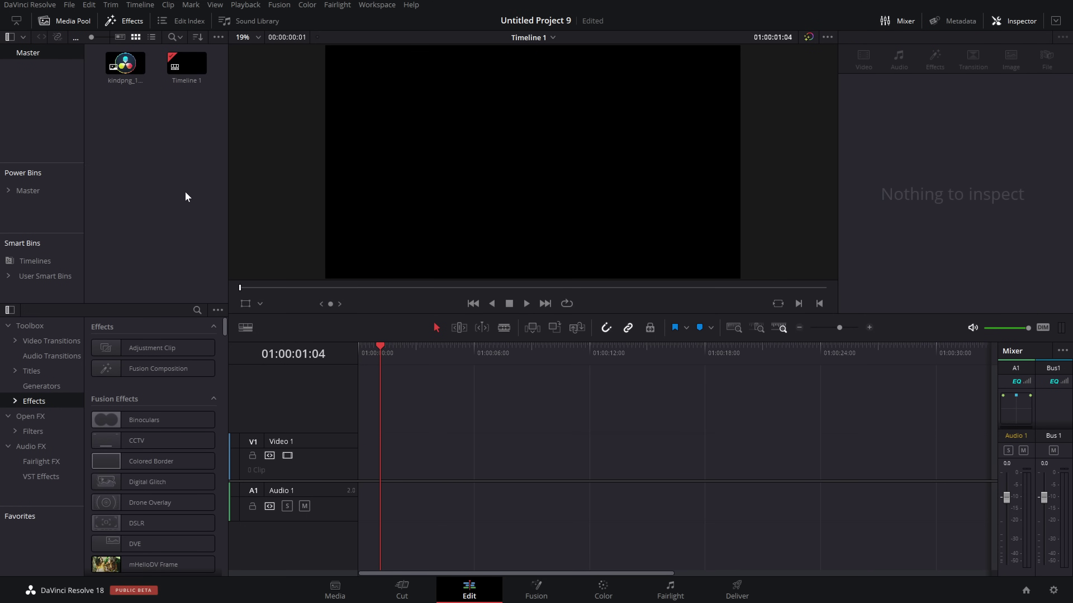
{"action": "left_click_drag", "start_coordinate": [129, 68], "coordinate": [401, 464]}
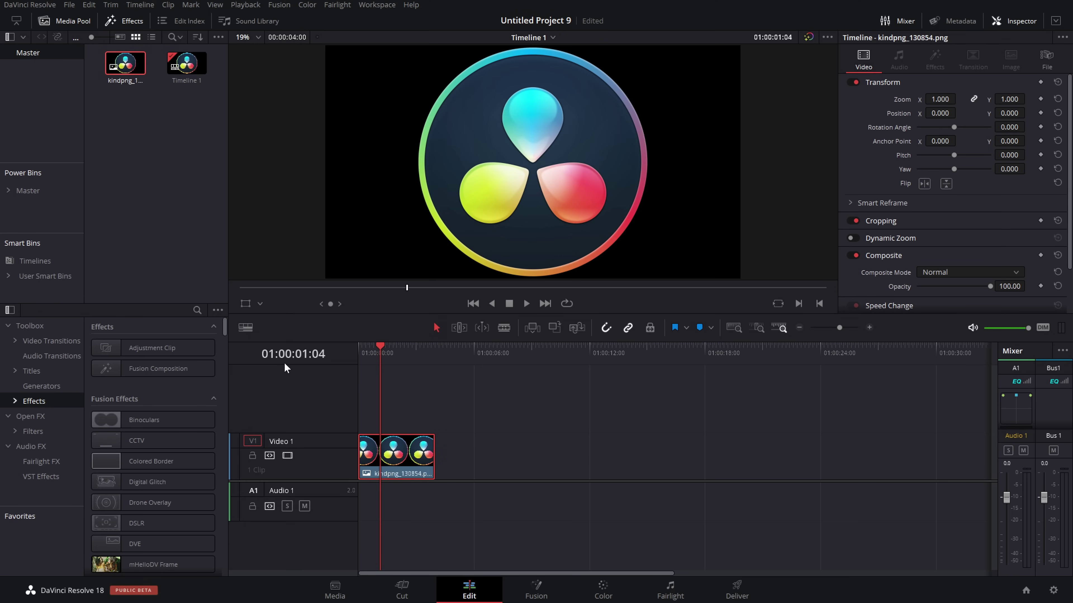
Step: Apply the Zoomie effect to the logo clip, preview it, and lengthen the clip
{"action": "left_click", "coordinate": [138, 19]}
{"action": "left_click", "coordinate": [127, 21]}
{"action": "left_click", "coordinate": [30, 401]}
{"action": "left_click_drag", "start_coordinate": [224, 322], "coordinate": [227, 344]}
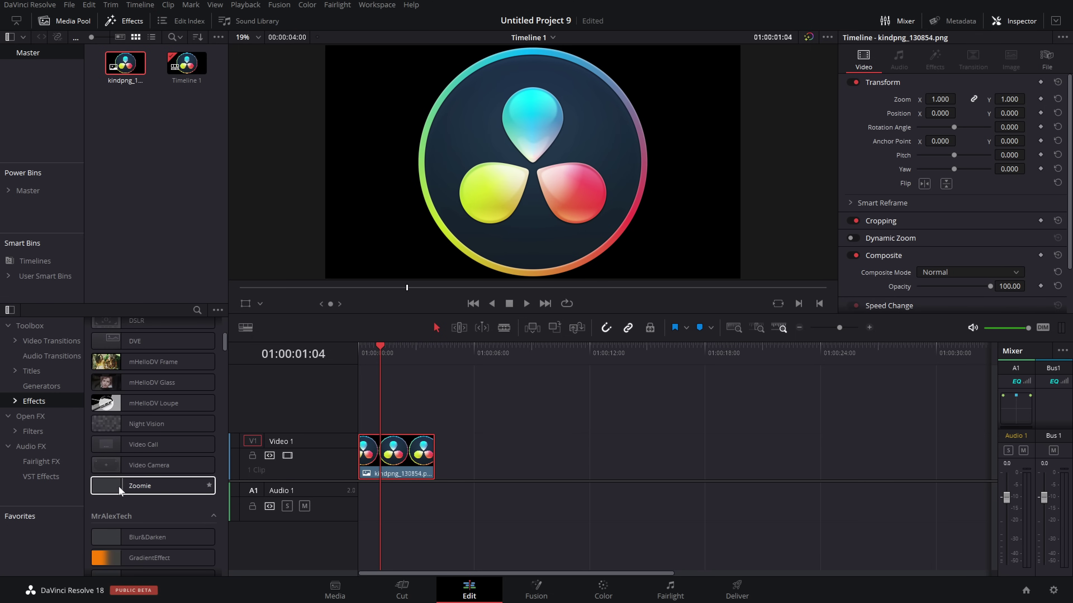
{"action": "left_click_drag", "start_coordinate": [121, 485], "coordinate": [393, 461]}
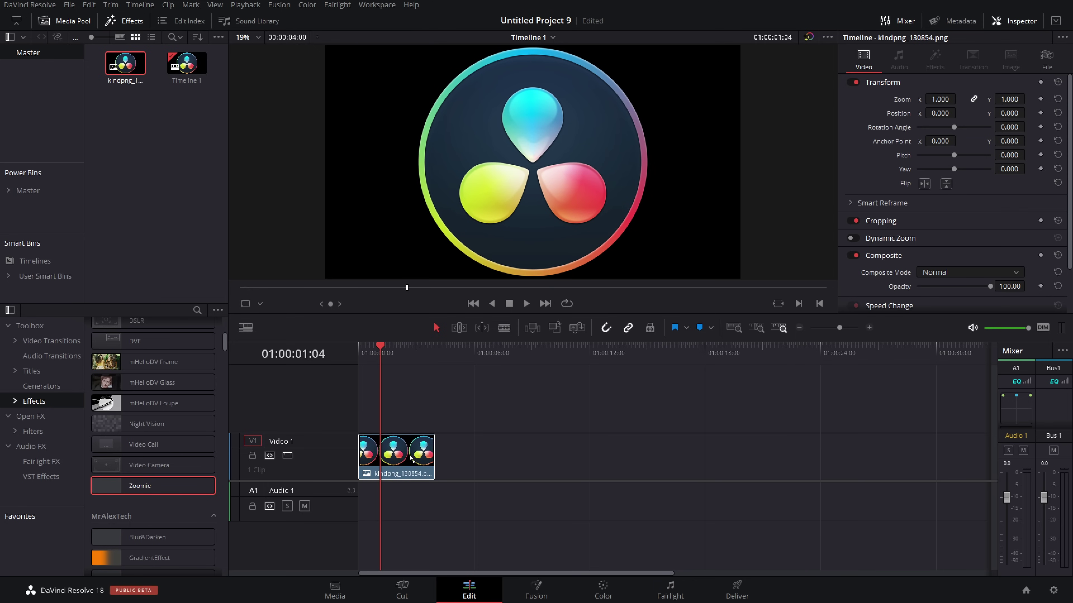
{"action": "left_click_drag", "start_coordinate": [392, 351], "coordinate": [358, 353]}
{"action": "key", "text": "space"}
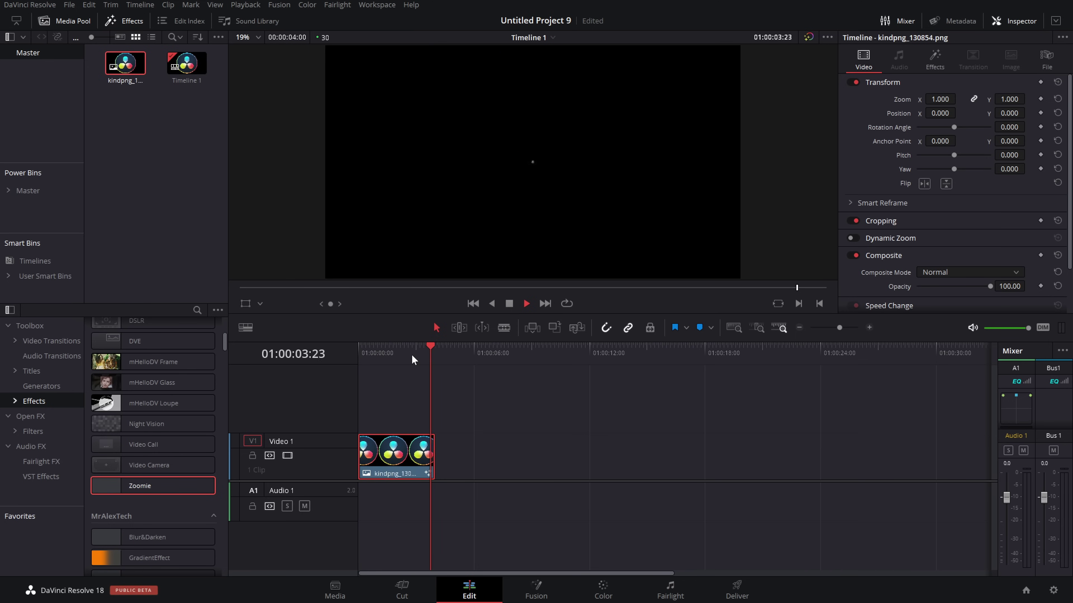
{"action": "left_click_drag", "start_coordinate": [434, 457], "coordinate": [544, 467]}
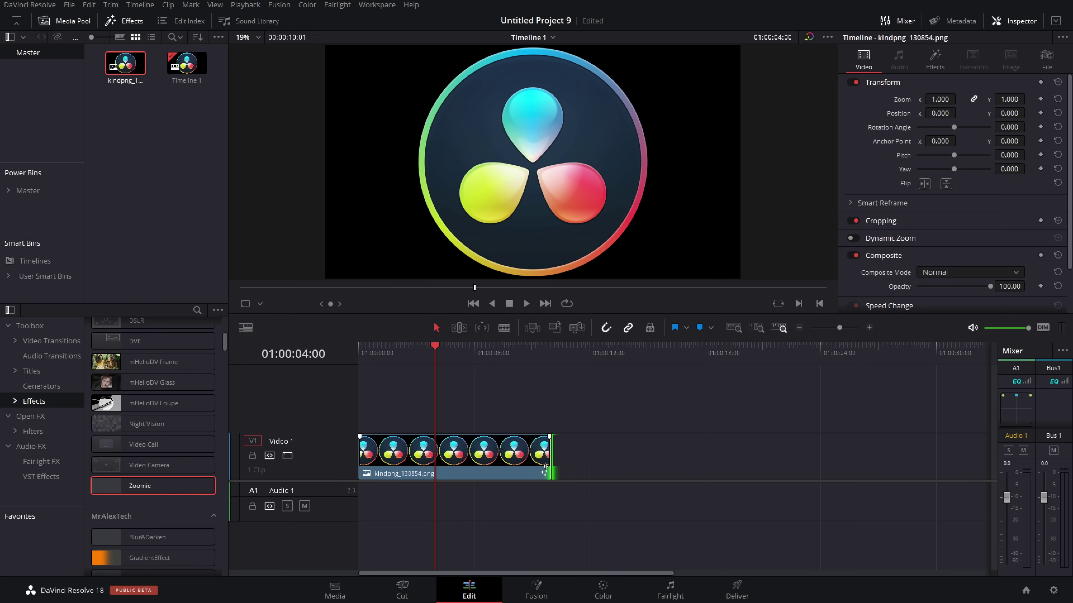
Step: Set the clip's Zoomie Center X to 0.535, Angle to 15.7 and Scale to 0.536
{"action": "left_click", "coordinate": [486, 461]}
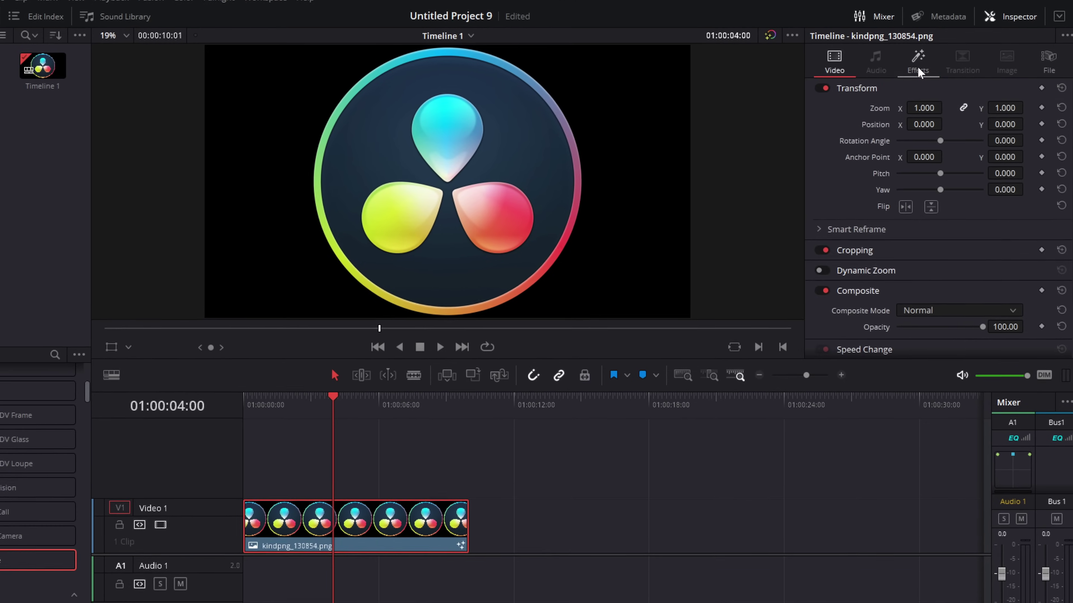
{"action": "left_click", "coordinate": [935, 59]}
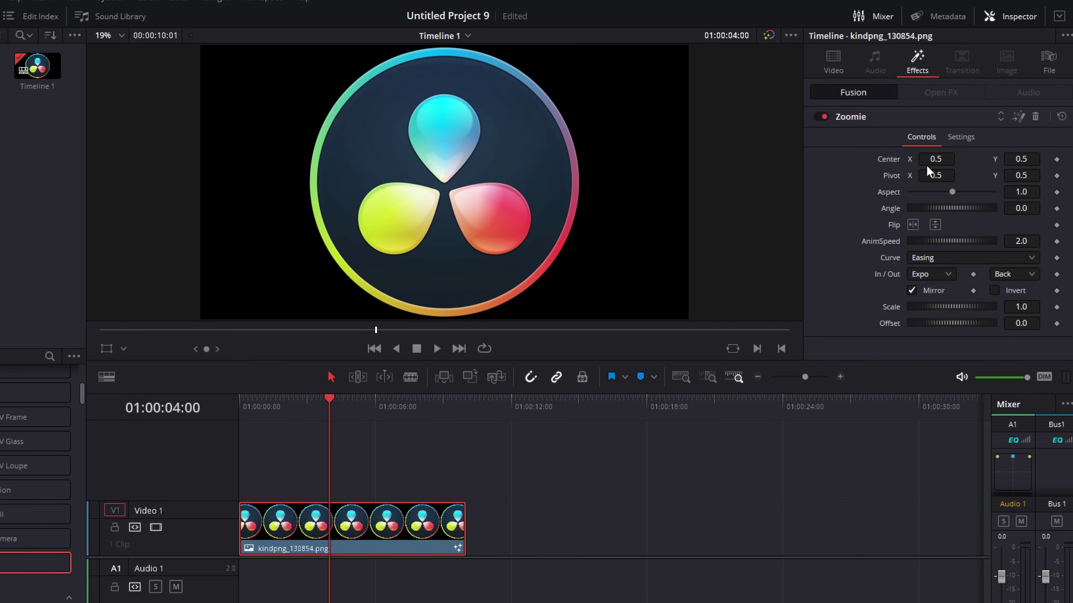
{"action": "left_click_drag", "start_coordinate": [934, 159], "coordinate": [876, 199]}
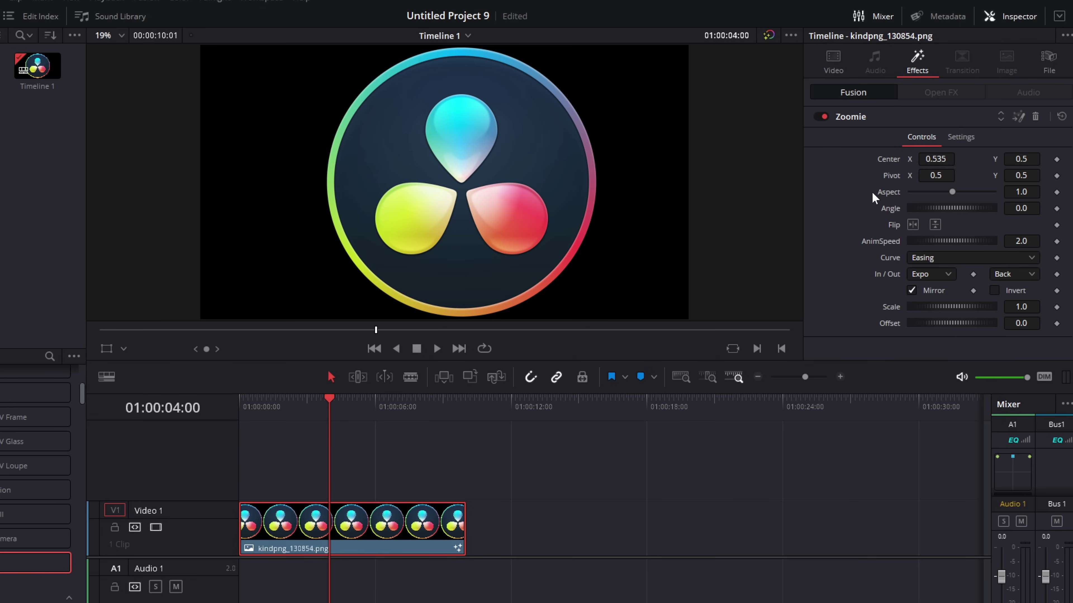
{"action": "mouse_move", "coordinate": [921, 215]}
{"action": "left_mouse_down"}
{"action": "mouse_move", "coordinate": [946, 211]}
{"action": "mouse_move", "coordinate": [925, 213]}
{"action": "left_mouse_up"}
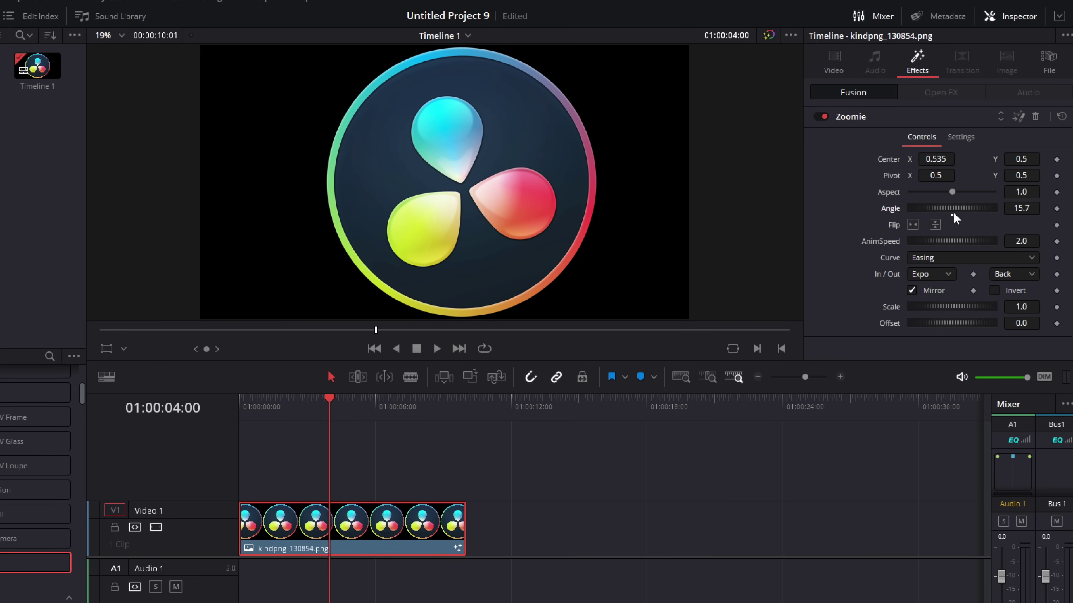
{"action": "left_click_drag", "start_coordinate": [959, 307], "coordinate": [949, 312]}
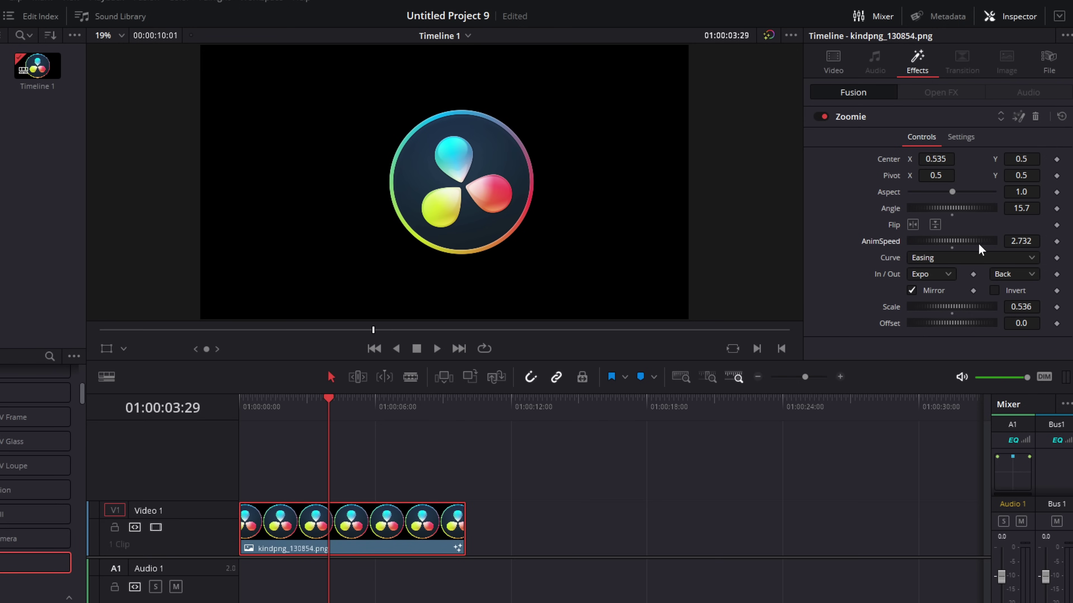
Step: Set Zoomie's ease-in to Quad, try a Custom curve, then return the curve to Easing
{"action": "left_click", "coordinate": [941, 264]}
{"action": "left_click", "coordinate": [939, 261]}
{"action": "left_click", "coordinate": [934, 276]}
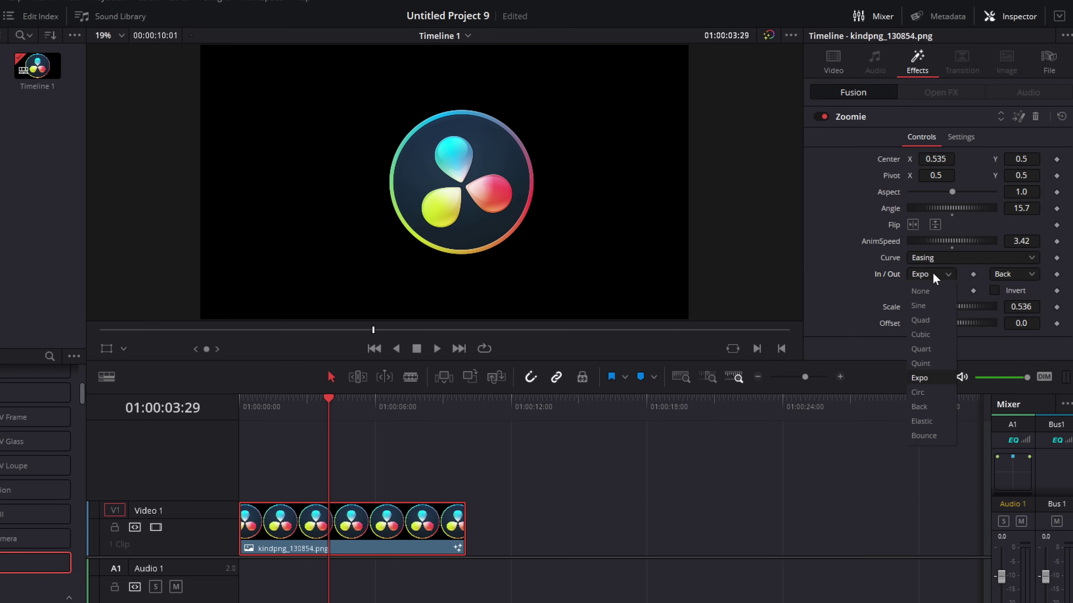
{"action": "left_click", "coordinate": [931, 326]}
{"action": "left_click", "coordinate": [946, 259]}
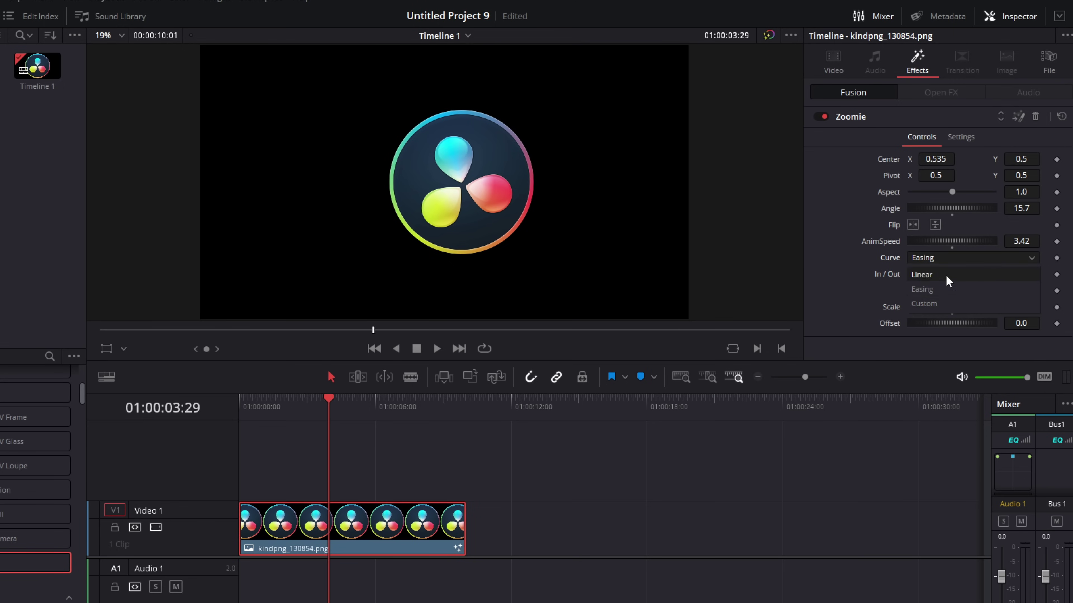
{"action": "left_click", "coordinate": [934, 304]}
{"action": "scroll", "coordinate": [880, 314], "scroll_direction": "down", "scroll_amount": 2}
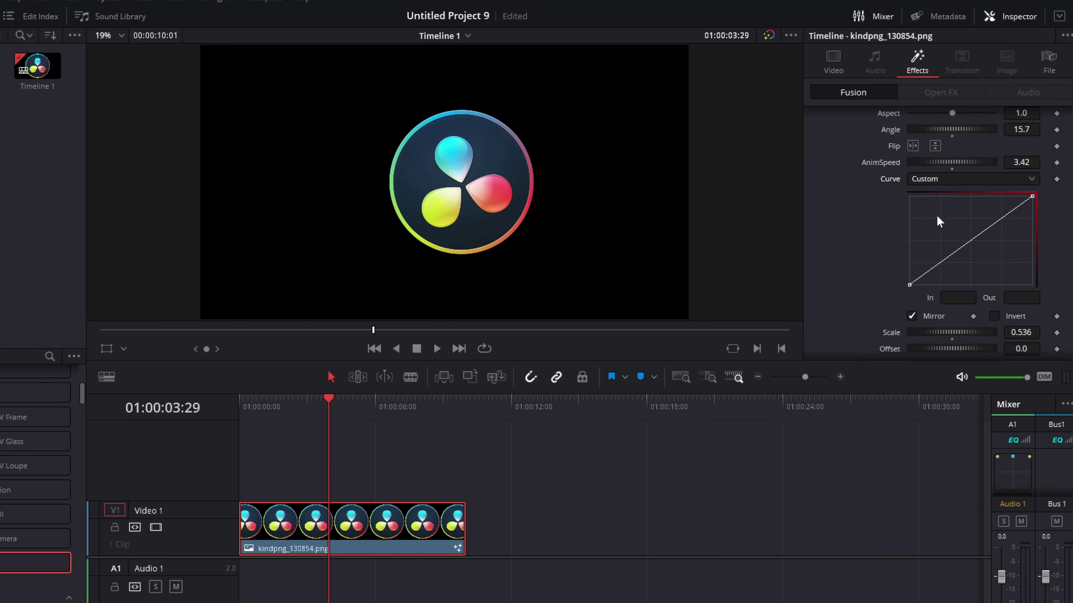
{"action": "left_click", "coordinate": [944, 182]}
{"action": "left_click", "coordinate": [936, 219]}
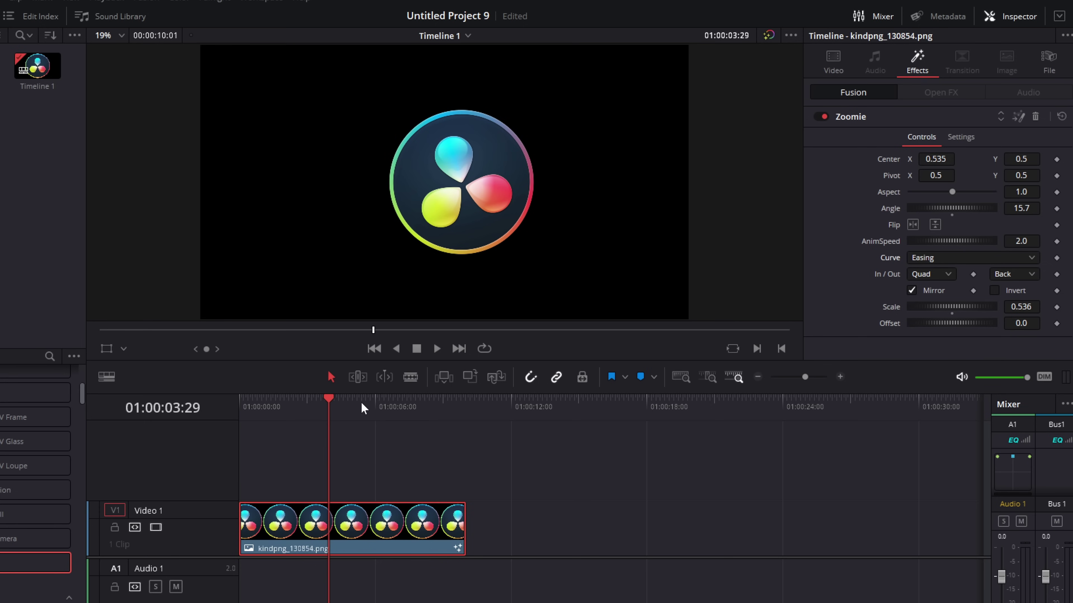
Step: Jump to the timeline start and play the Zoomie animation on the logo
{"action": "key", "text": "Home"}
{"action": "key", "text": "space"}
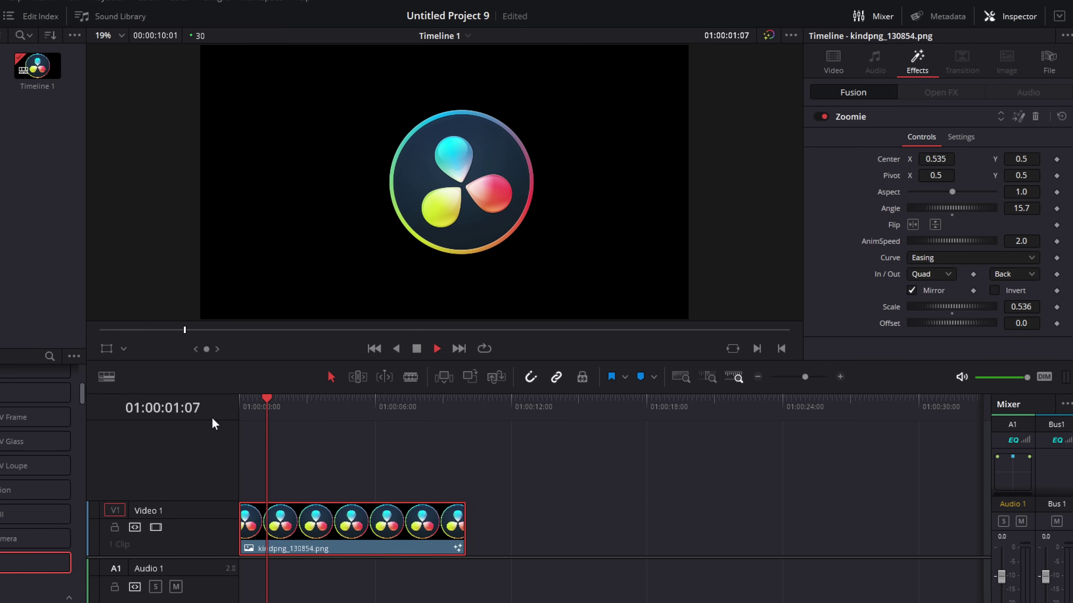